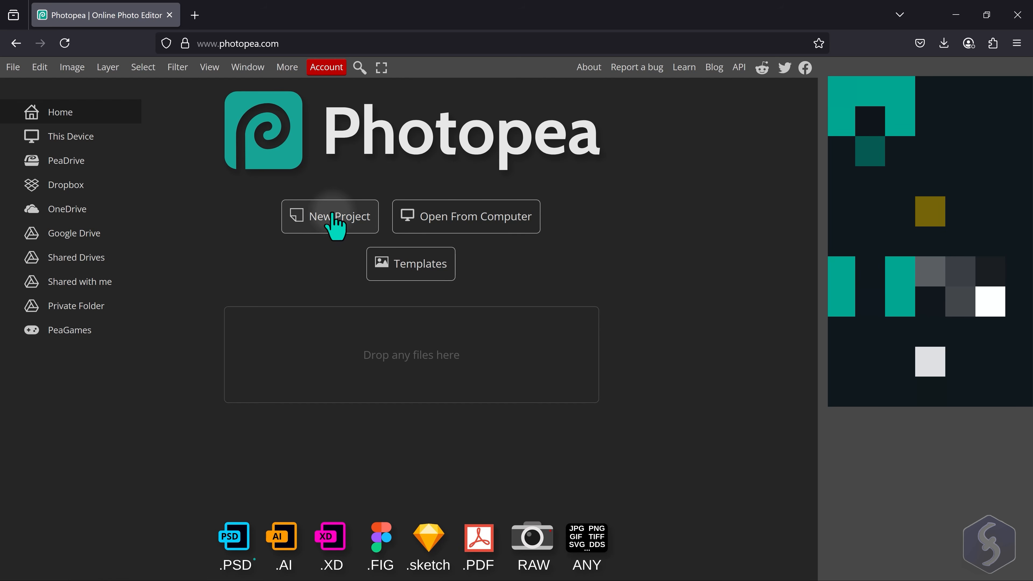
- Create a new project from the XGA screen preset, 1024 x 768 px
left_click(332, 213)
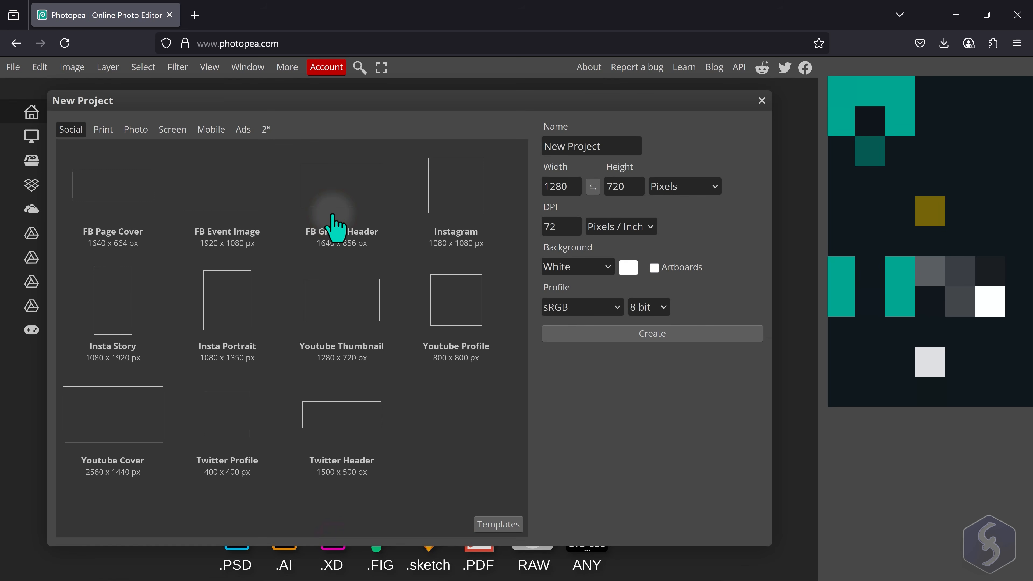
left_click(173, 129)
left_click(219, 194)
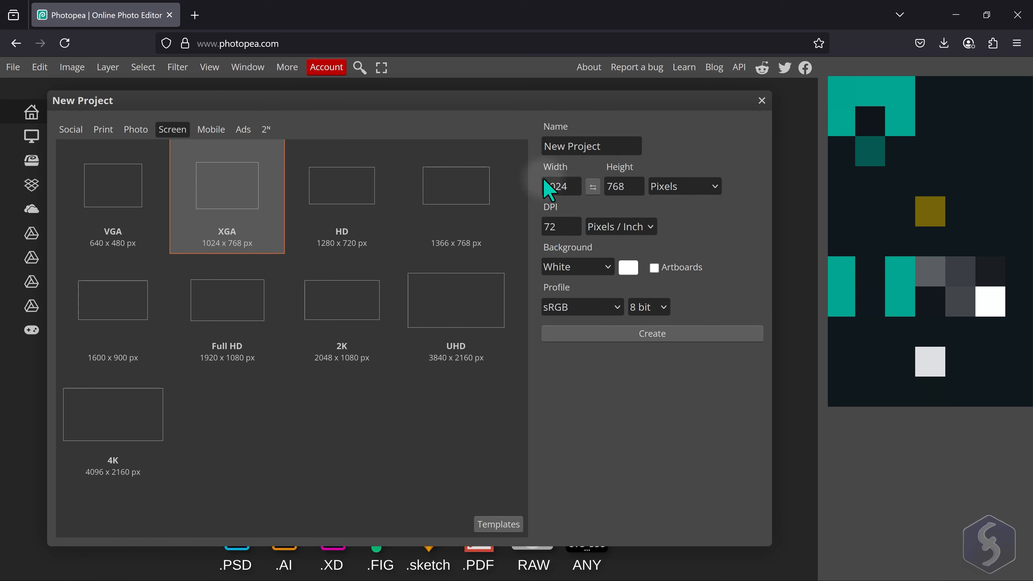
left_click(622, 332)
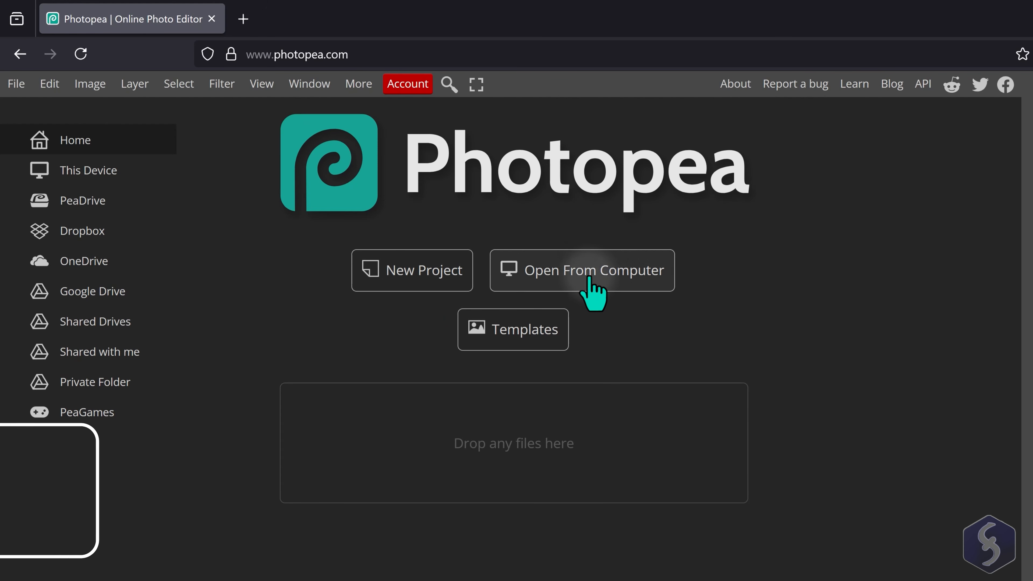
- View the image files available on the computer without opening any, and browse the template gallery
left_click(634, 280)
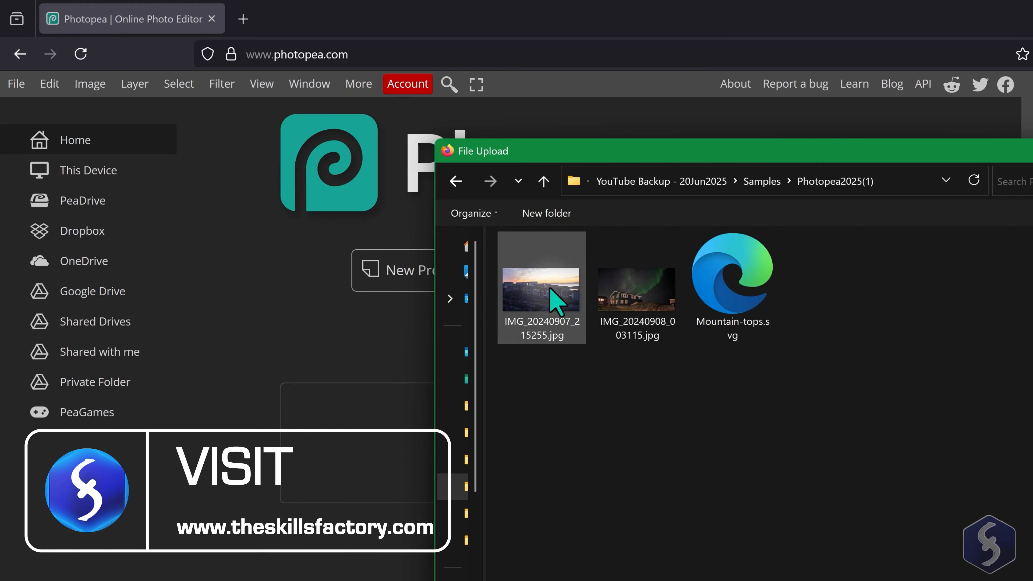
key("Escape")
left_click(513, 329)
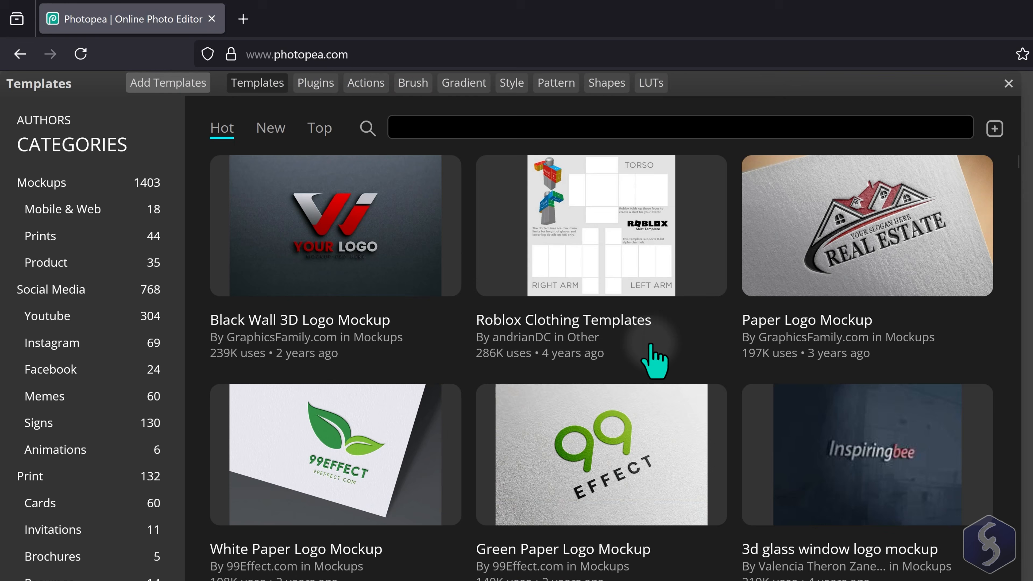
scroll(752, 378, "down", 5)
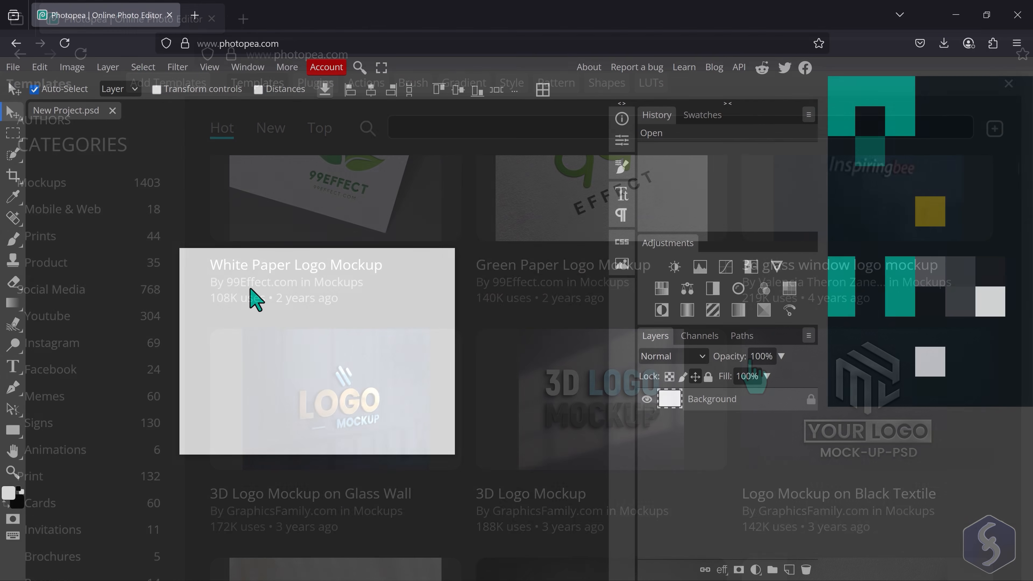
- Open IMG_20240907_215255.jpg, IMG_20240908_003115.jpg and Mountain-tops.svg together from the Photopea2025(1) folder
left_click(13, 67)
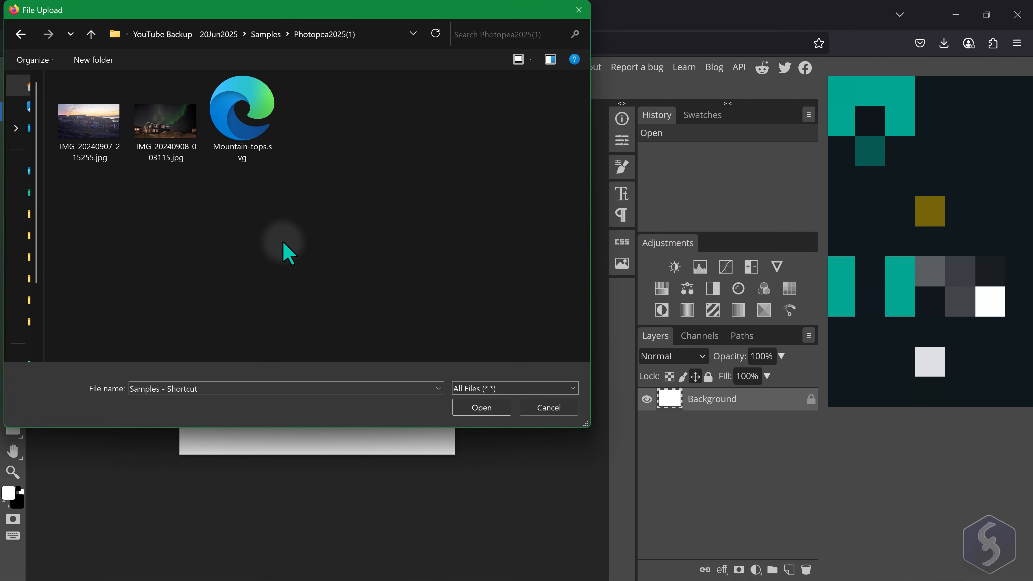
left_click_drag(293, 191, 108, 133)
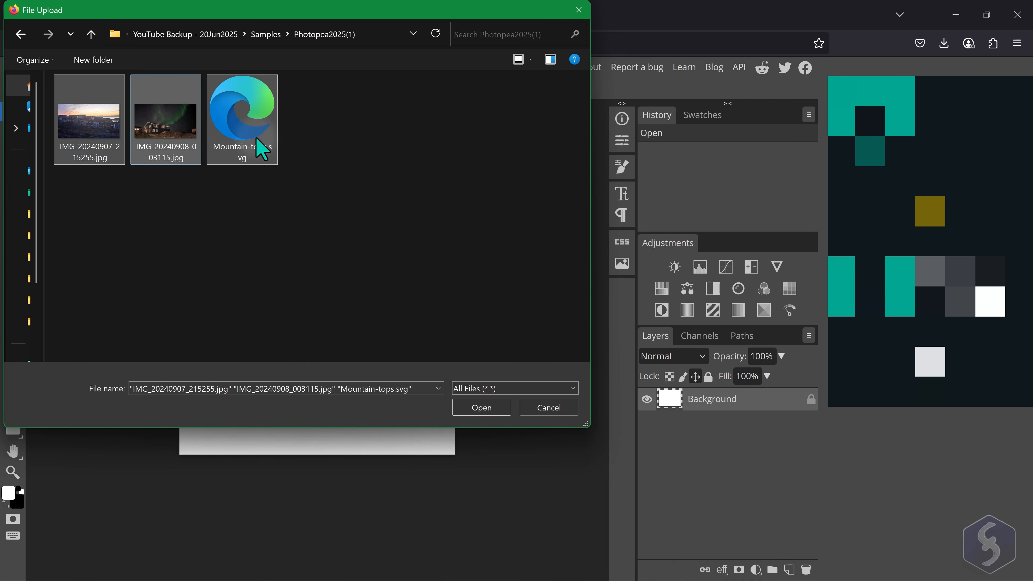
left_click(300, 227)
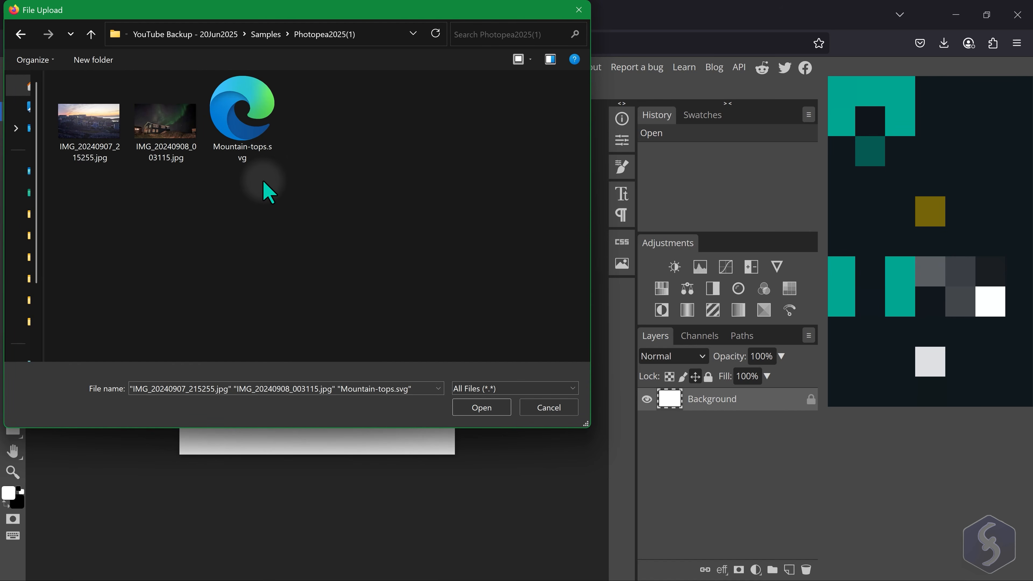
left_click_drag(278, 196, 86, 129)
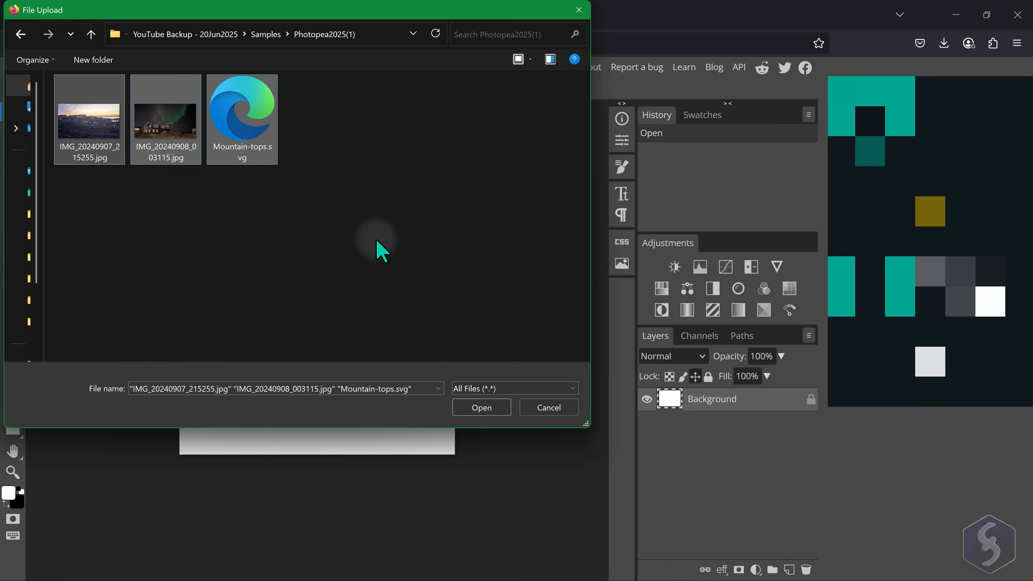
left_click(484, 407)
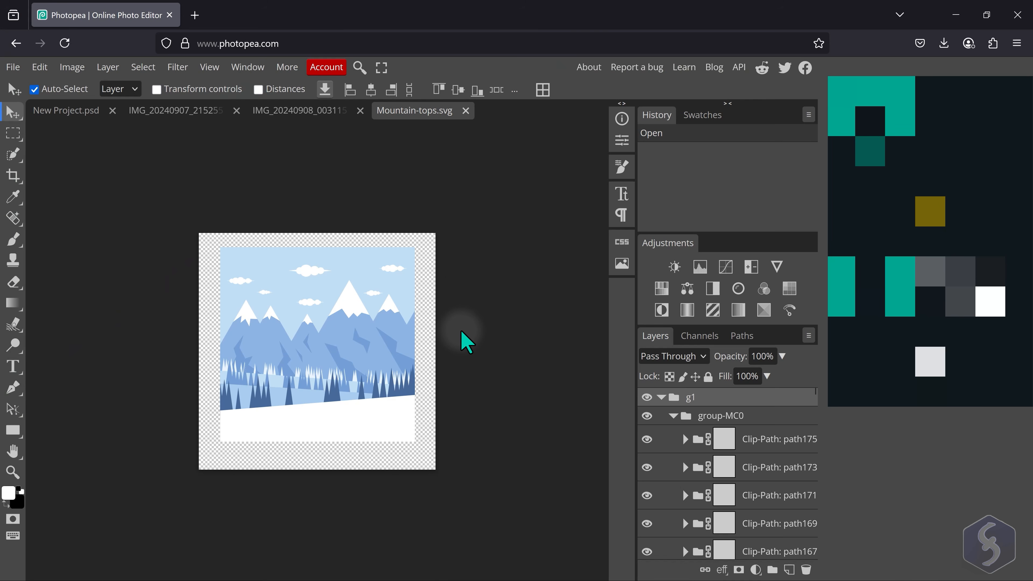
- View the two opened photos one after the other and return to the Mountain-tops.svg document
left_click(174, 116)
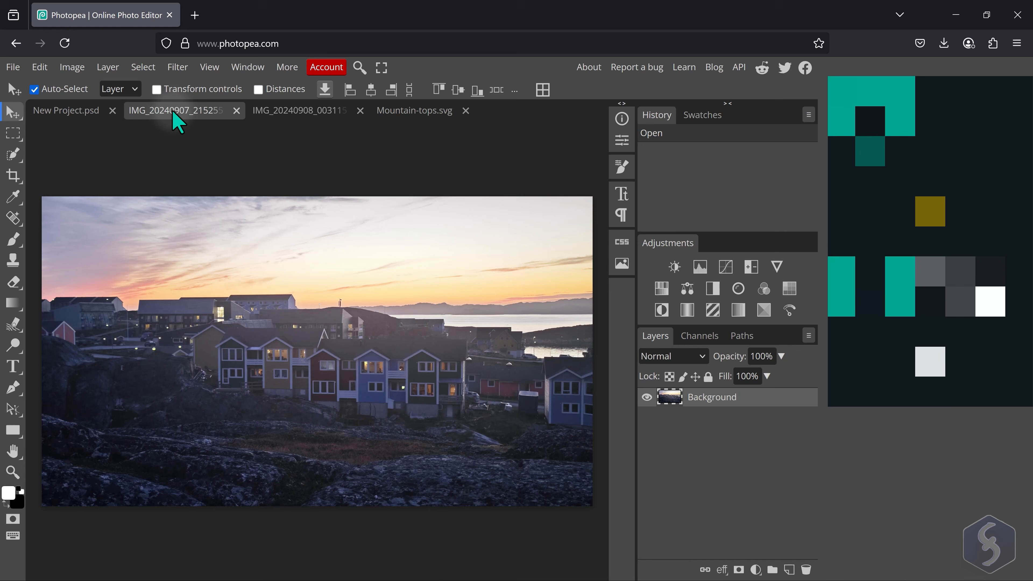
left_click(305, 115)
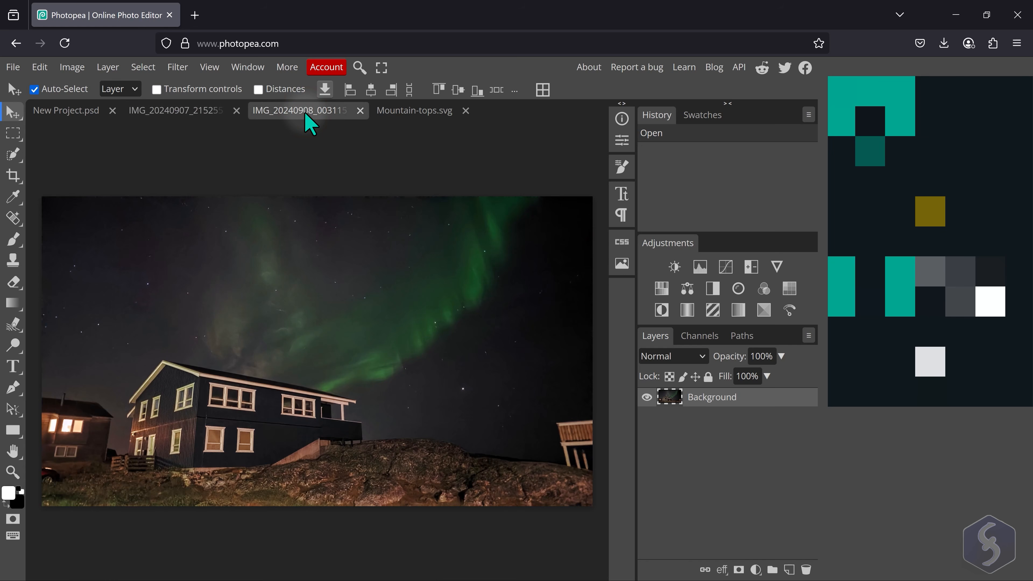
left_click(408, 111)
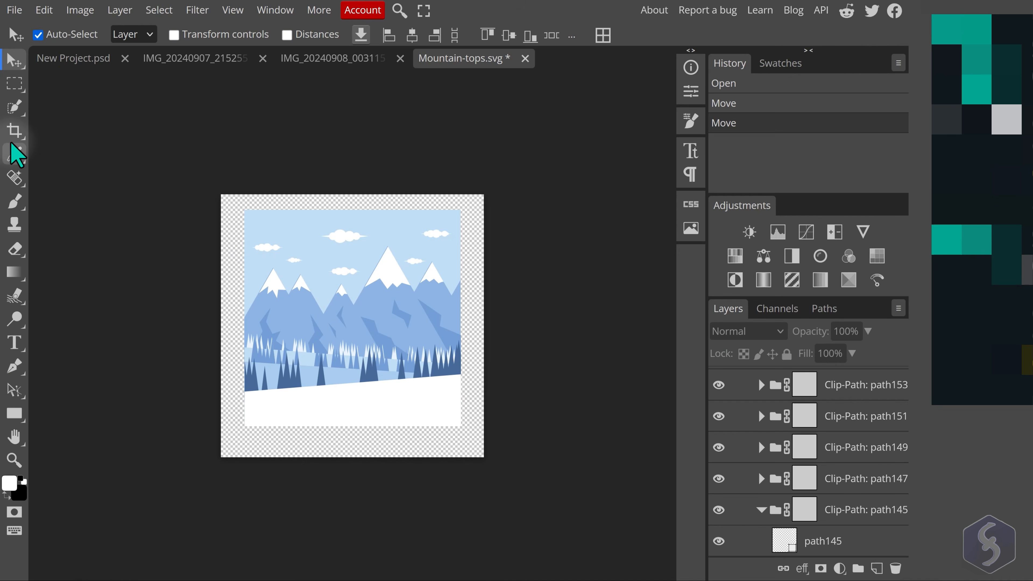
left_click(18, 86)
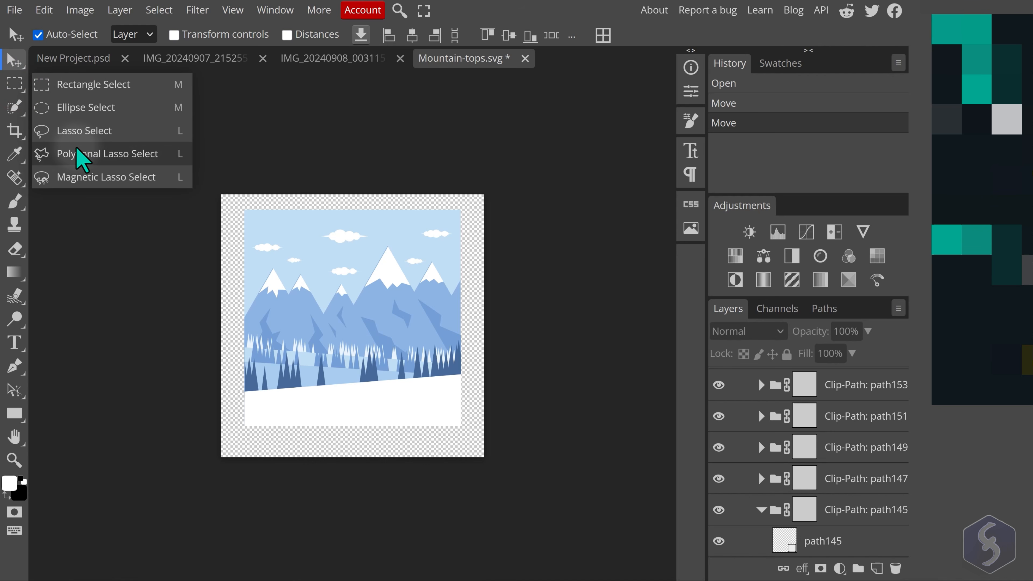
left_click(17, 109)
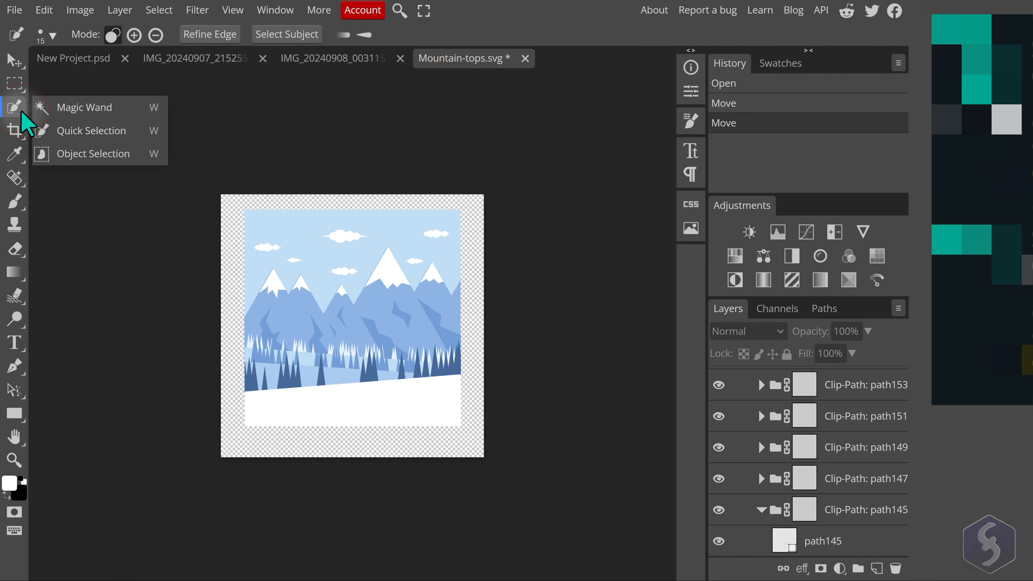
left_click(15, 131)
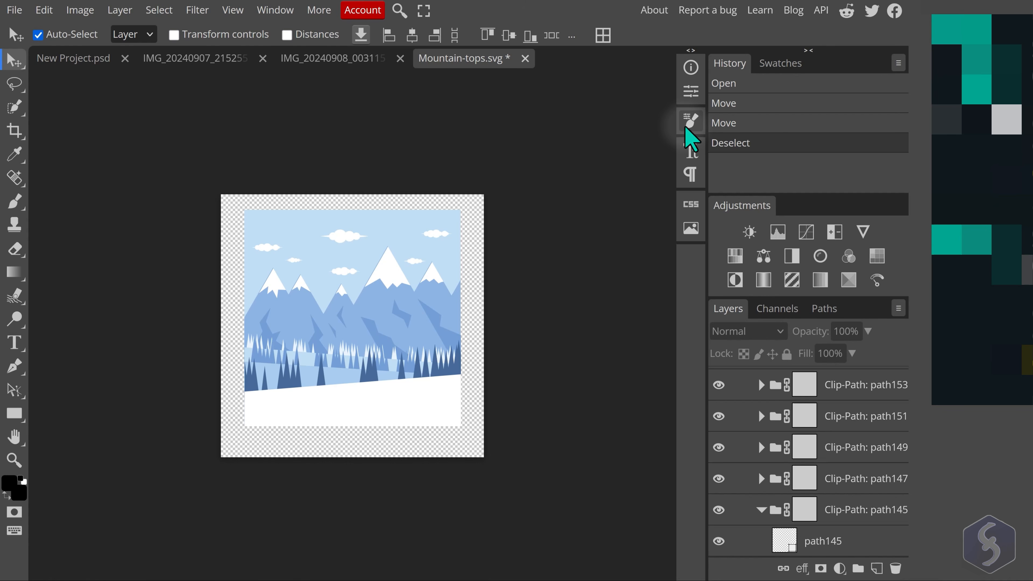
- Expand the Brush panel and close it so it is removed from the workspace
left_click(686, 127)
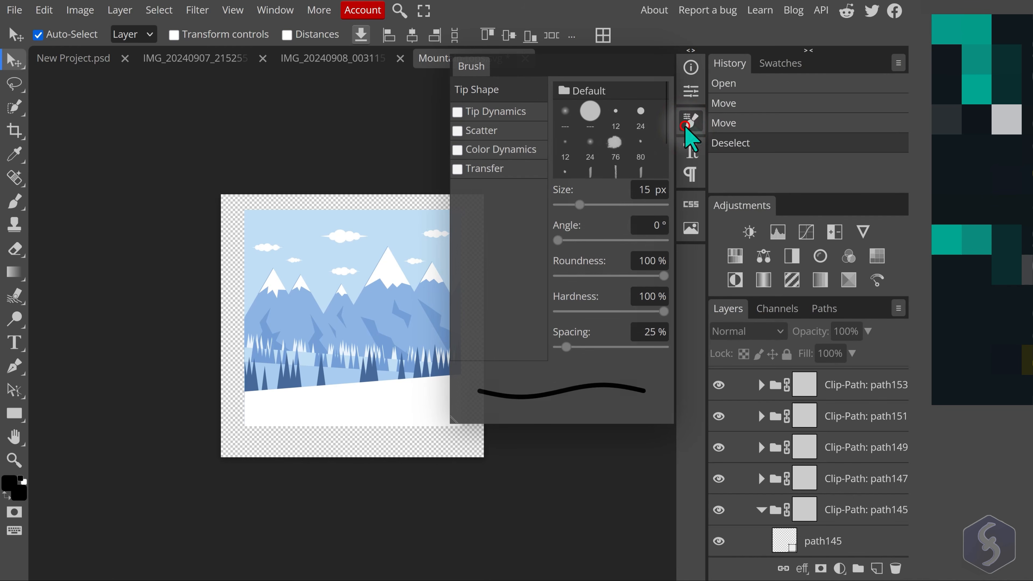
right_click(690, 120)
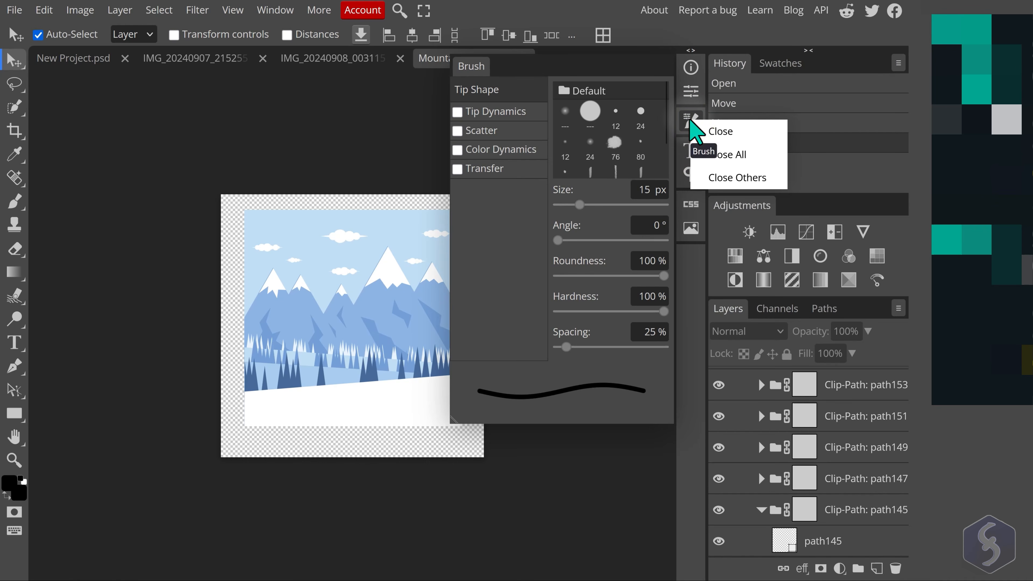
left_click(721, 134)
- Restore the Brush panel to the workspace and collapse it
left_click(276, 10)
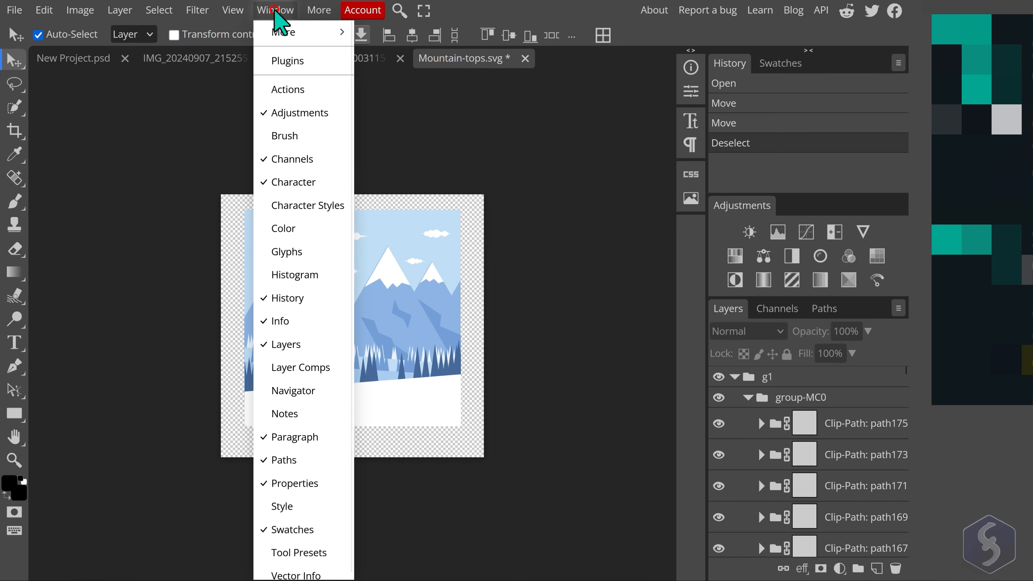
left_click(285, 137)
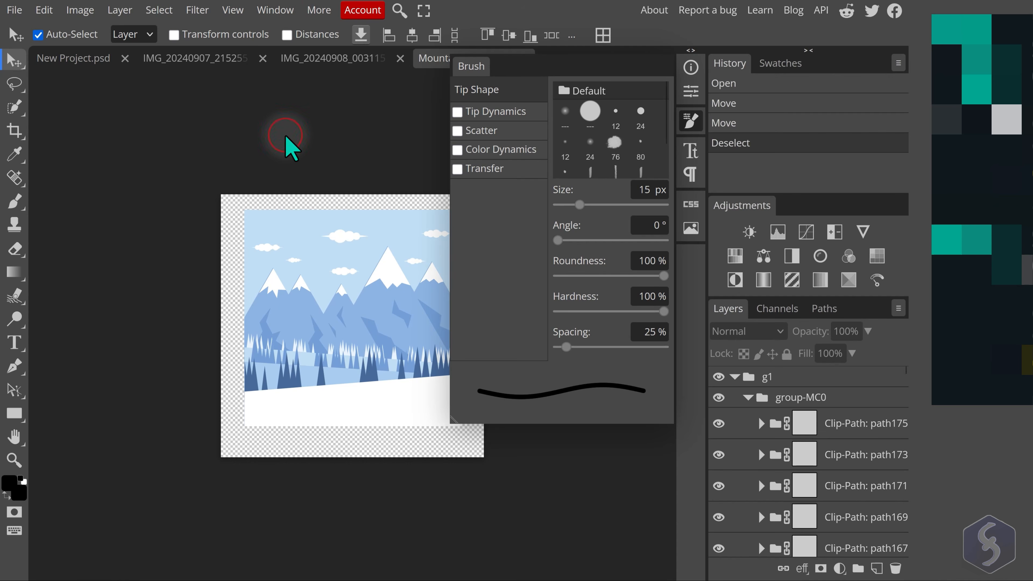
left_click(691, 120)
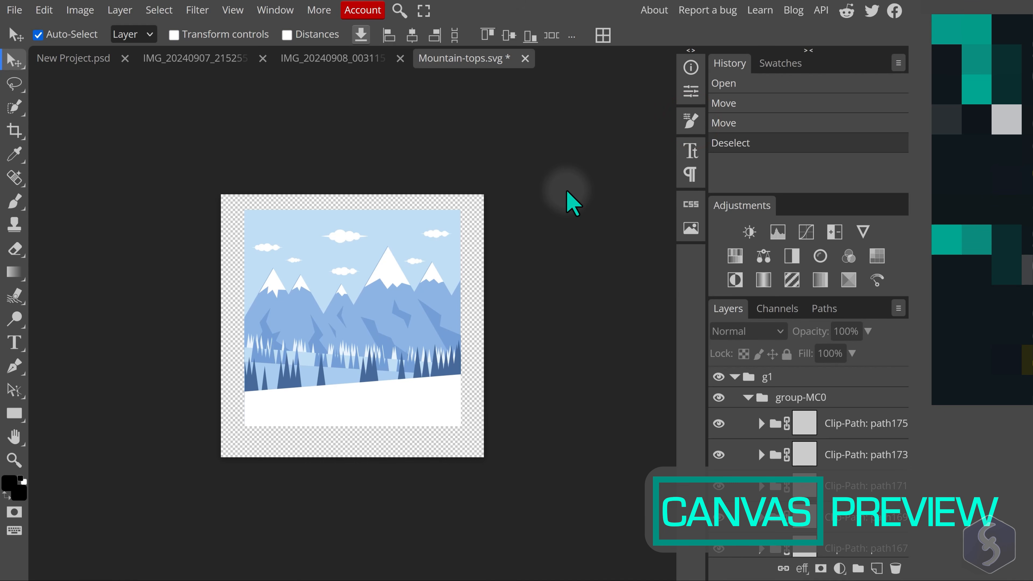
- Examine the mountain illustration at different magnifications, moving around its peaks and fitting the whole canvas in view
scroll(567, 191, "up", 6)
scroll(330, 280, "down", 5)
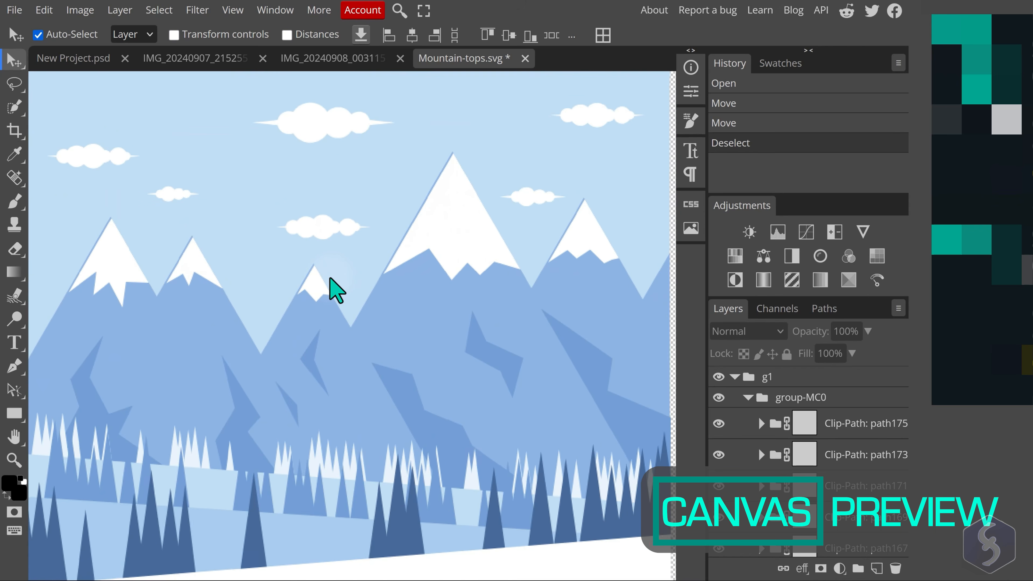
scroll(335, 288, "up", 5)
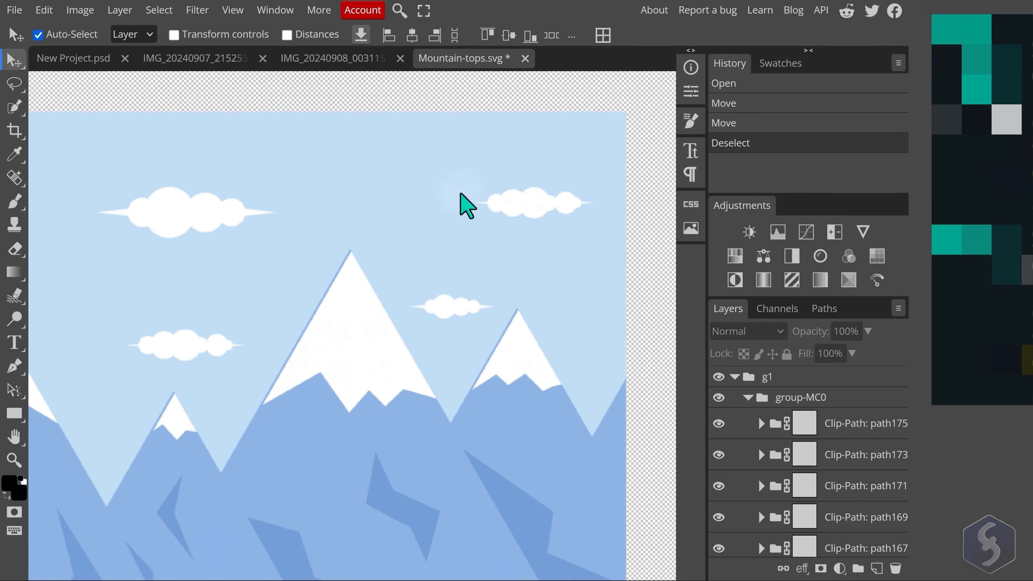
key("ctrl+0")
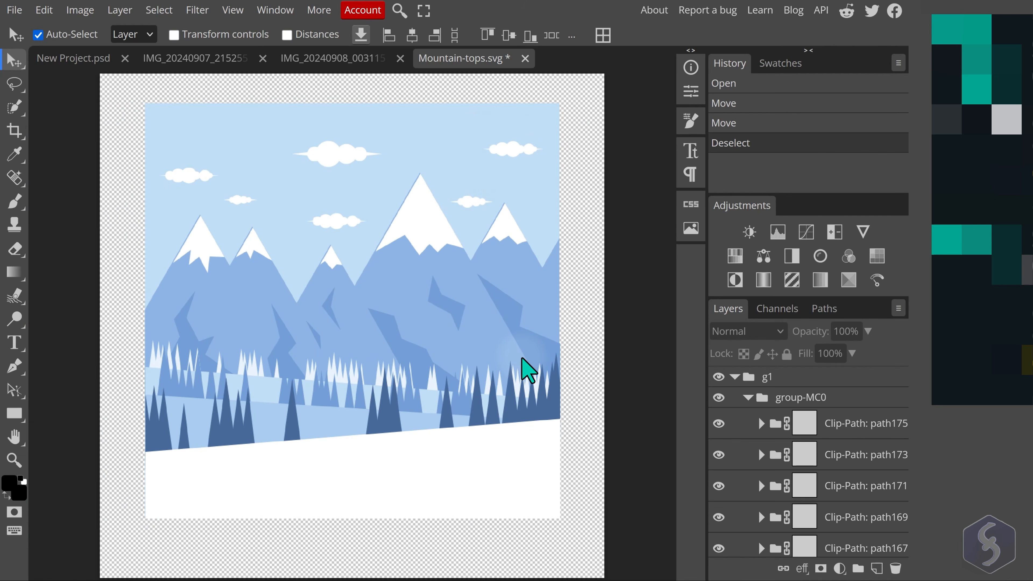
scroll(362, 272, "up", 5)
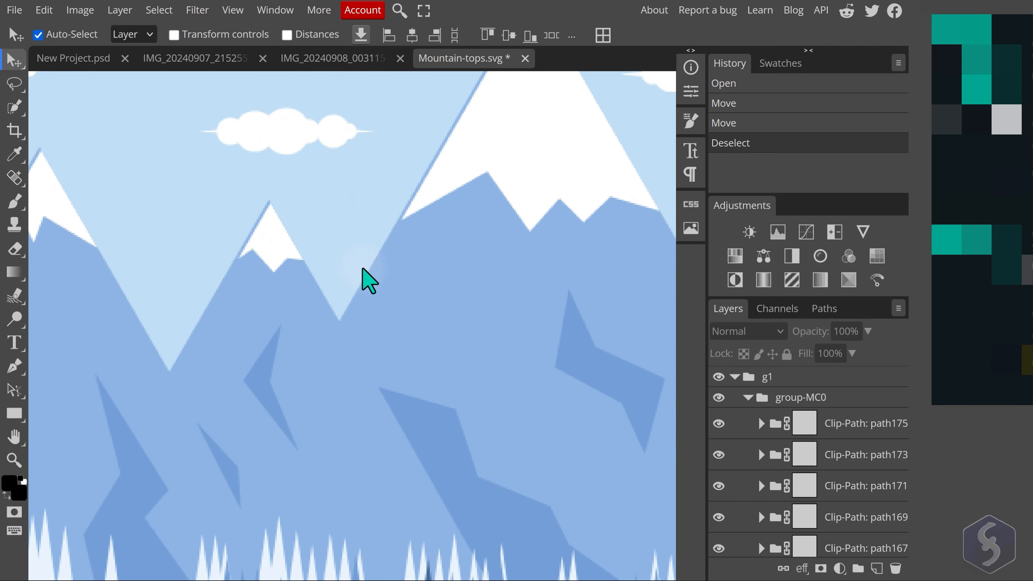
left_click_drag(362, 268, 506, 419)
left_click_drag(210, 323, 437, 219)
left_click_drag(537, 399, 388, 307)
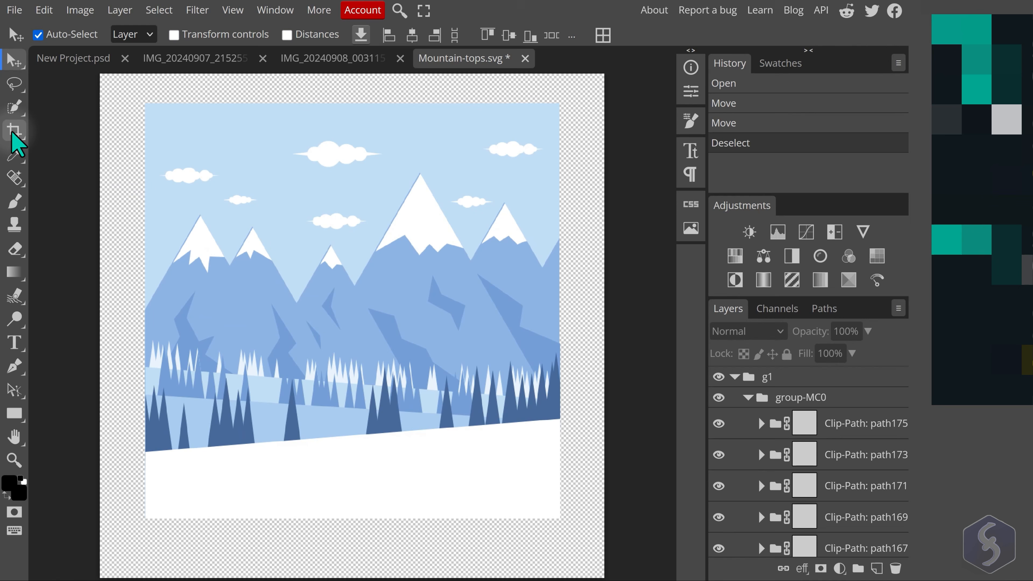
- Fit the Crop tool's frame to the edges of the mountain illustration, and slightly adjust the frame's rotation and position
left_click(13, 130)
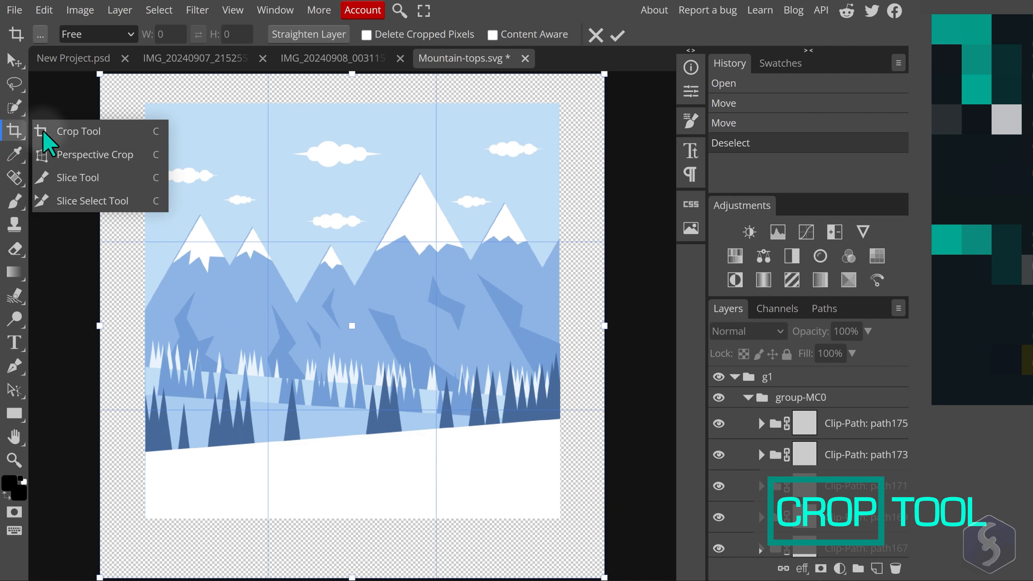
left_click(75, 130)
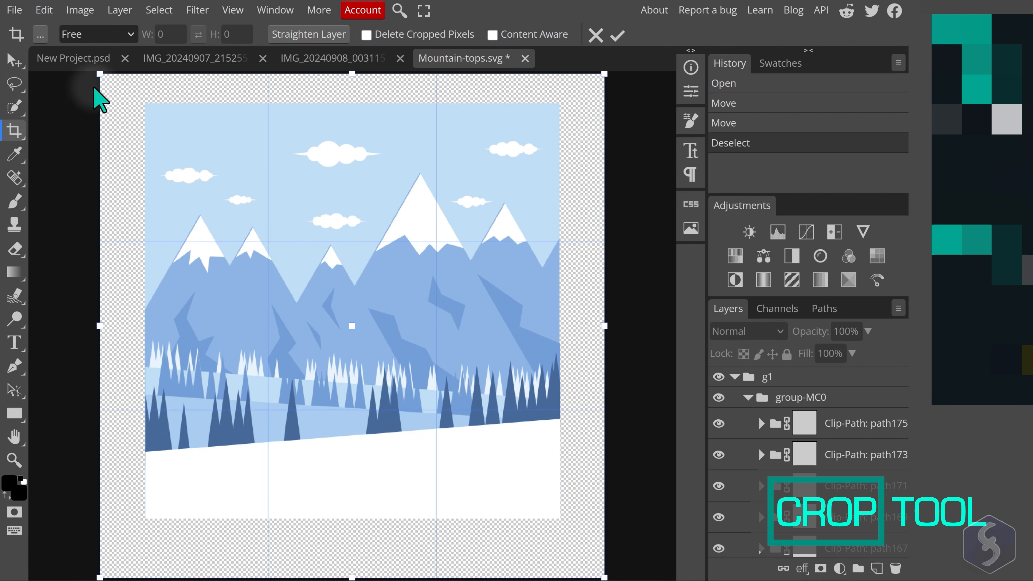
left_click_drag(100, 74, 145, 103)
left_click_drag(605, 573, 559, 519)
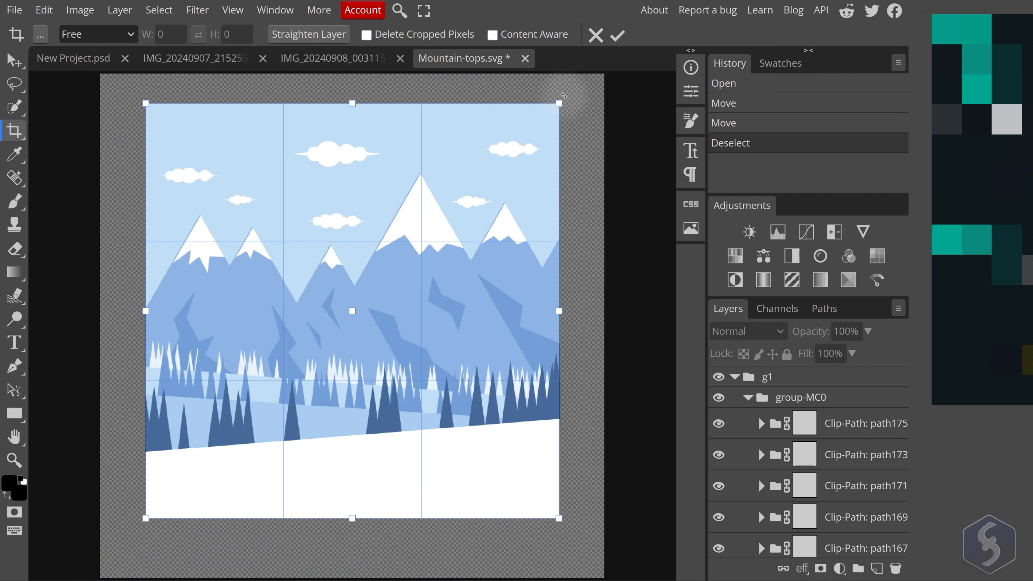
mouse_move(564, 95)
left_mouse_down()
mouse_move(564, 150)
mouse_move(519, 46)
mouse_move(560, 103)
left_mouse_up()
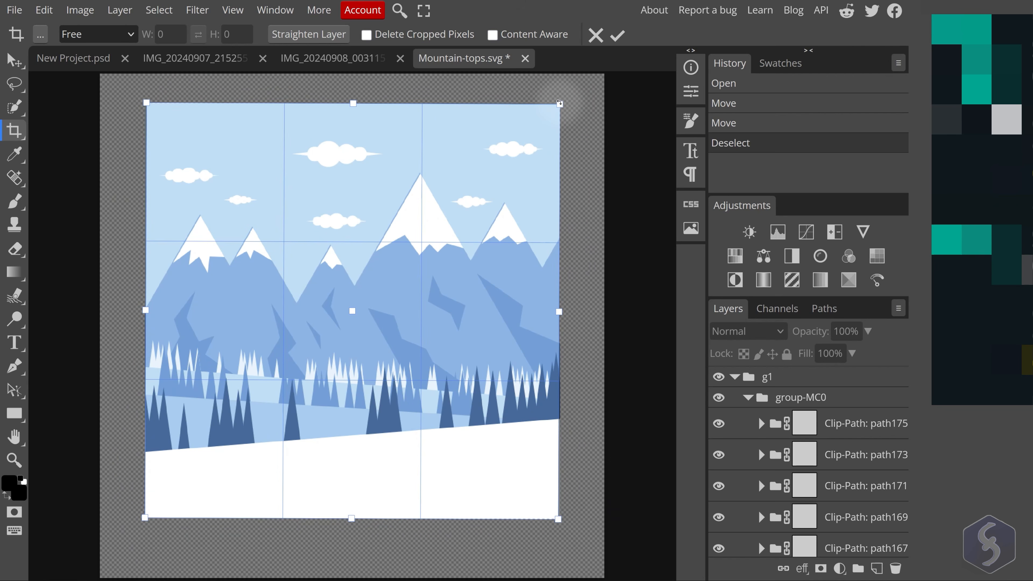
left_click_drag(415, 190, 440, 254)
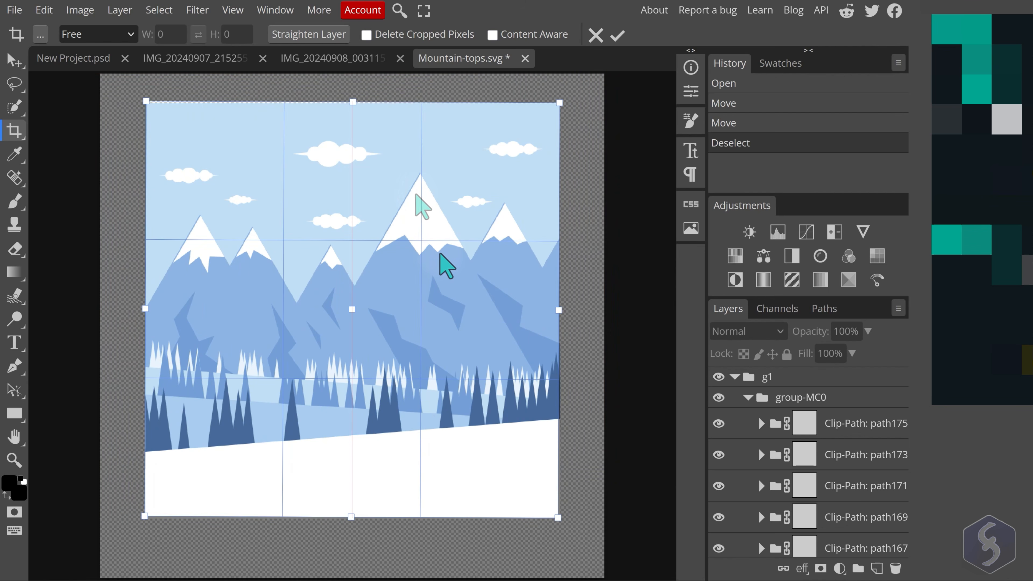
- Constrain the crop frame to a Fixed Ratio, and switch the constraint to the Original Ratio preset
left_click(131, 36)
left_click(111, 74)
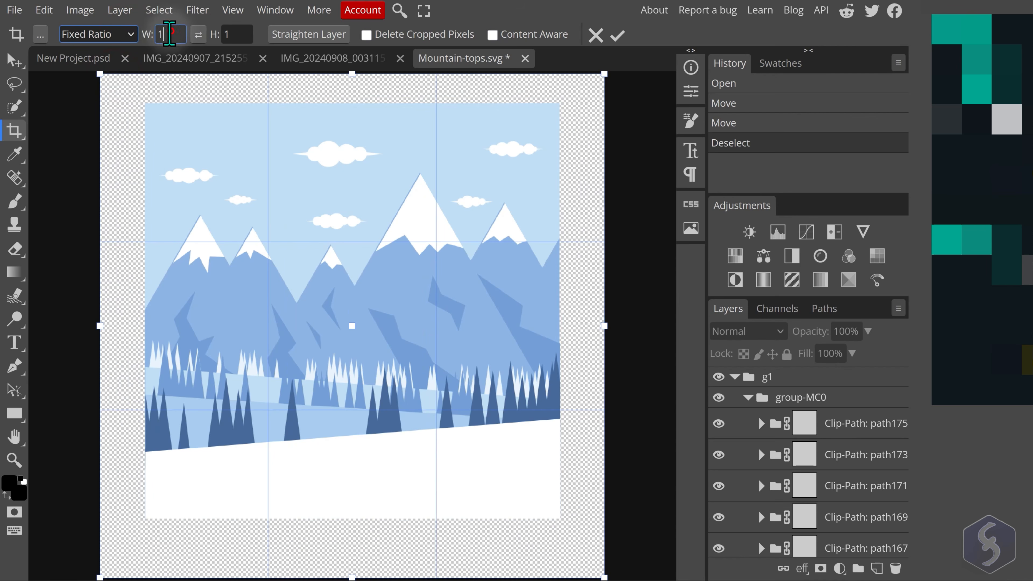
left_click(232, 34)
left_click(131, 34)
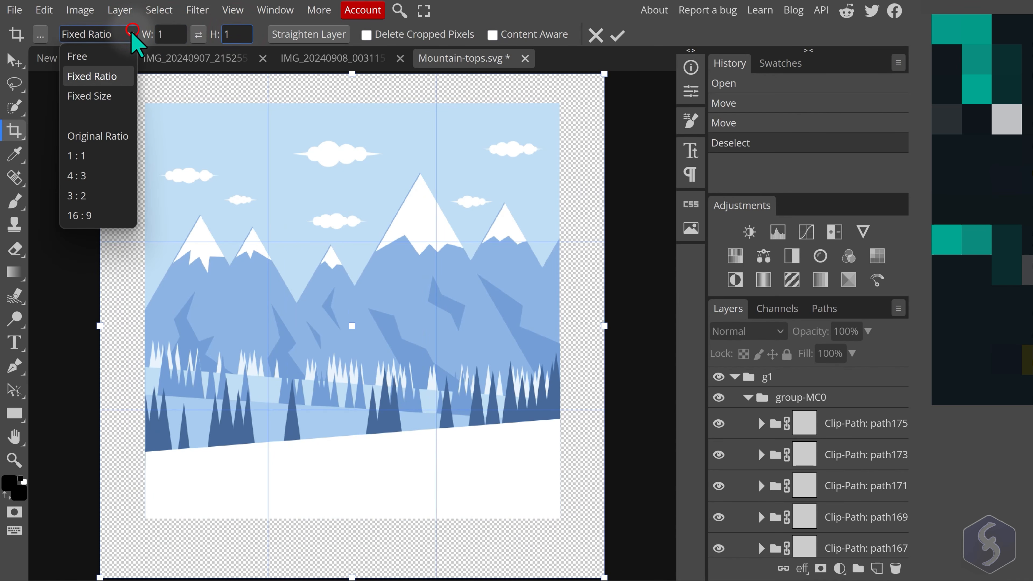
left_click(110, 142)
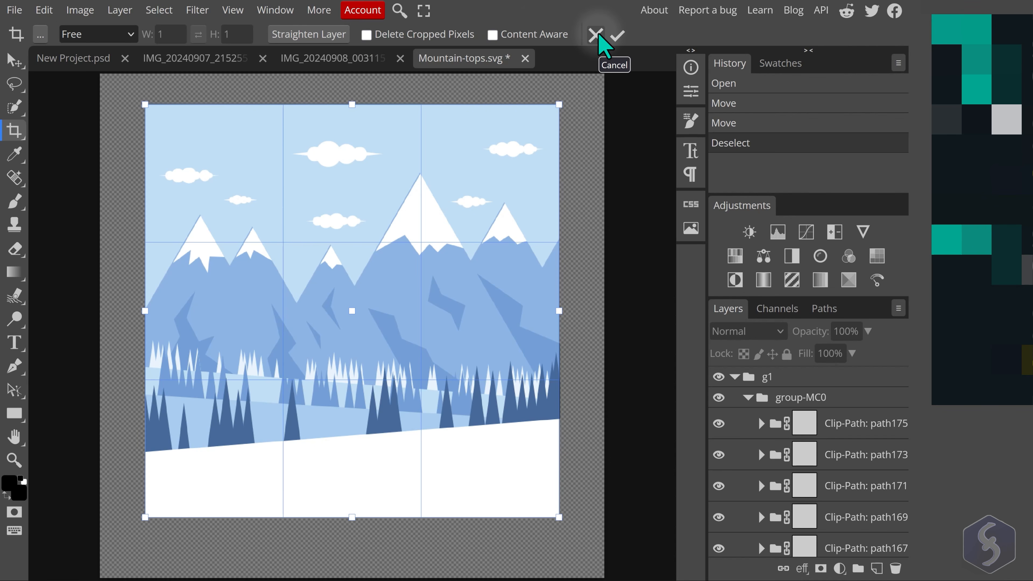
- Apply the crop to the mountain illustration and switch to the IMG_20240907 sunset photo
left_click(617, 36)
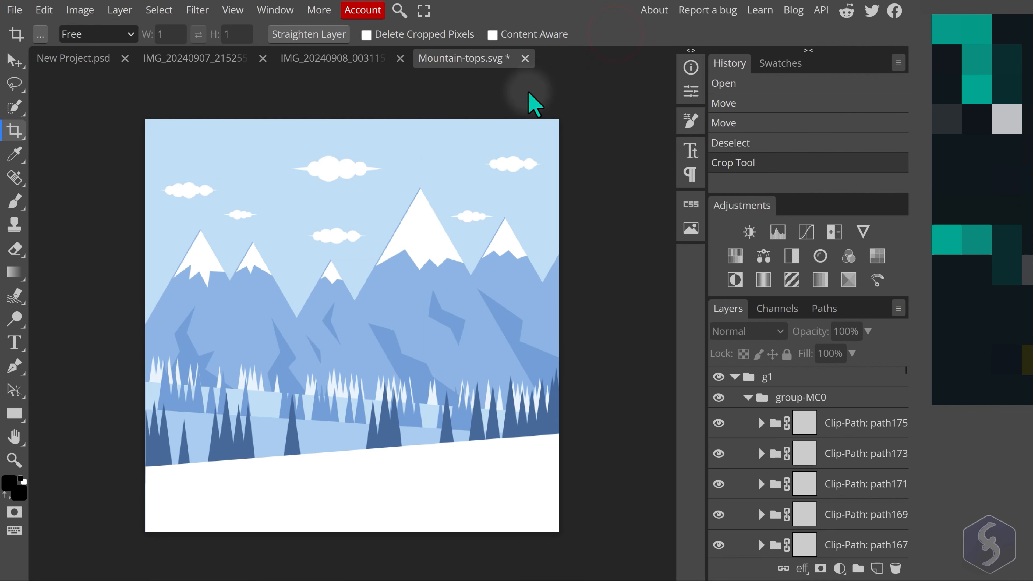
left_click(214, 60)
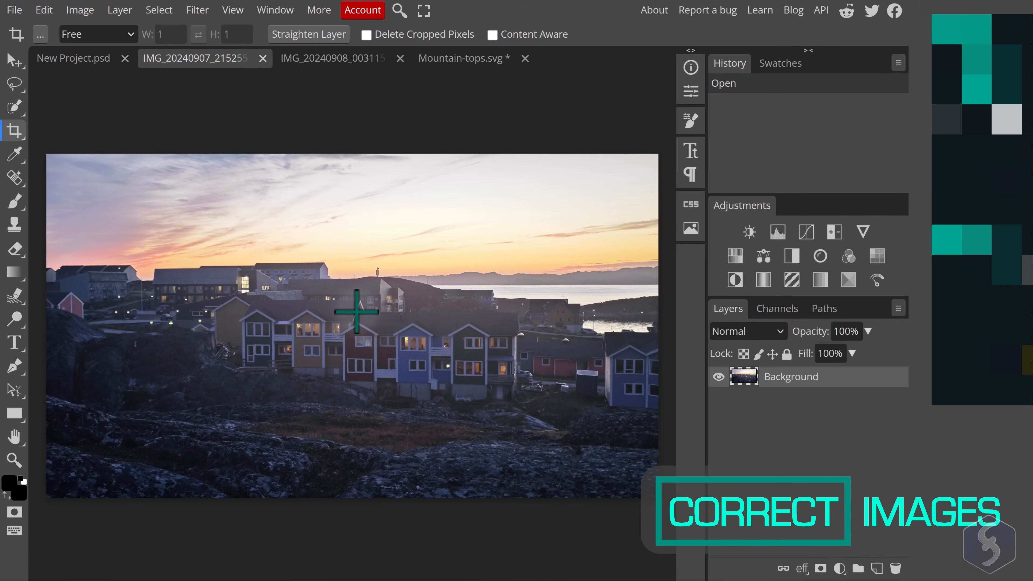
- Examine the hillside and shoreline behind the houses at high magnification, down to individual pixels
scroll(475, 285, "up", 10)
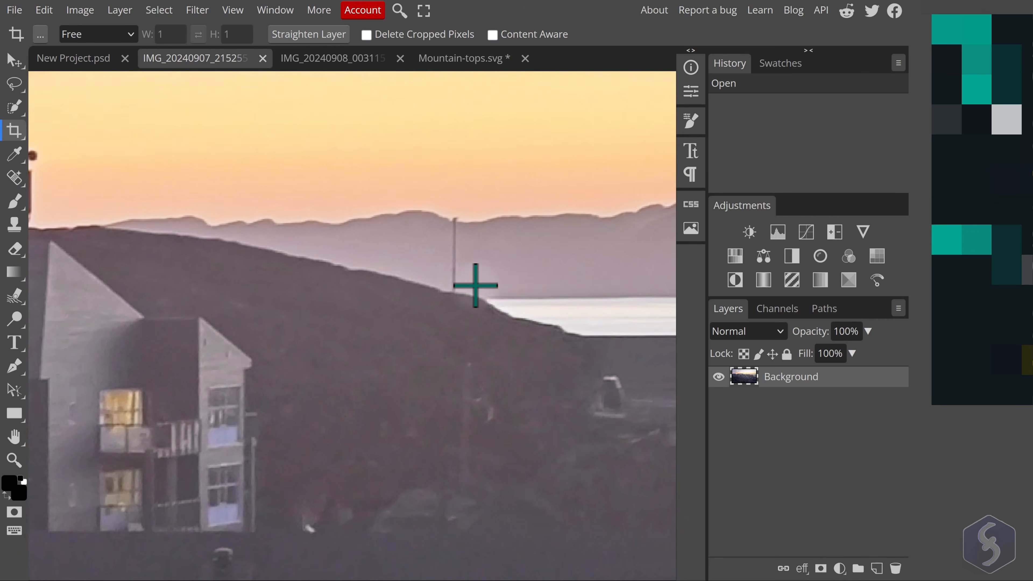
scroll(452, 292, "up", 10)
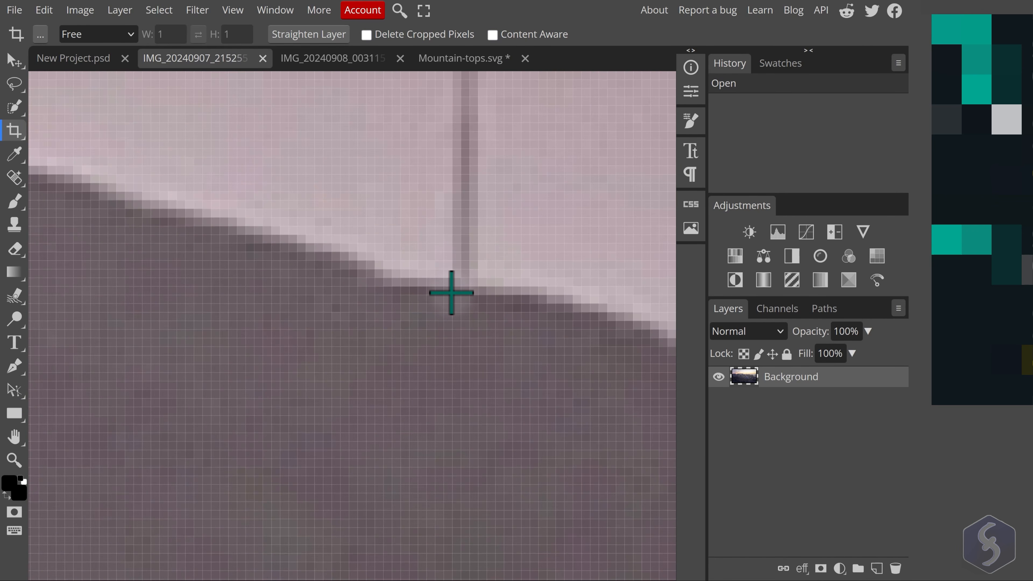
scroll(451, 292, "down", 6)
scroll(451, 293, "up", 2)
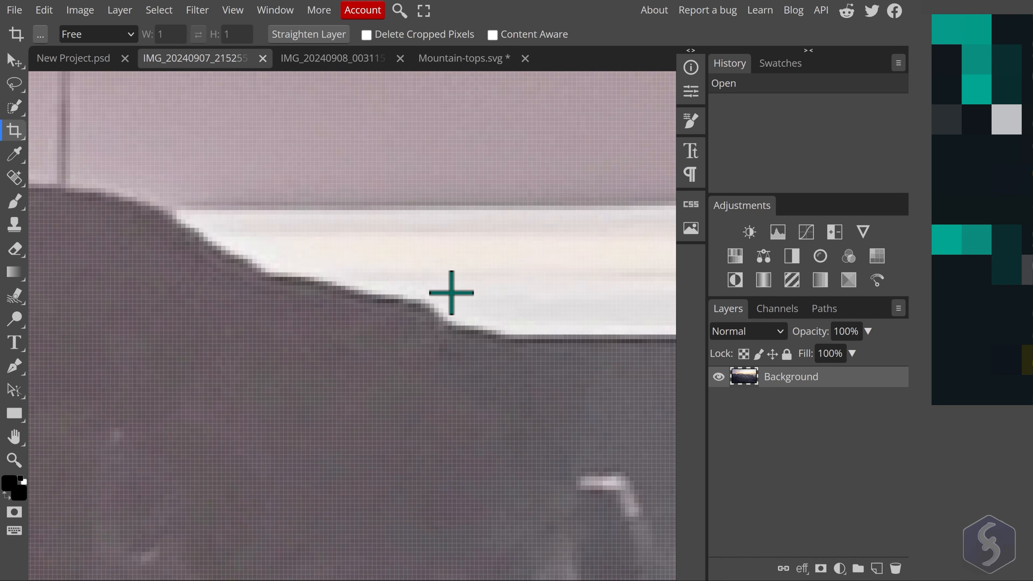
scroll(452, 292, "up", 3)
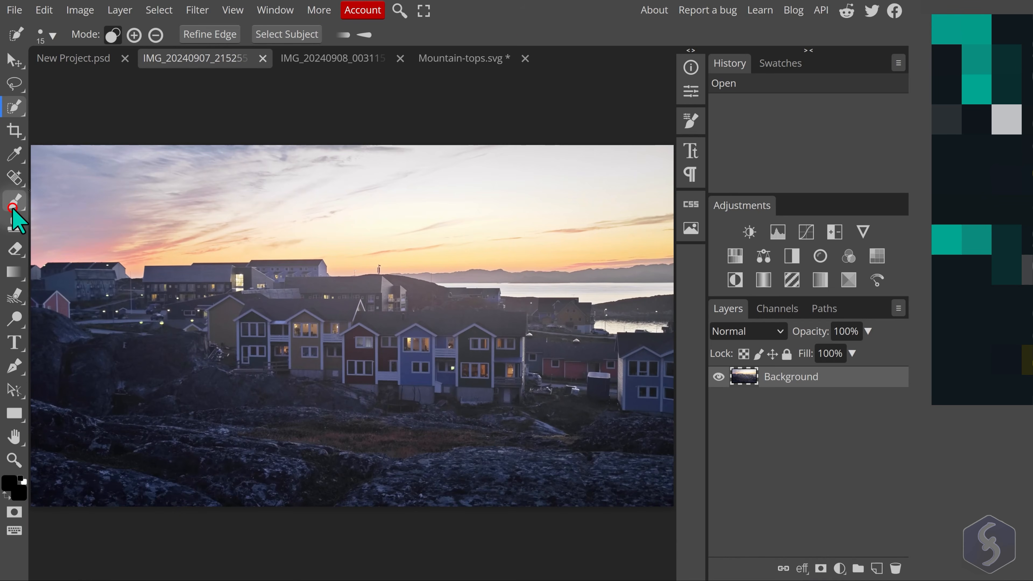
- Paint three black strokes over the sunset photo with the Brush Tool, the longest winding from the sky across the houses
left_click(15, 206)
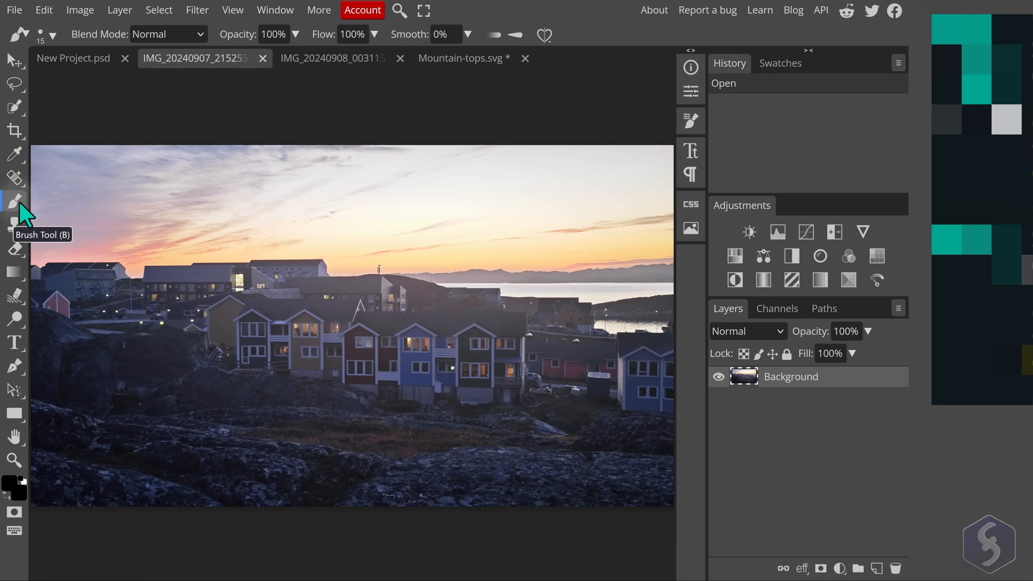
mouse_move(158, 216)
left_mouse_down()
mouse_move(195, 280)
mouse_move(405, 402)
left_mouse_up()
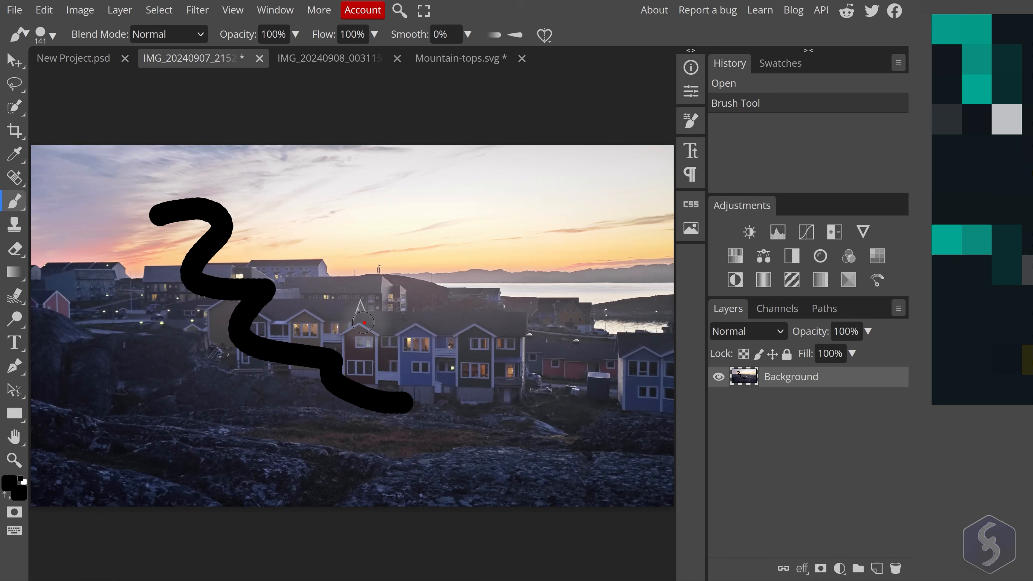
left_click_drag(363, 322, 418, 345)
left_click_drag(238, 396, 232, 438)
- Undo the three brush strokes one at a time
key("ctrl+z")
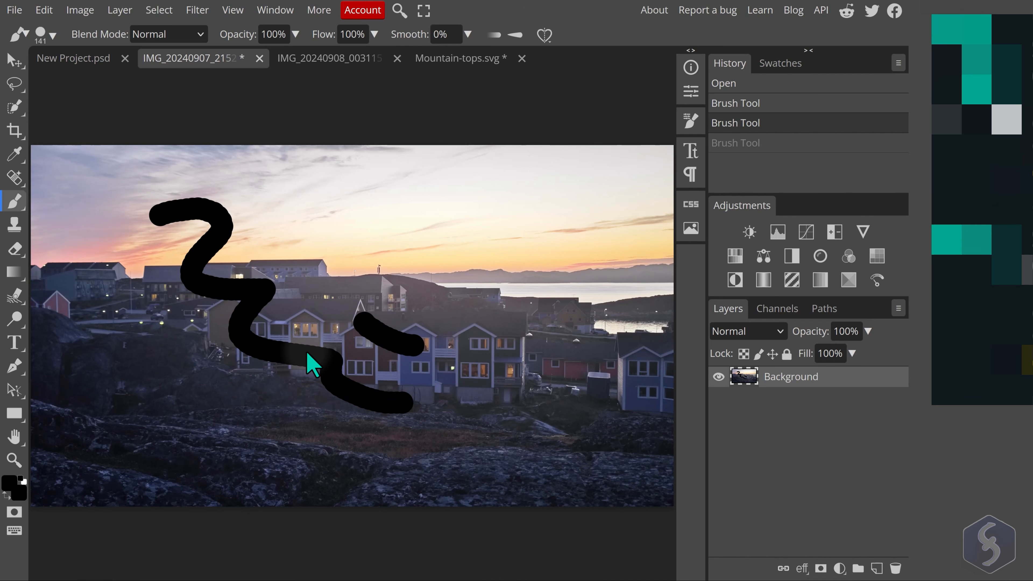
key("ctrl+z")
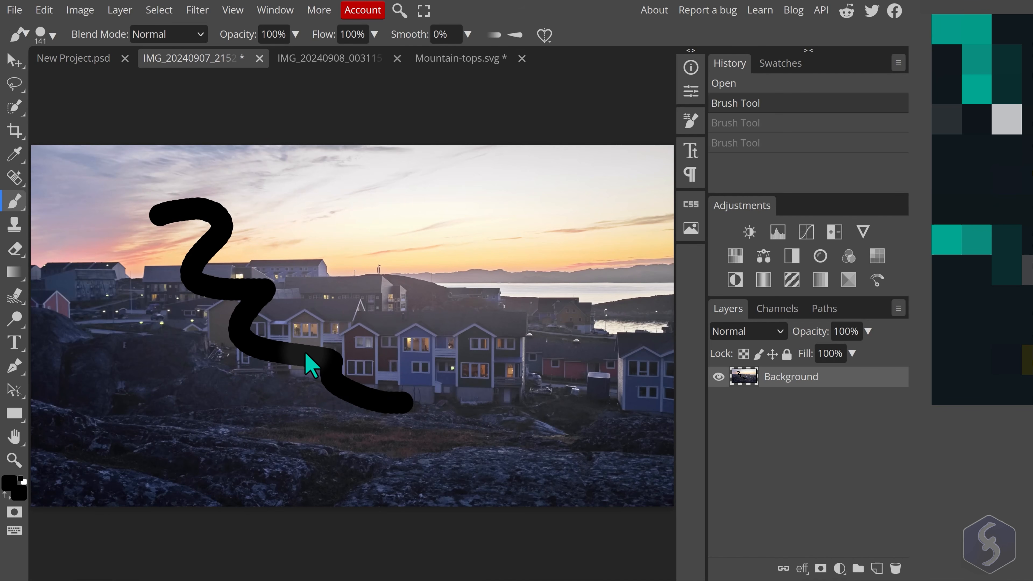
key("ctrl+z")
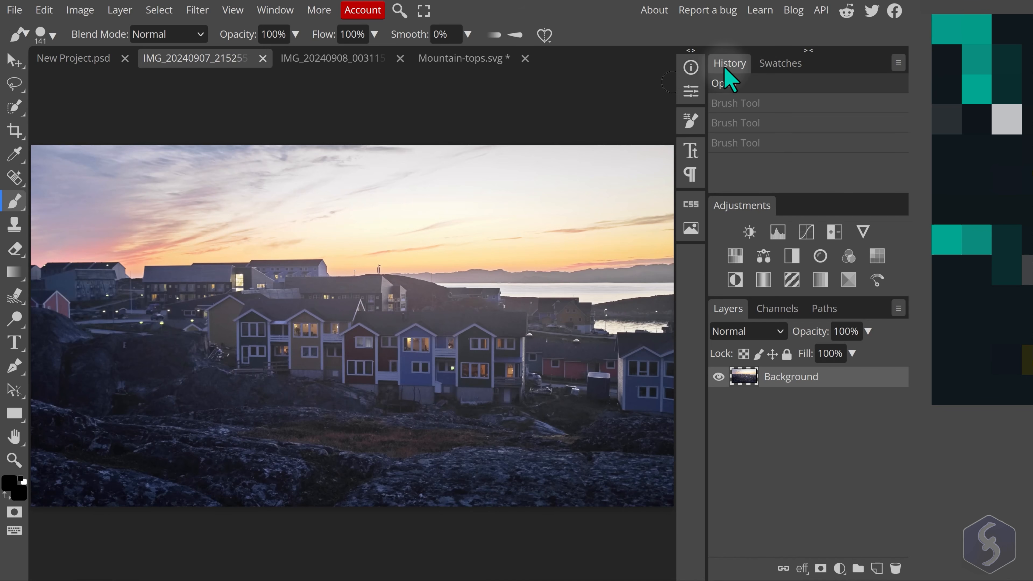
- Restore the three brush strokes one by one from the history, and return the photo to its Open state
left_click(731, 105)
left_click(735, 123)
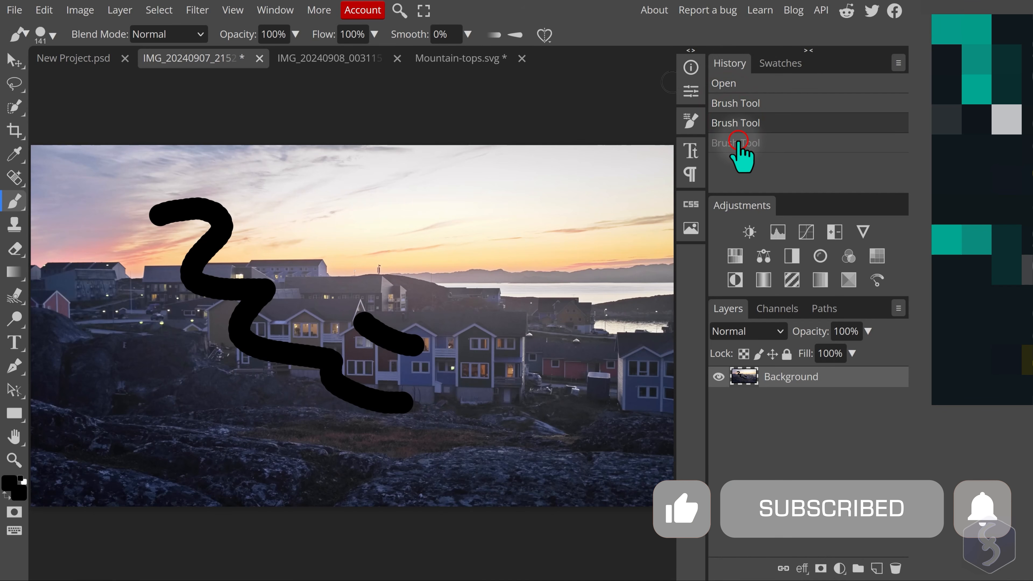
left_click(736, 143)
left_click(736, 84)
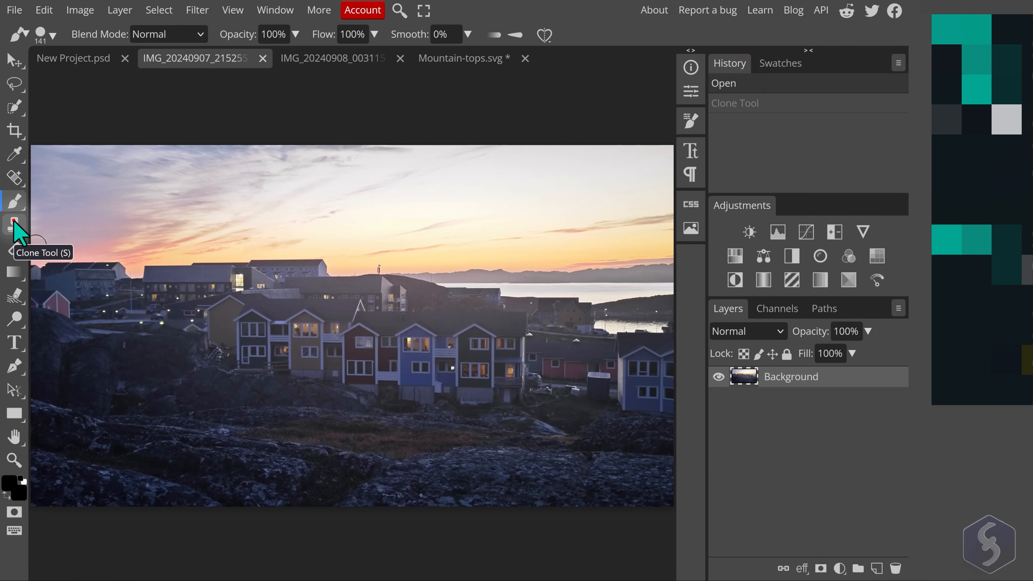
- Sample the distant mountain ridge with the Clone Tool and paint the copy along the skyline
left_click(14, 224)
scroll(393, 343, "up", 5)
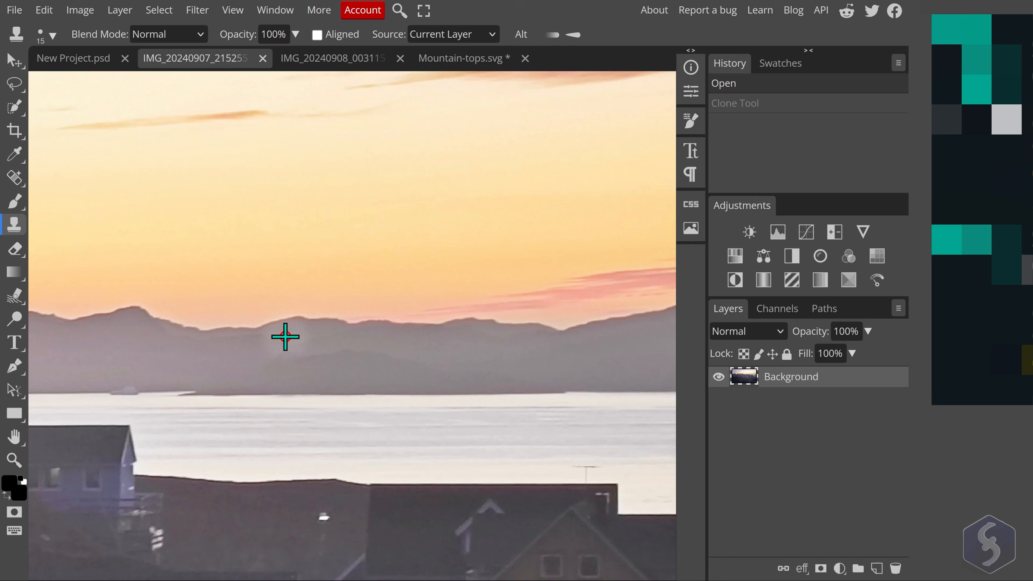
left_click(285, 337, "alt")
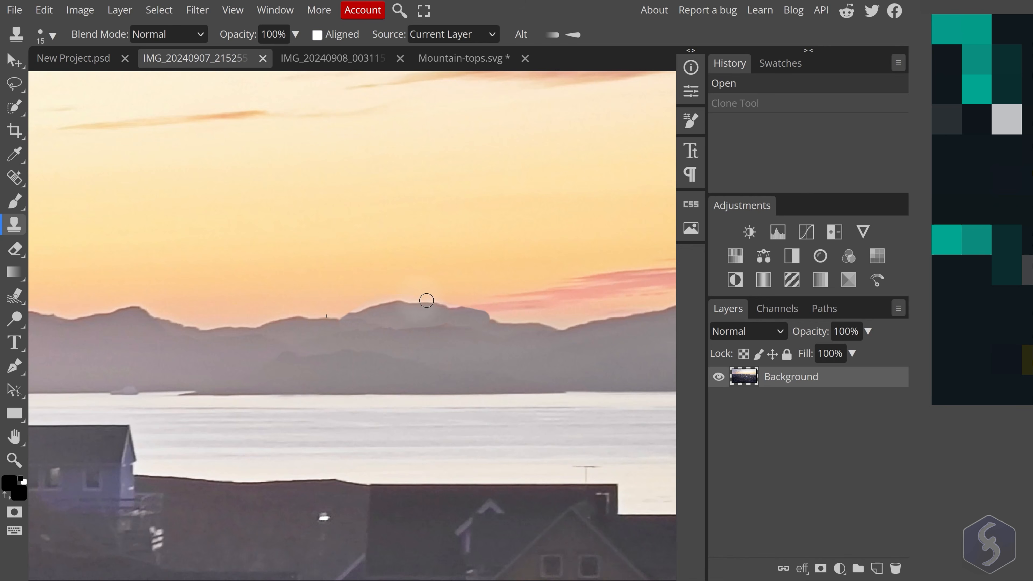
left_click(318, 320)
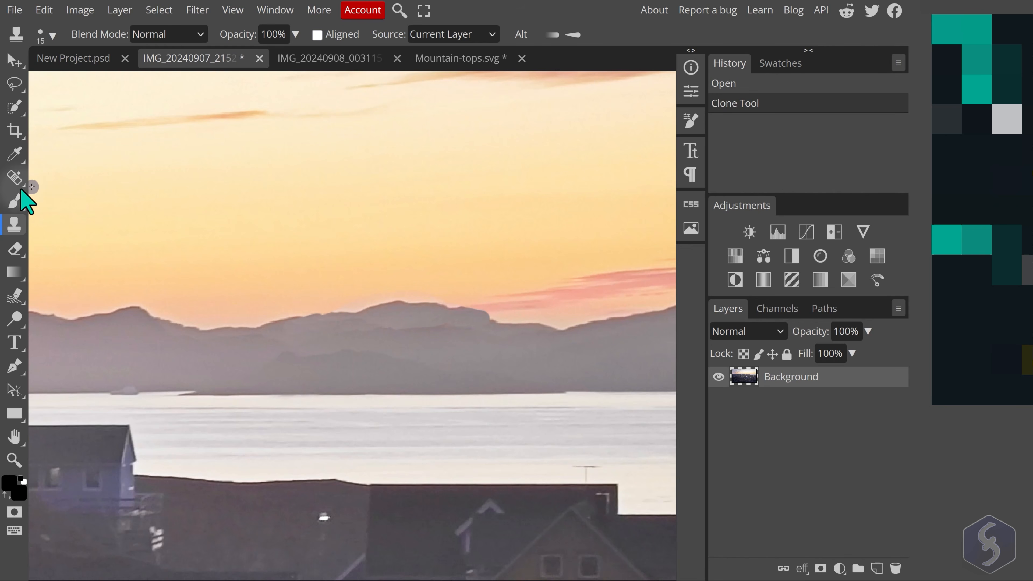
- Undo the previous retouching and paint over the distant mountain ridge with the Healing Brush Tool
right_click(13, 177)
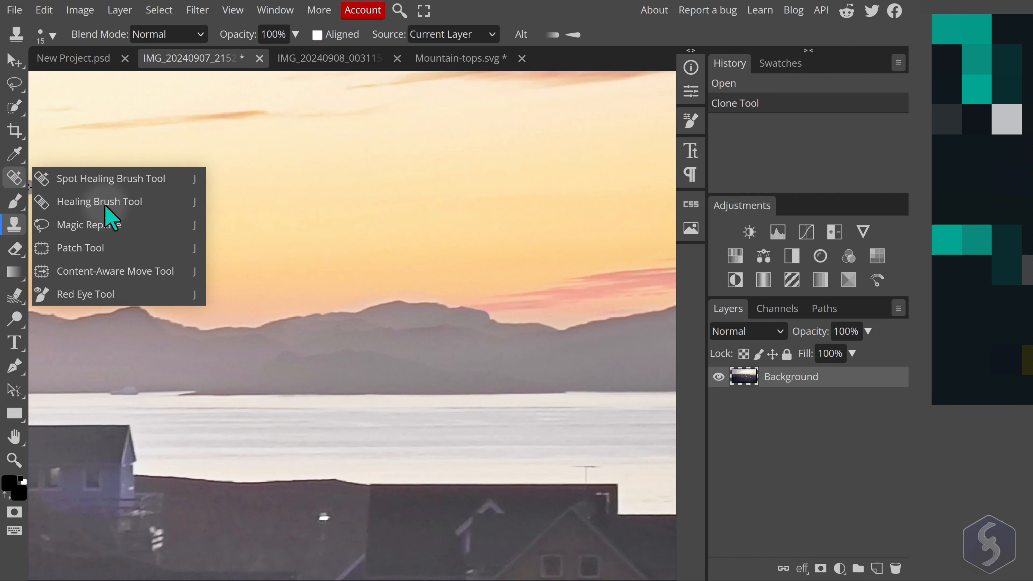
left_click(122, 203)
key("ctrl+z")
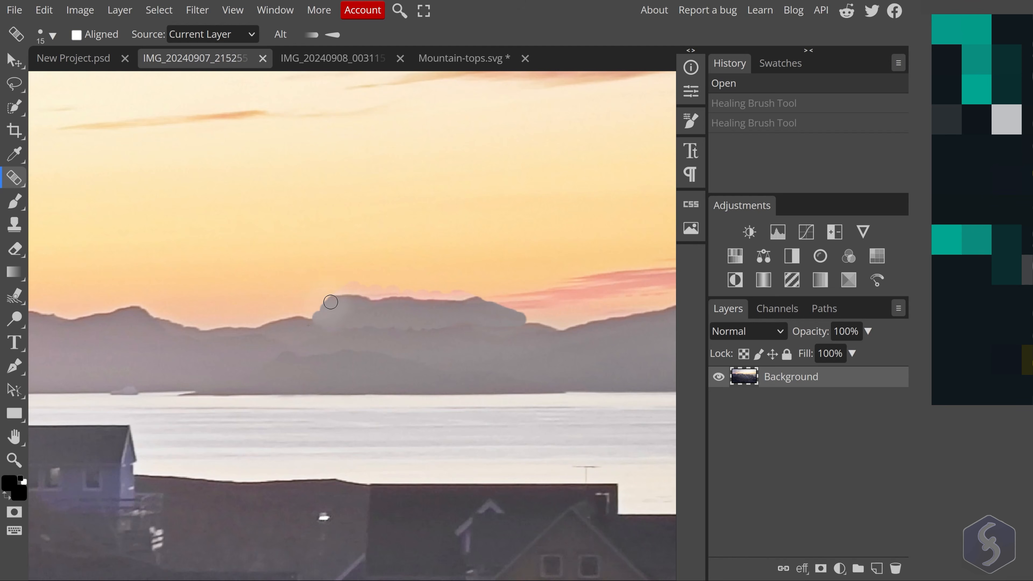
left_click_drag(268, 327, 236, 330)
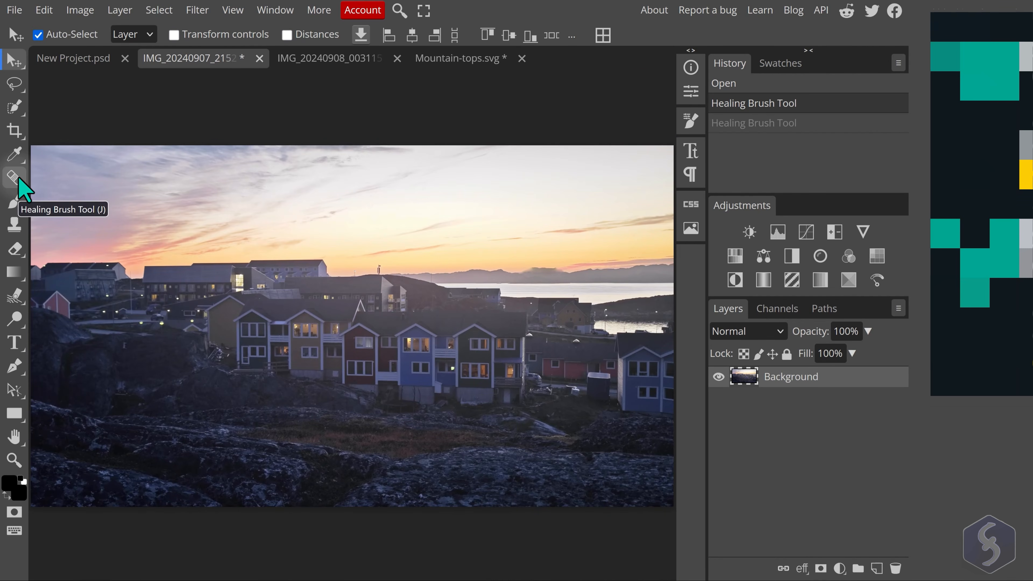
- Remove the antenna mast on the hilltop and the nearby lamp post from the skyline with the Spot Healing Brush Tool
right_click(18, 178)
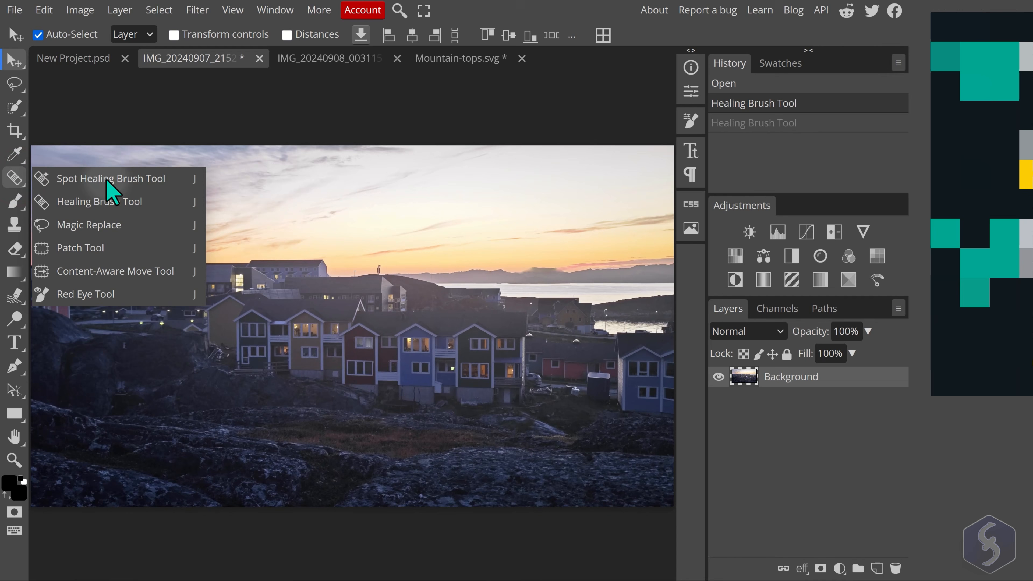
left_click(122, 177)
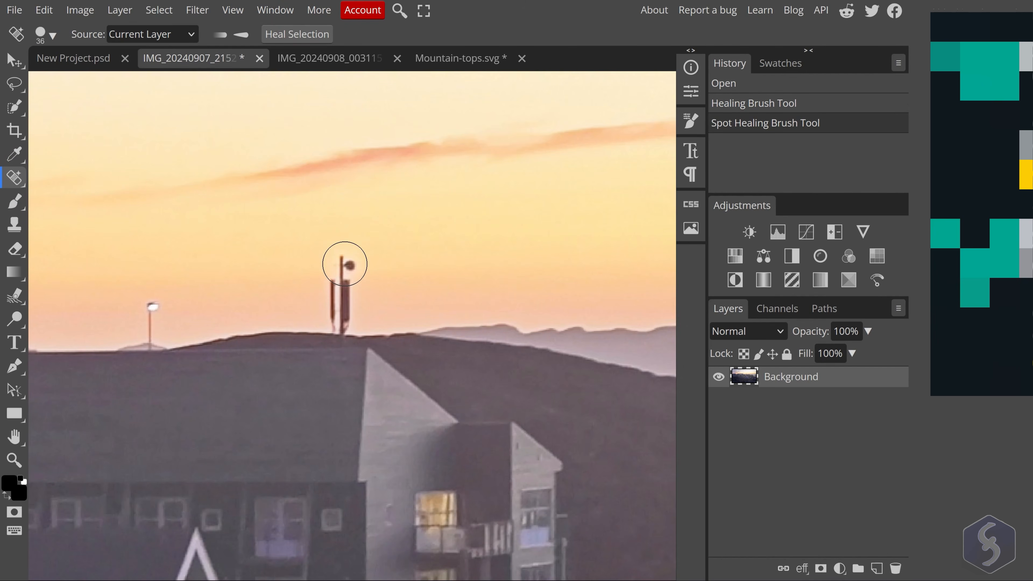
left_click(344, 264)
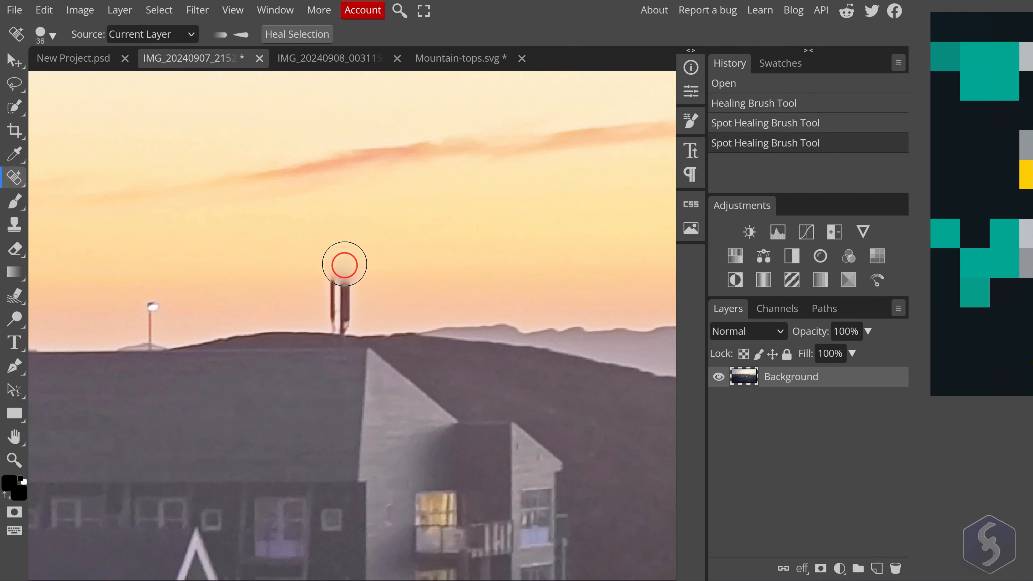
left_click(337, 288)
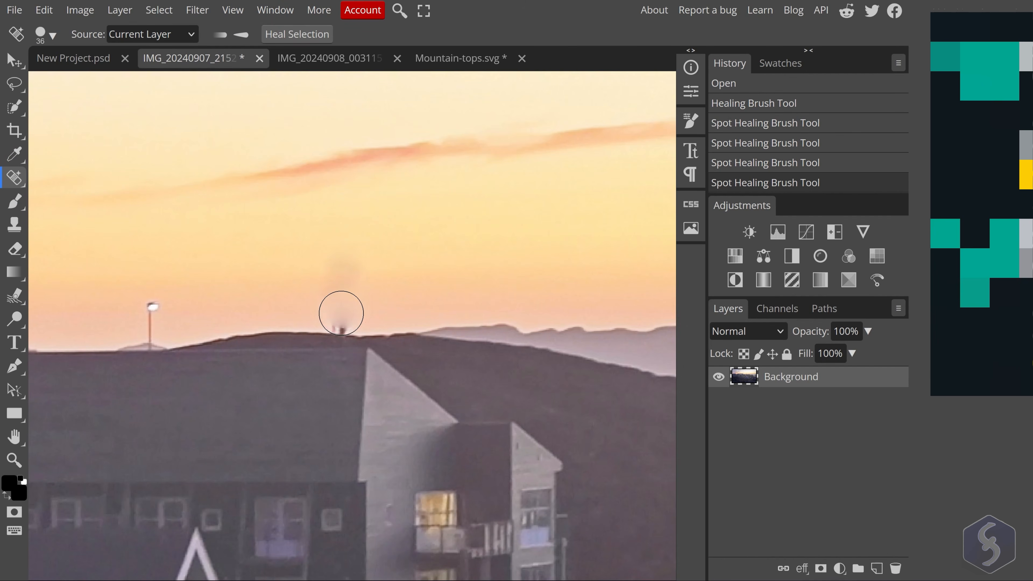
left_click(342, 312)
left_click(140, 310)
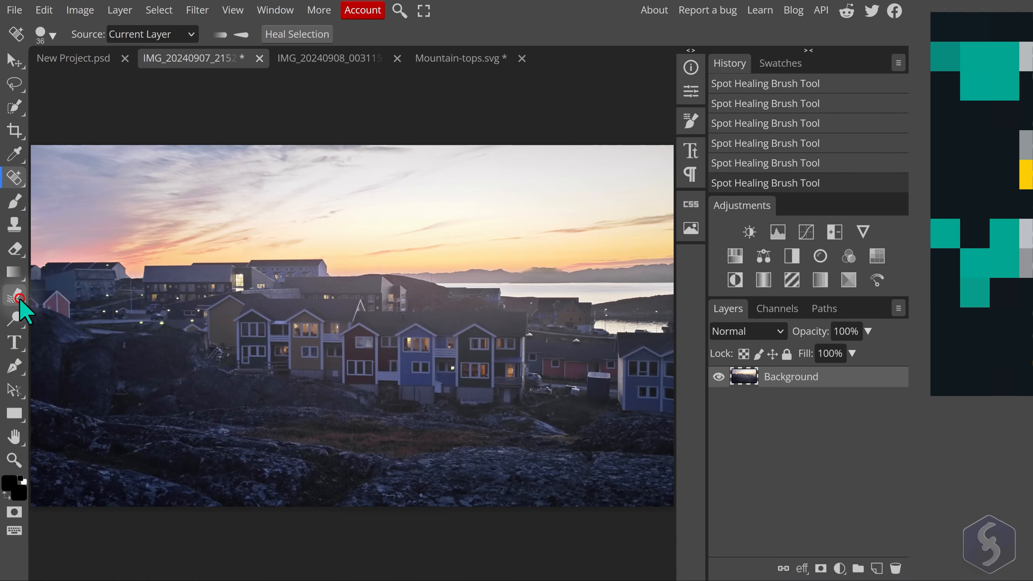
- Try the Blur Tool on the houses, and sharpen from the yellow house to the red house with the Sharpen Tool
right_click(20, 301)
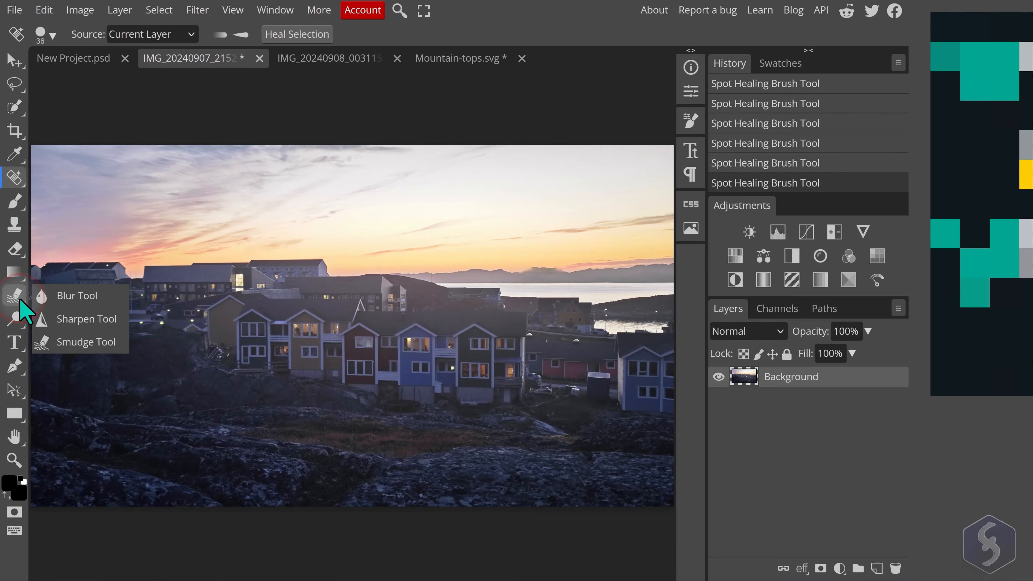
left_click(65, 296)
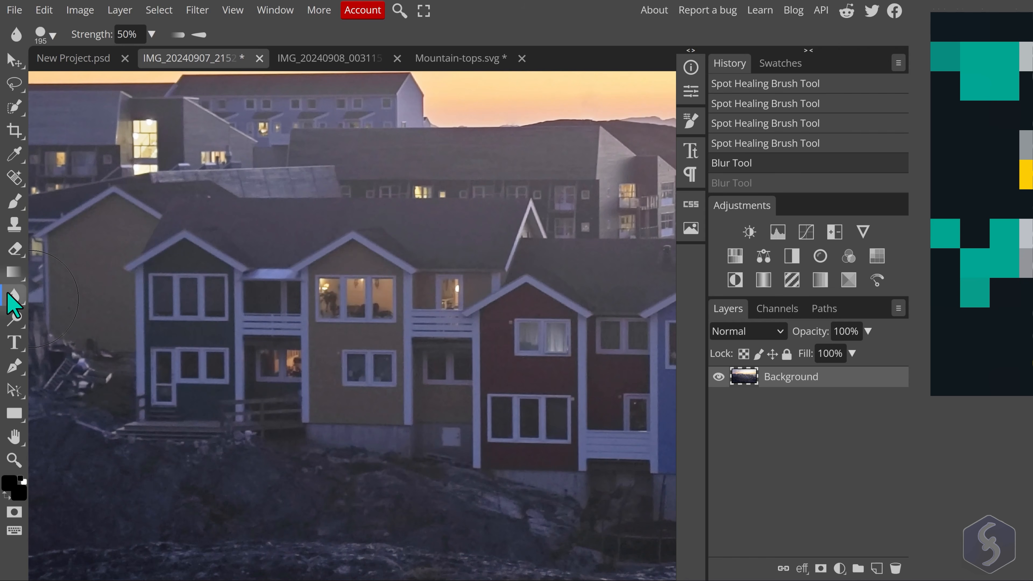
right_click(14, 296)
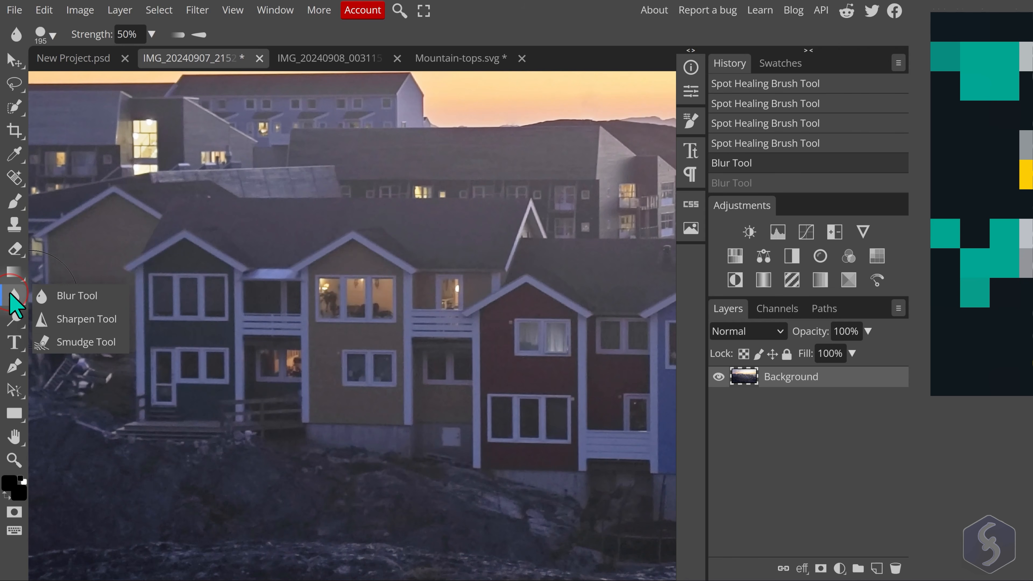
left_click(86, 320)
mouse_move(370, 293)
left_mouse_down()
mouse_move(429, 319)
mouse_move(396, 305)
mouse_move(400, 389)
mouse_move(382, 418)
mouse_move(554, 360)
mouse_move(560, 316)
left_mouse_up()
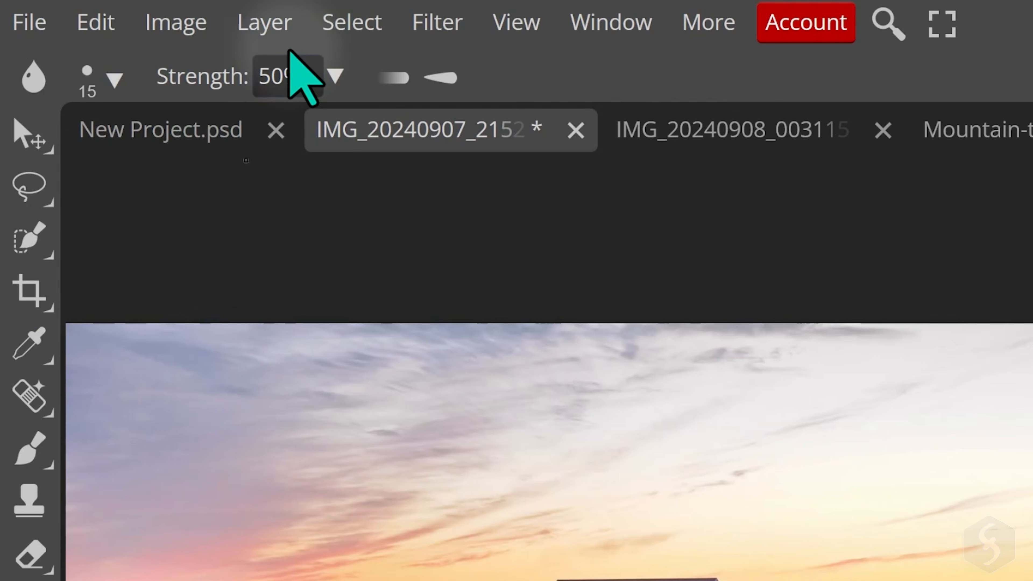
- Examine the Blur Tool's brush size, hardness and strength settings
left_click(52, 36)
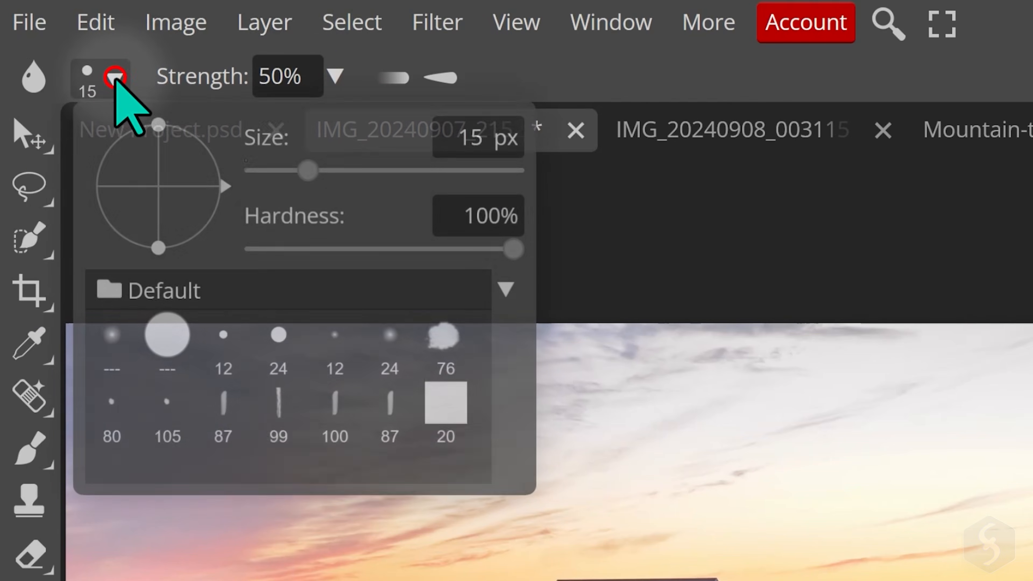
left_click(173, 75)
mouse_move(384, 166)
left_mouse_down()
mouse_move(334, 173)
mouse_move(408, 171)
mouse_move(396, 169)
left_mouse_up()
left_click(558, 61)
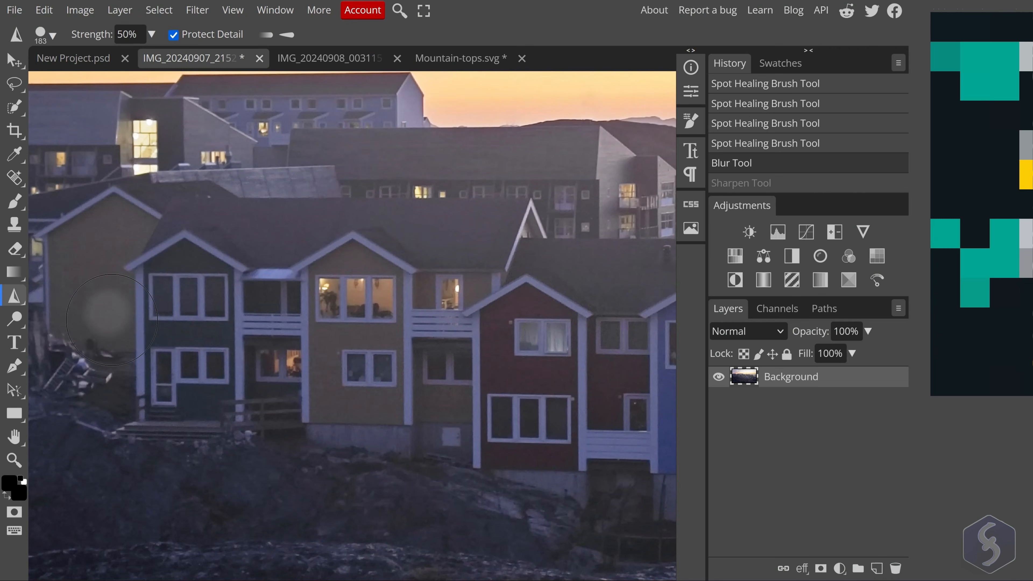
- Smear the roof edges above the yellow house with the Smudge Tool
left_click(12, 290)
left_click(77, 342)
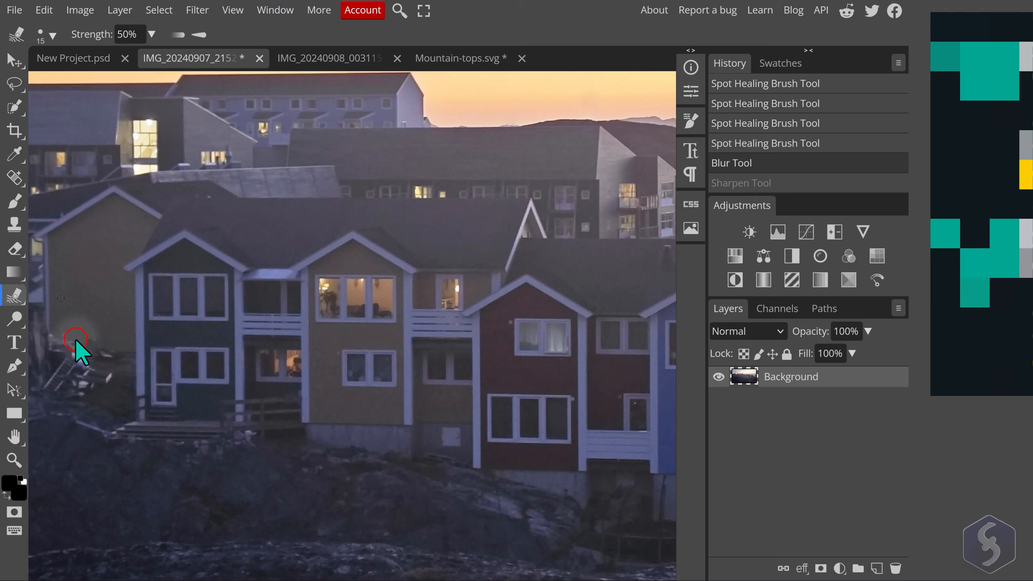
left_click_drag(299, 228, 335, 247)
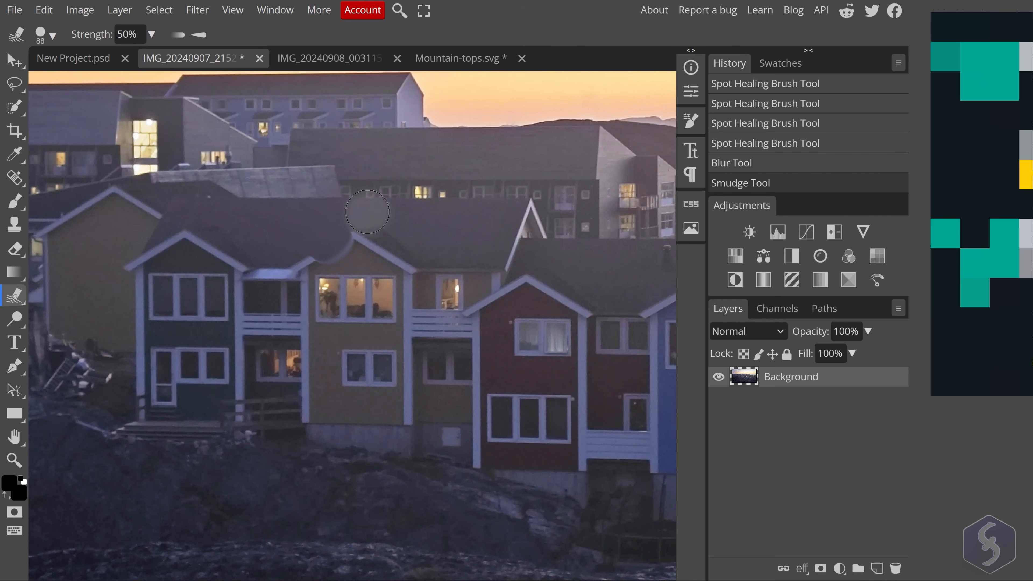
mouse_move(366, 211)
left_mouse_down()
mouse_move(350, 250)
mouse_move(404, 237)
mouse_move(377, 255)
mouse_move(429, 251)
mouse_move(359, 252)
left_mouse_up()
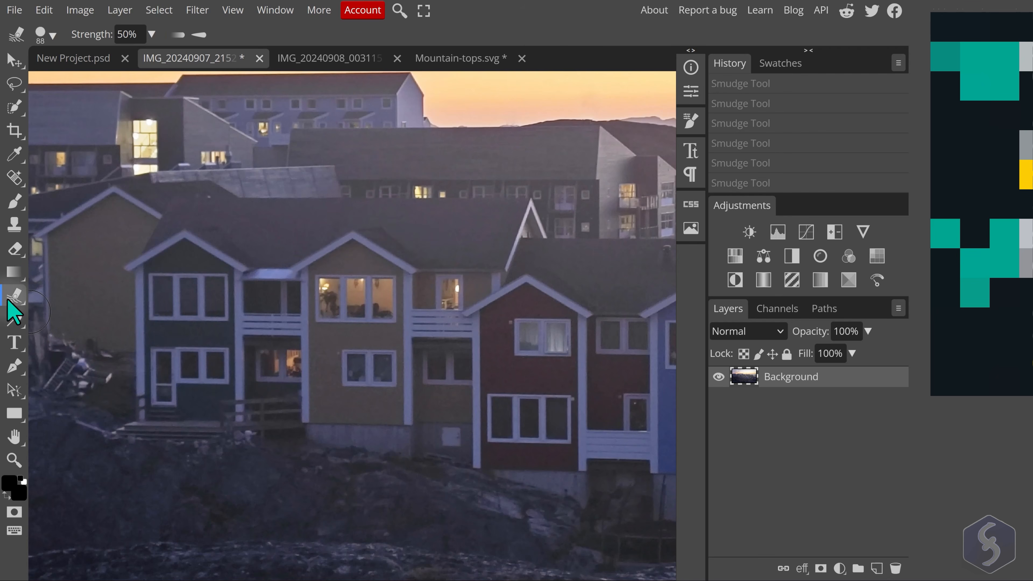
- Lighten the fronts of the houses with the Dodge Tool
left_click(15, 321)
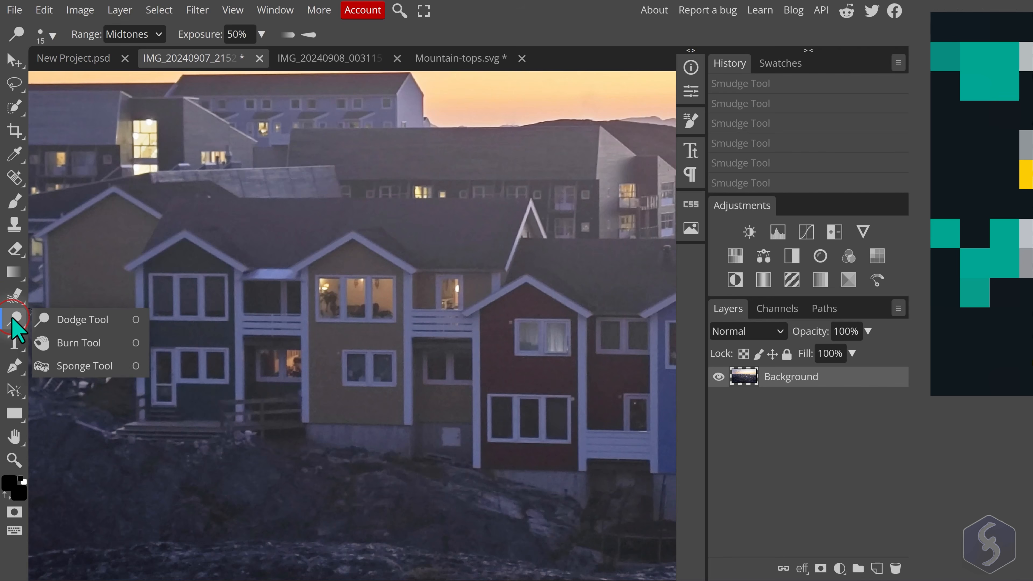
left_click(98, 319)
mouse_move(347, 266)
left_mouse_down()
mouse_move(305, 248)
mouse_move(272, 280)
mouse_move(492, 330)
left_mouse_up()
- Darken the sunset sky above the houses with the Burn Tool
left_click(8, 325)
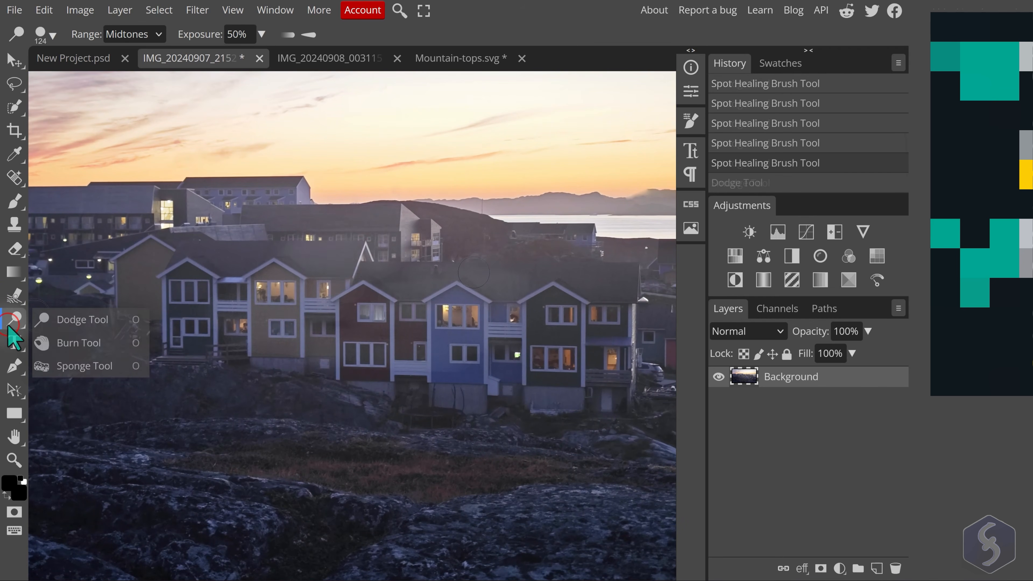
left_click(78, 343)
mouse_move(350, 150)
left_mouse_down()
mouse_move(577, 173)
mouse_move(392, 132)
mouse_move(335, 156)
mouse_move(208, 75)
left_mouse_up()
- Try the Burn Tool with the Shadows range on the sky above the horizon, and undo the extra strokes
left_click(158, 35)
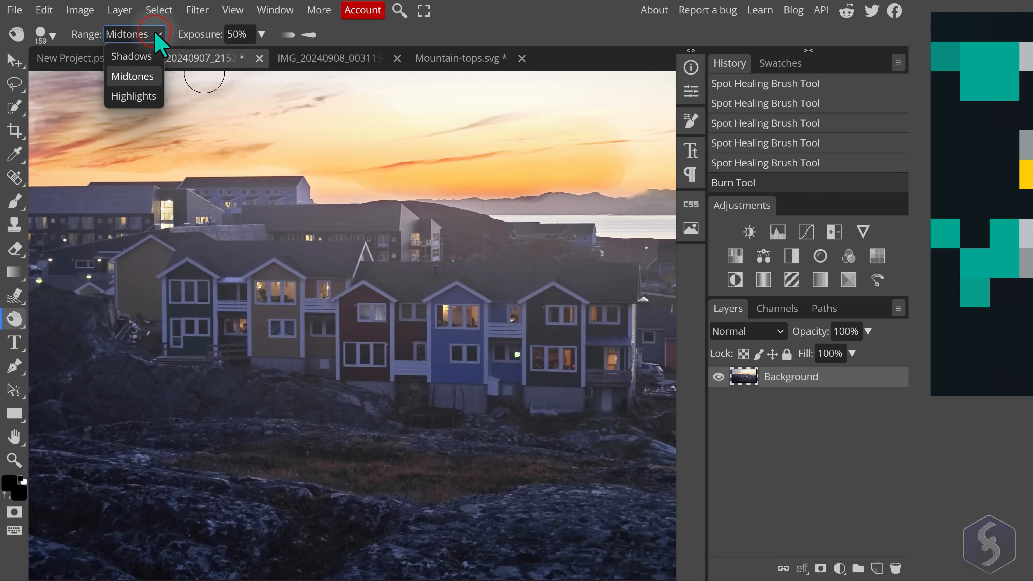
left_click(148, 58)
left_click_drag(346, 170, 508, 173)
key("ctrl+z")
key("ctrl+z")
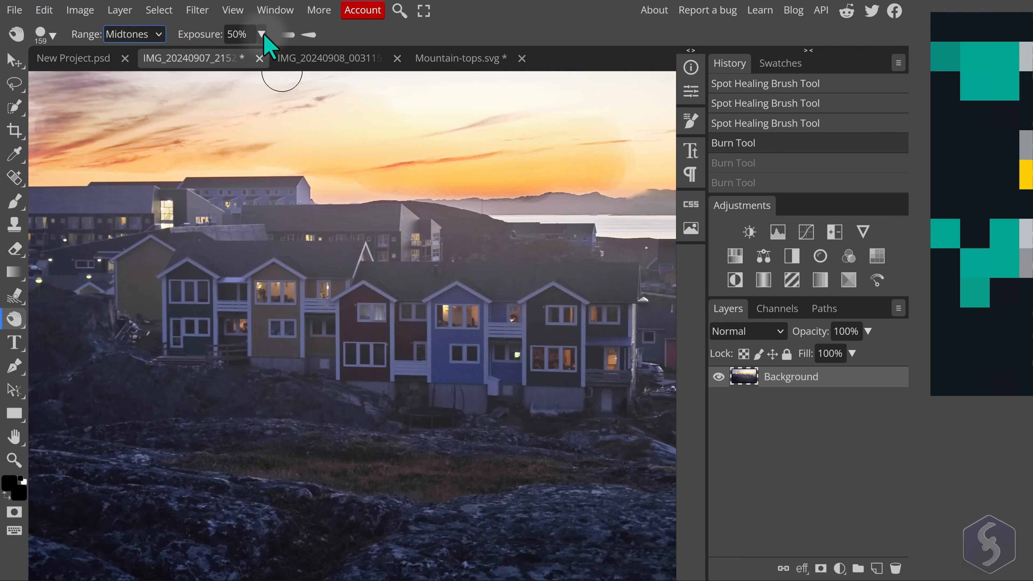
- Set the Burn Tool's exposure to 82%, try it on the sky, and undo the burn strokes
left_click(262, 34)
left_click_drag(244, 57, 246, 56)
left_click(366, 31)
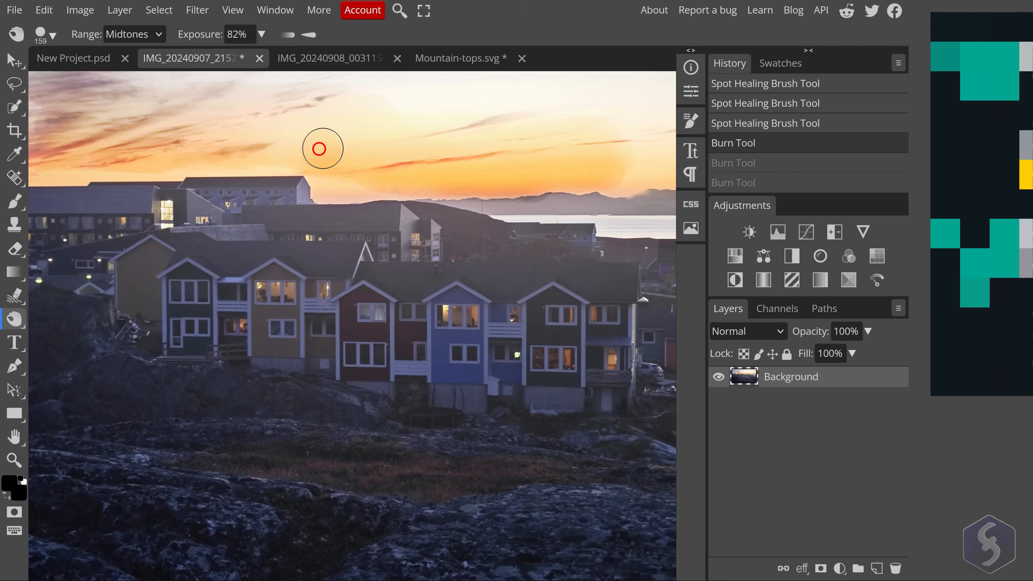
mouse_move(319, 149)
left_mouse_down()
mouse_move(358, 141)
mouse_move(189, 154)
mouse_move(320, 151)
mouse_move(323, 115)
mouse_move(365, 173)
left_mouse_up()
key("ctrl+z")
key("ctrl+z")
- Try the Sponge Tool in Saturate mode on the leftmost yellow house, and undo the stroke
left_click(14, 315)
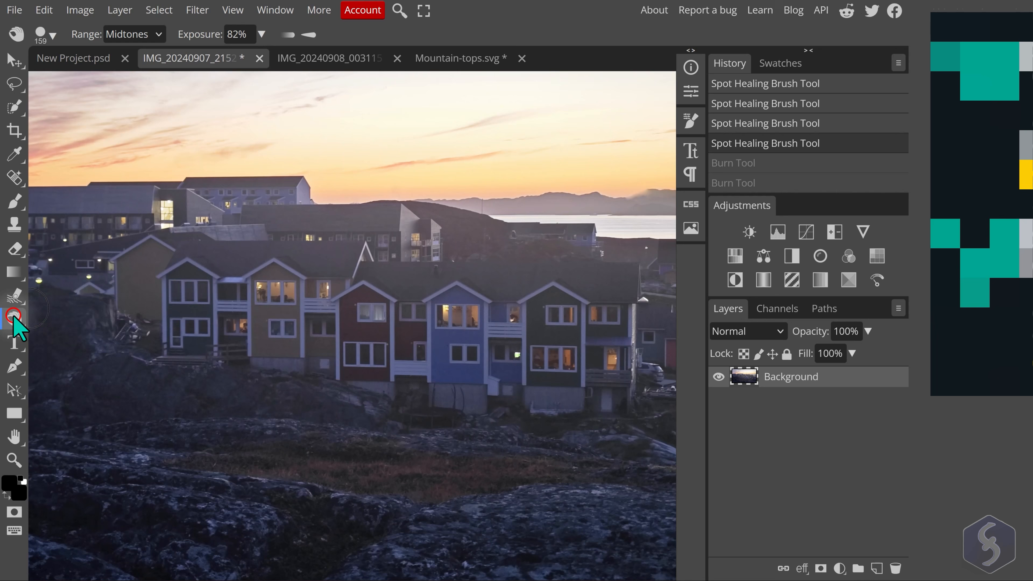
left_click(64, 364)
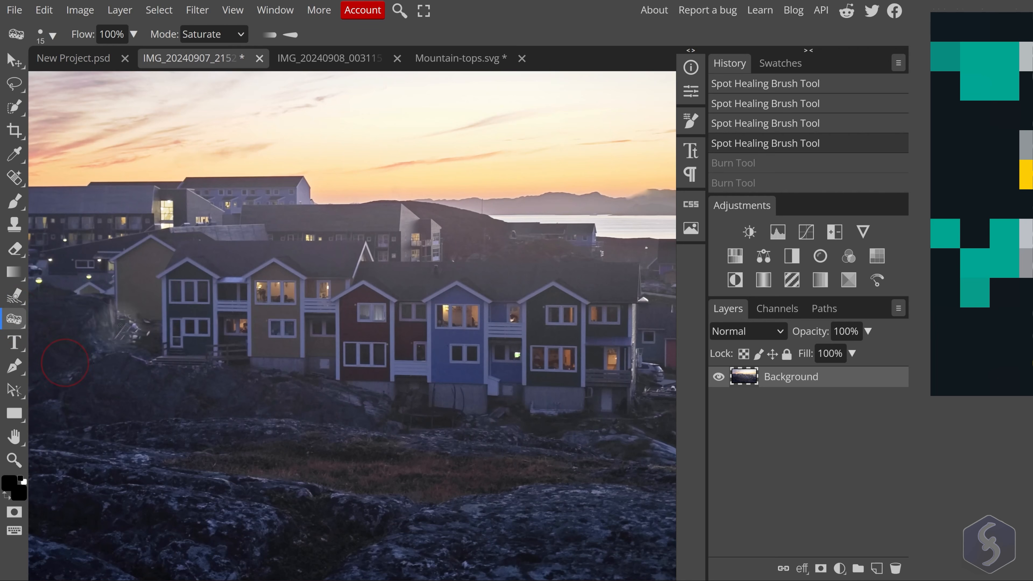
mouse_move(153, 276)
left_mouse_down()
mouse_move(184, 244)
mouse_move(228, 270)
mouse_move(183, 297)
mouse_move(252, 313)
mouse_move(324, 269)
mouse_move(325, 310)
mouse_move(122, 328)
left_mouse_up()
left_click(237, 36)
left_click(222, 72)
key("ctrl+z")
- Reduce the colour of the green and yellow houses with the Sponge Tool in Desaturate mode
left_click(241, 36)
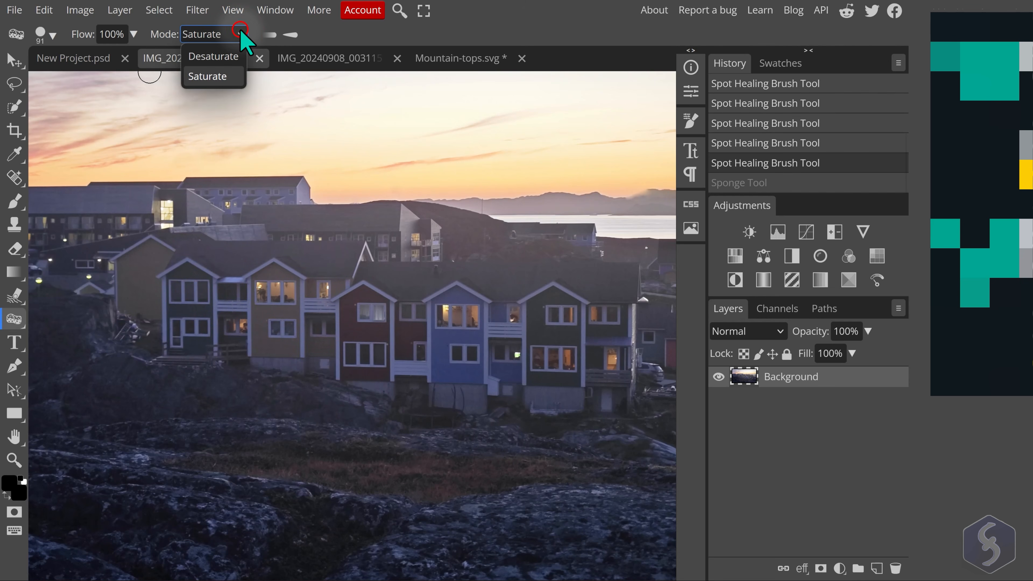
left_click(231, 51)
mouse_move(205, 290)
left_mouse_down()
mouse_move(186, 279)
mouse_move(260, 328)
mouse_move(229, 350)
mouse_move(326, 331)
mouse_move(321, 265)
left_mouse_up()
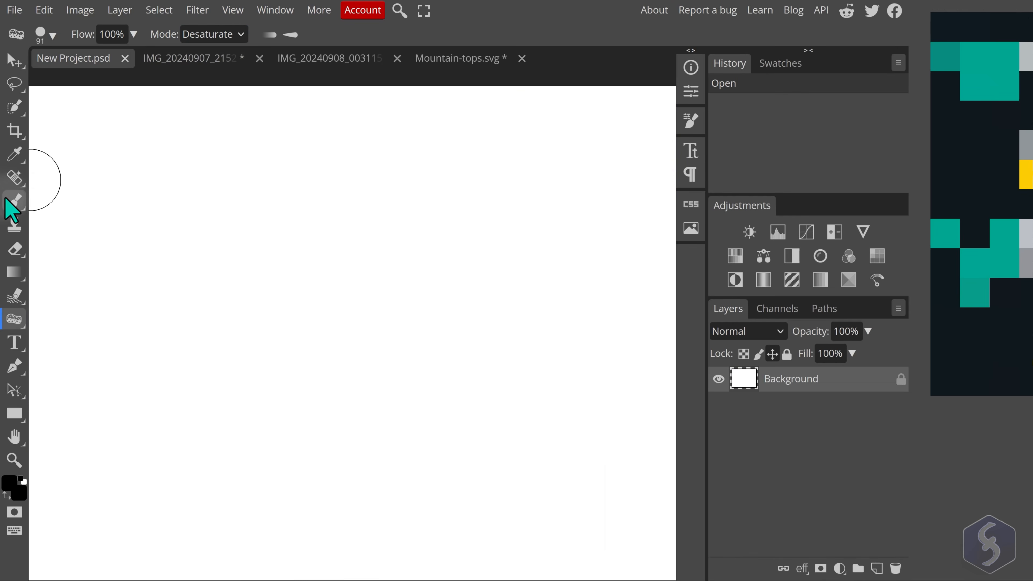
- Draw a black wavy line on the blank New Project canvas with the Brush Tool
right_click(6, 201)
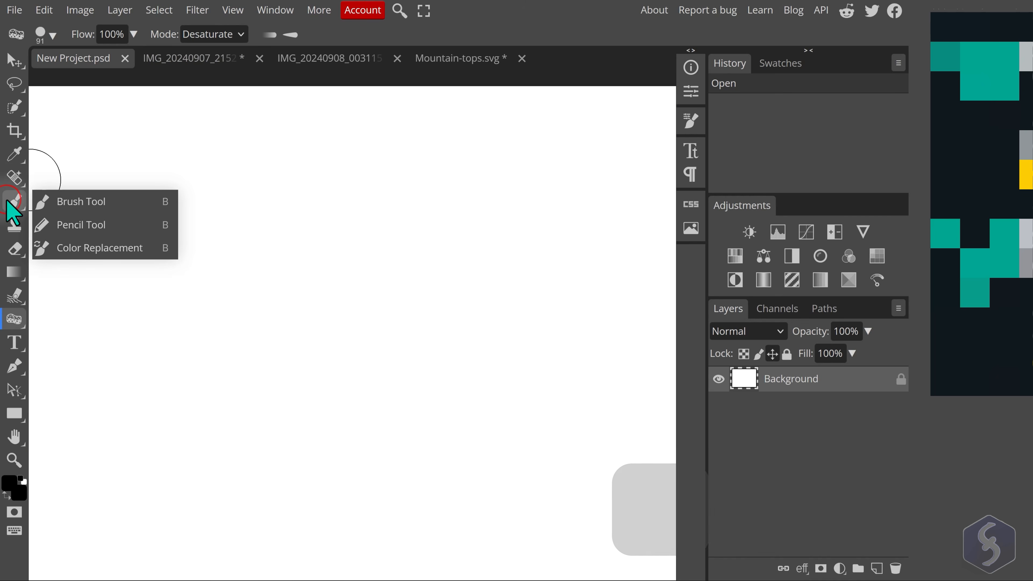
left_click(114, 202)
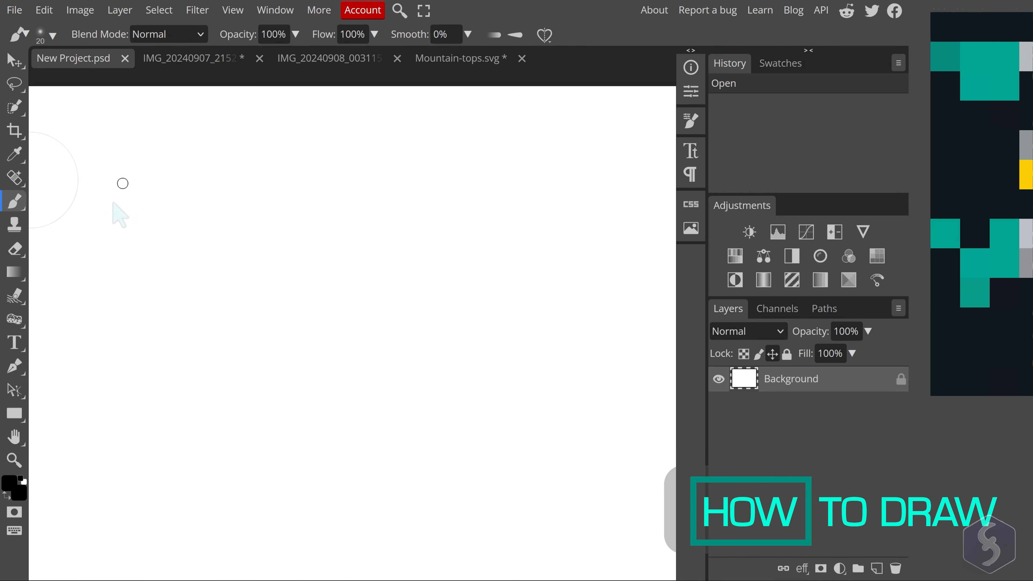
mouse_move(122, 183)
left_mouse_down()
mouse_move(285, 260)
mouse_move(358, 276)
left_mouse_up()
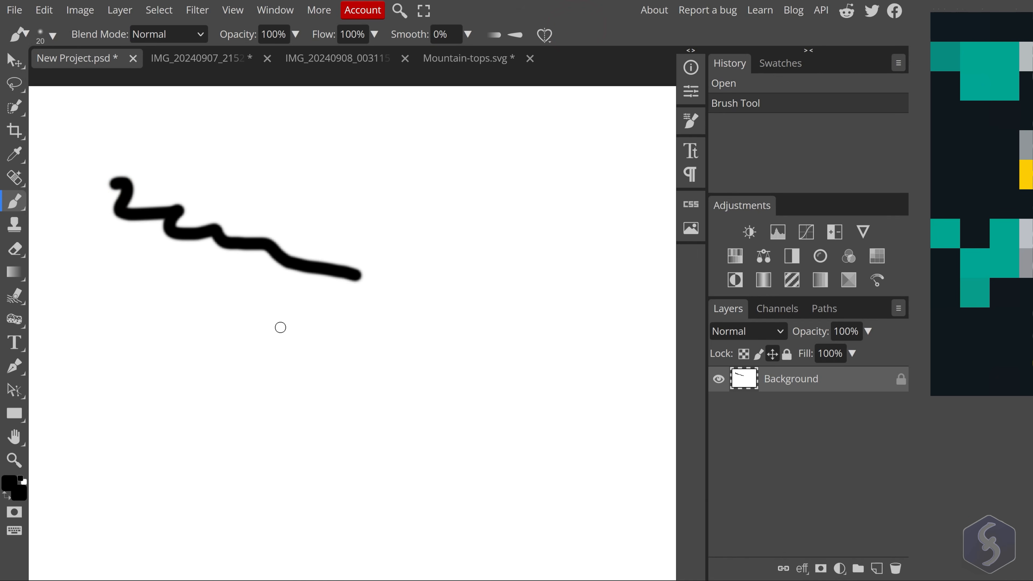
- Set the foreground colour to red and paint a second freehand line below the black one
left_click(11, 486)
left_click_drag(207, 203, 301, 145)
left_click(460, 157)
mouse_move(138, 350)
left_mouse_down()
mouse_move(373, 344)
mouse_move(388, 423)
left_mouse_up()
- Set the brush size to 51 px and hardness to 50%, and paint a thick red stroke below the thin red line
left_click(53, 35)
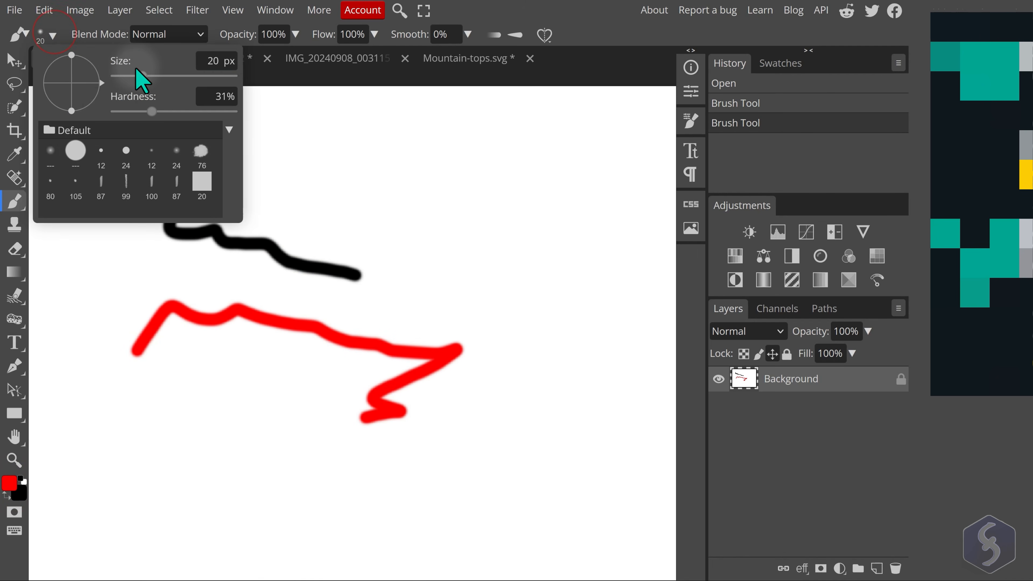
left_click_drag(151, 76, 157, 76)
left_click_drag(152, 111, 175, 111)
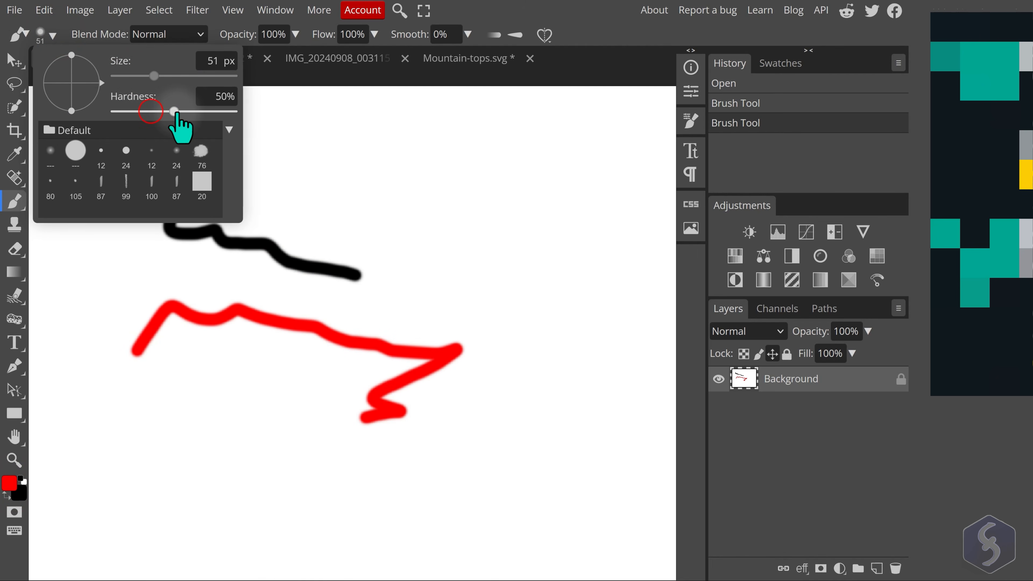
mouse_move(150, 419)
left_mouse_down()
mouse_move(177, 403)
mouse_move(209, 441)
mouse_move(314, 472)
left_mouse_up()
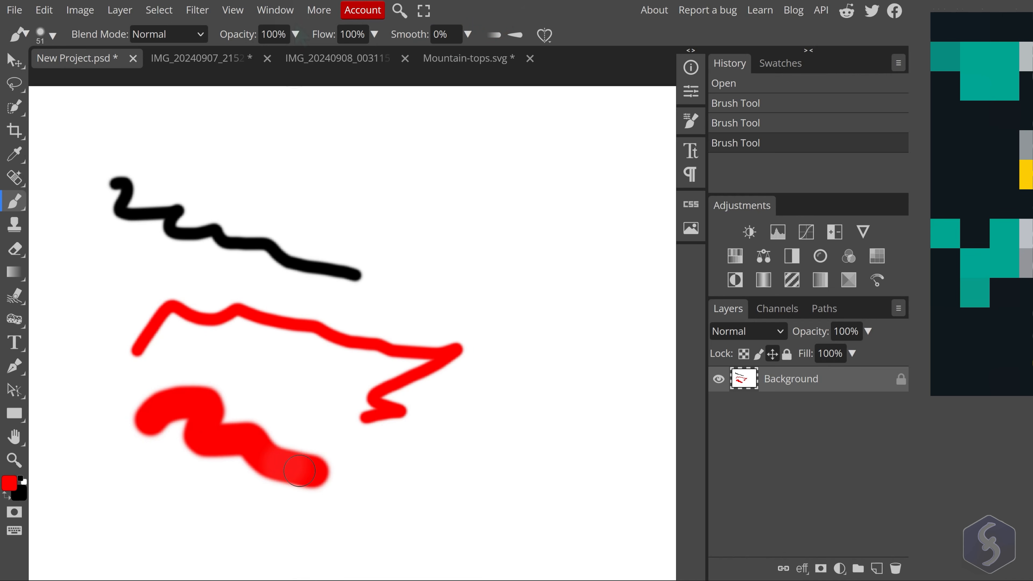
- Paint a short red stroke at 41% brush opacity, and another beside the black line with flow reduced to 20%
left_click_drag(294, 55, 248, 56)
left_click_drag(386, 497, 477, 472)
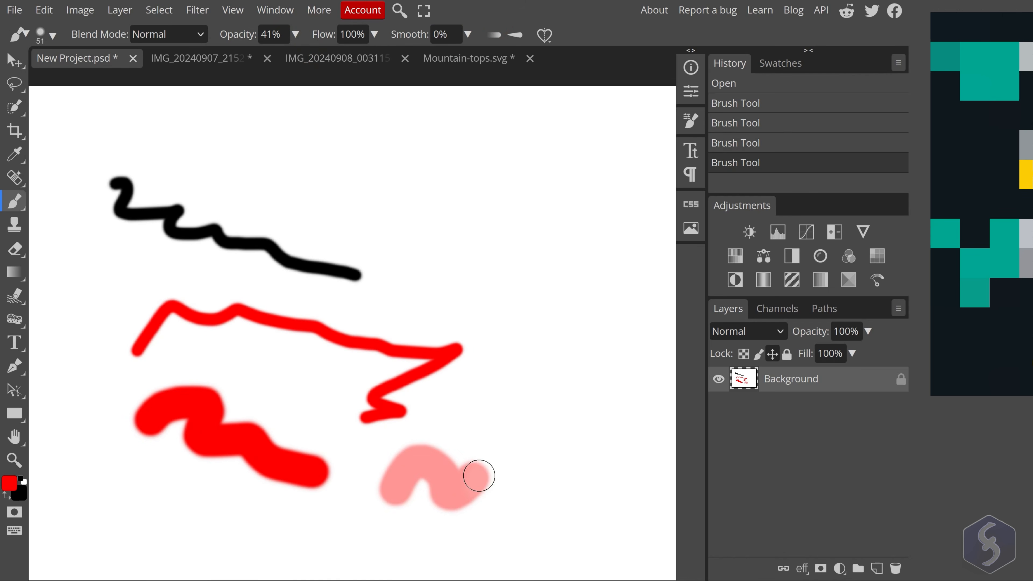
left_click(374, 34)
left_click_drag(377, 54, 328, 56)
mouse_move(357, 231)
left_mouse_down()
mouse_move(406, 276)
mouse_move(499, 346)
mouse_move(526, 395)
left_mouse_up()
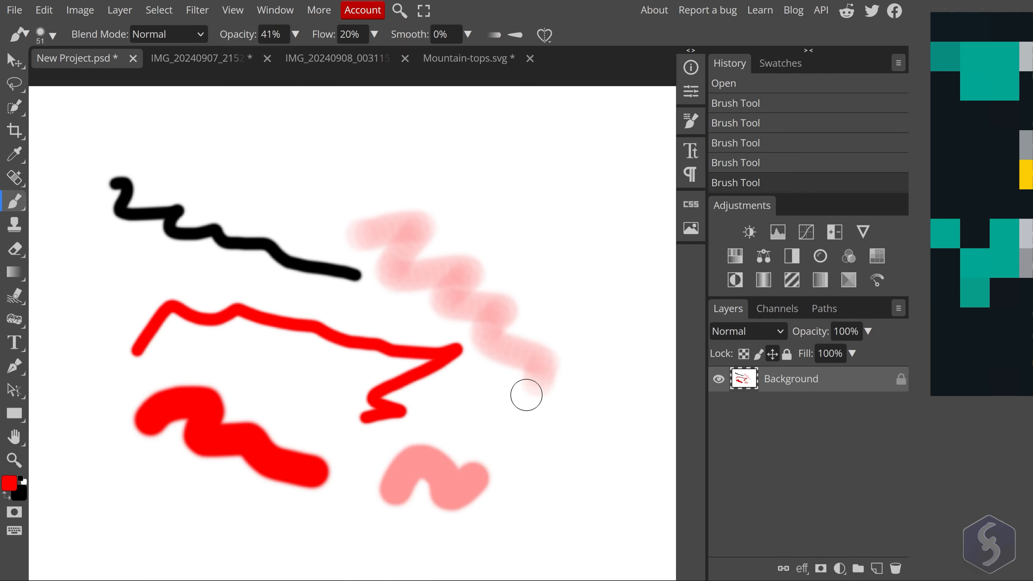
- Choose the narrow 87 px brush tip in the brush settings and paint a stroke across the upper canvas
left_click(687, 126)
left_click(593, 147)
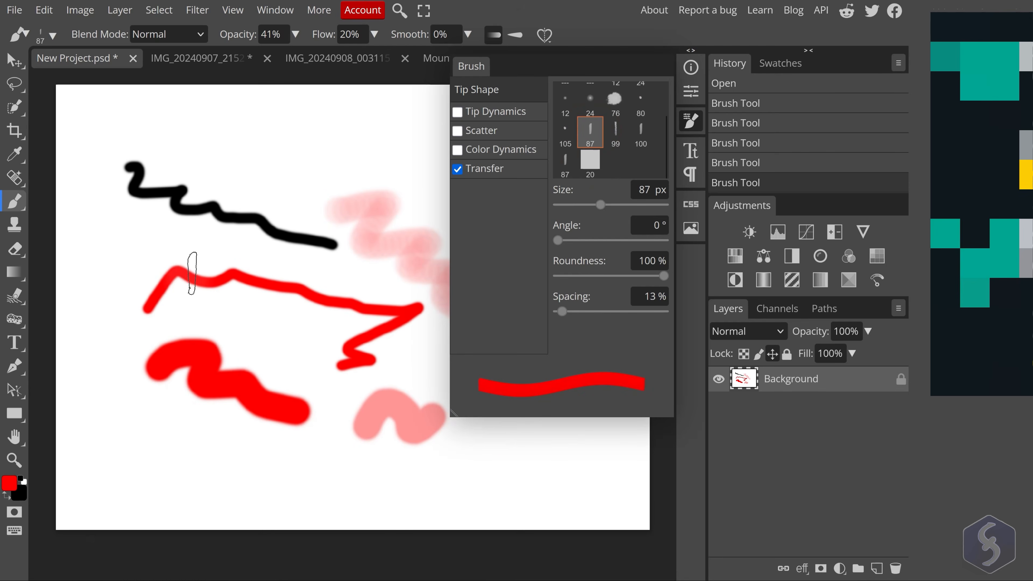
scroll(192, 273, "down", 1)
mouse_move(215, 173)
left_mouse_down()
mouse_move(288, 182)
mouse_move(359, 166)
left_mouse_up()
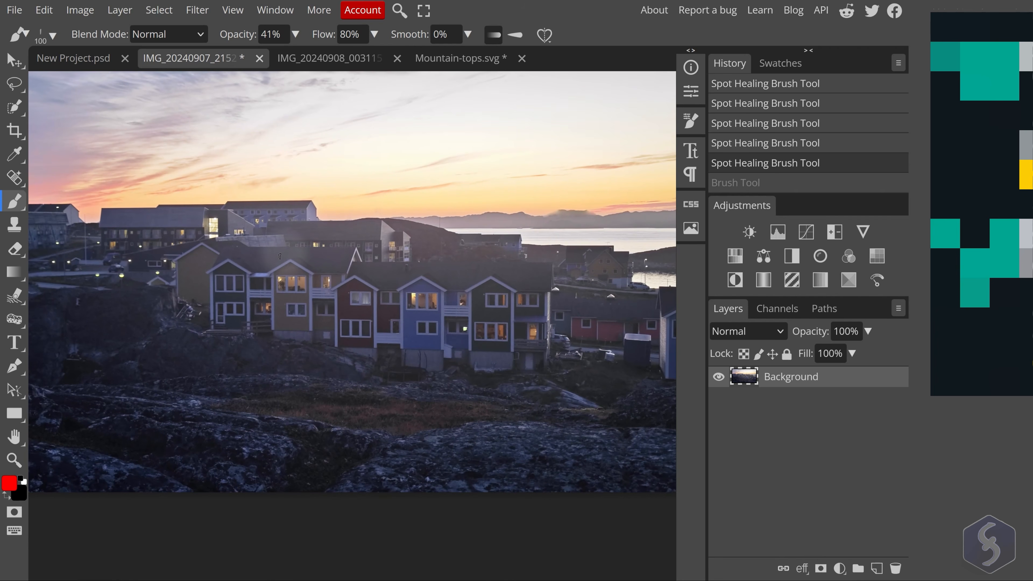
- Paint a red zigzag over the houses directly on the photo's Background layer, and toggle that layer's visibility to compare
mouse_move(287, 243)
left_mouse_down()
mouse_move(301, 272)
mouse_move(301, 319)
mouse_move(423, 415)
left_mouse_up()
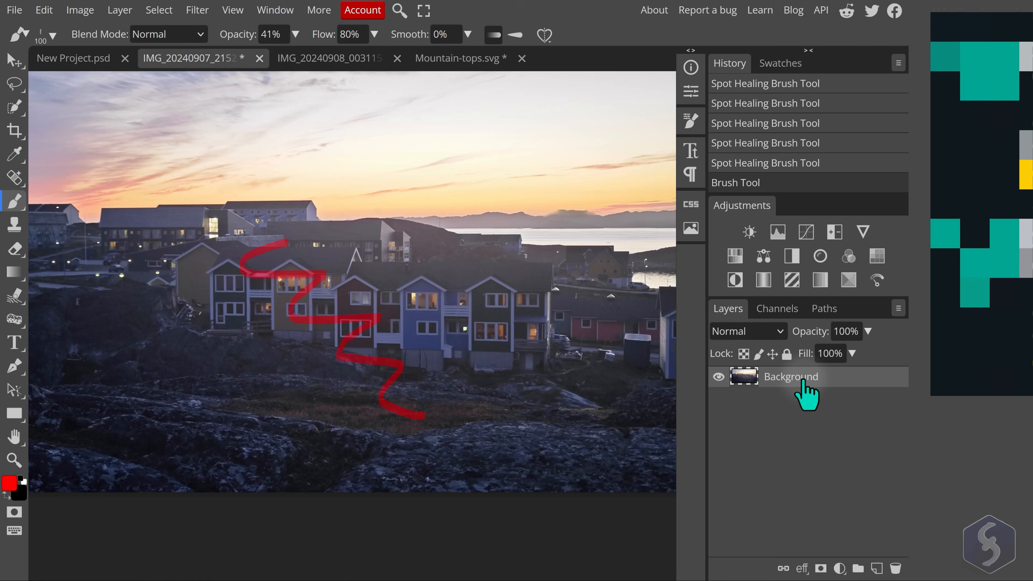
left_click(718, 376)
left_click(718, 376)
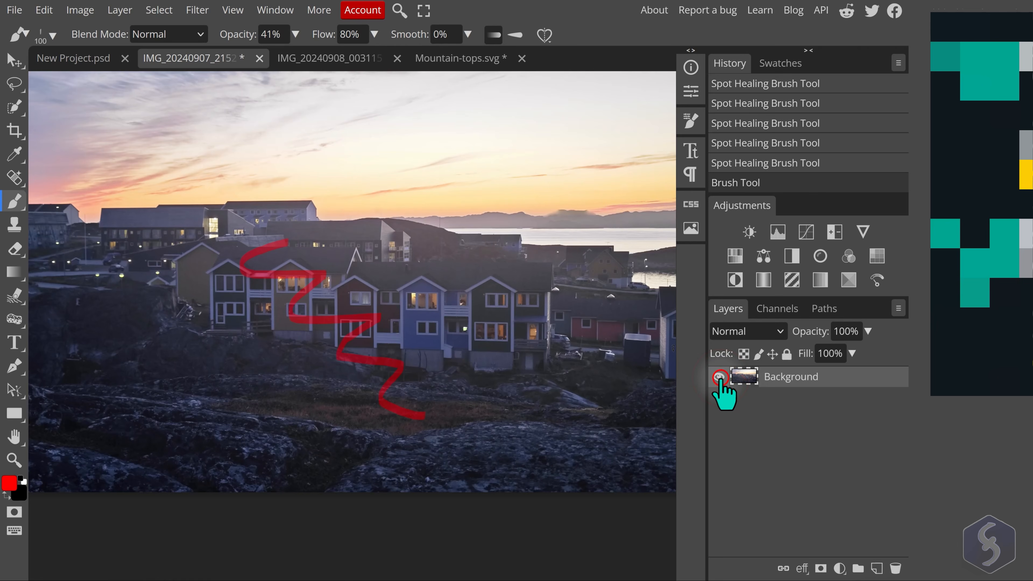
left_click(719, 376)
left_click(718, 377)
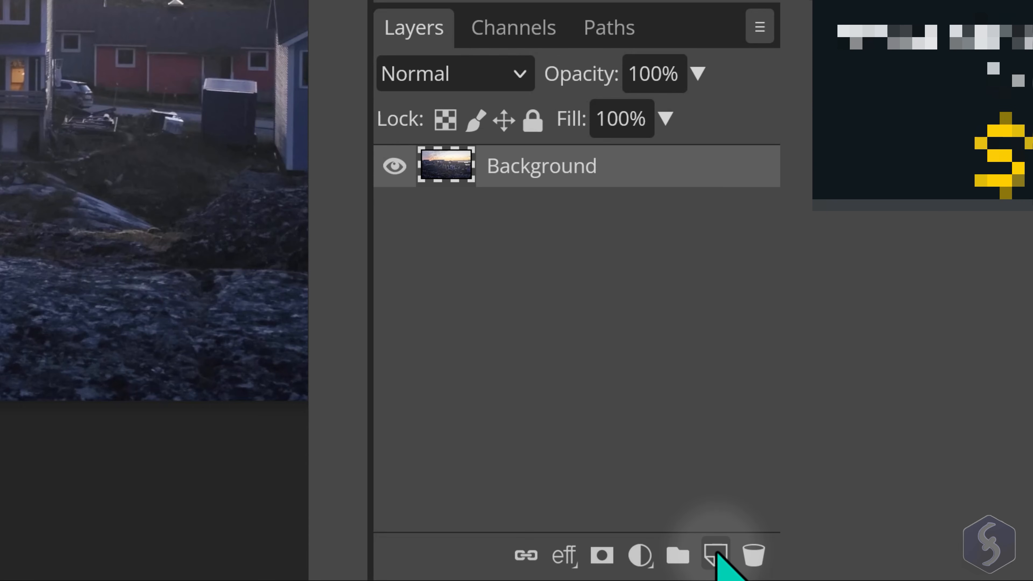
- Add a new empty layer above Background and paint a red zigzag on it across the houses
left_click(717, 554)
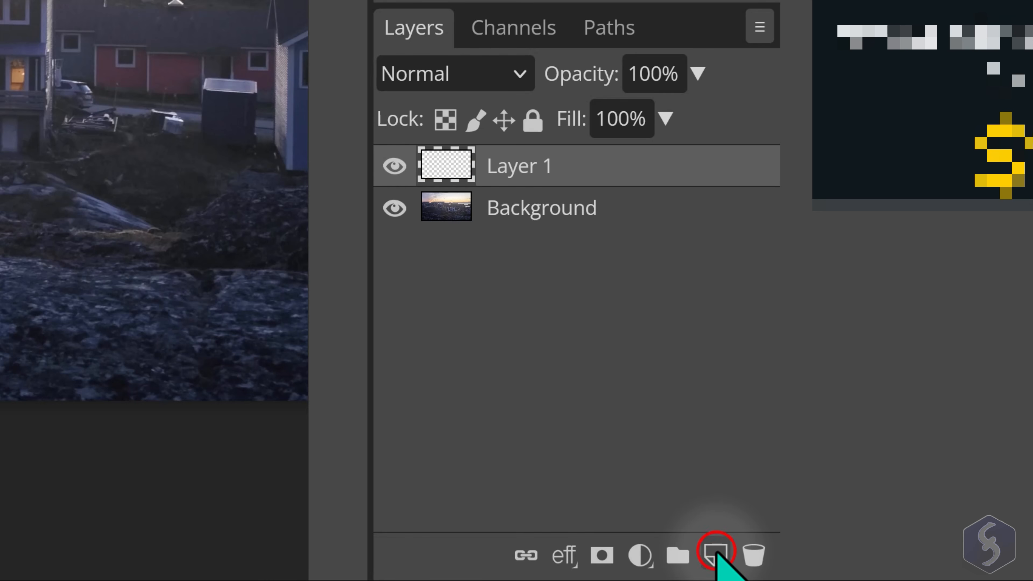
left_click(494, 204)
left_click(504, 165)
left_click(15, 202)
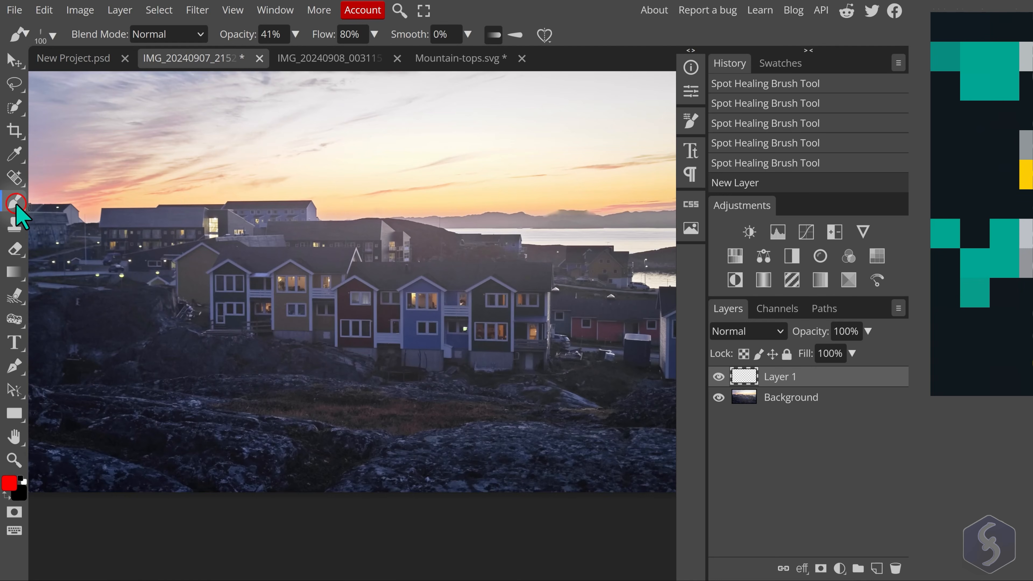
mouse_move(214, 235)
left_mouse_down()
mouse_move(243, 262)
mouse_move(202, 302)
mouse_move(395, 337)
mouse_move(435, 378)
mouse_move(496, 404)
left_mouse_up()
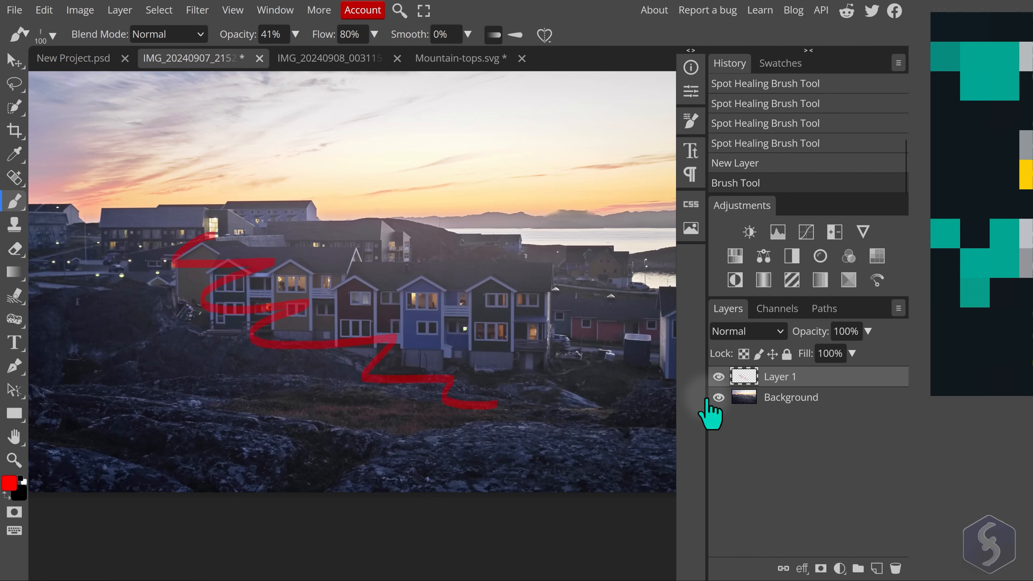
- Hide and show Layer 1 and the Background layer in turn to compare their contents
left_click(720, 377)
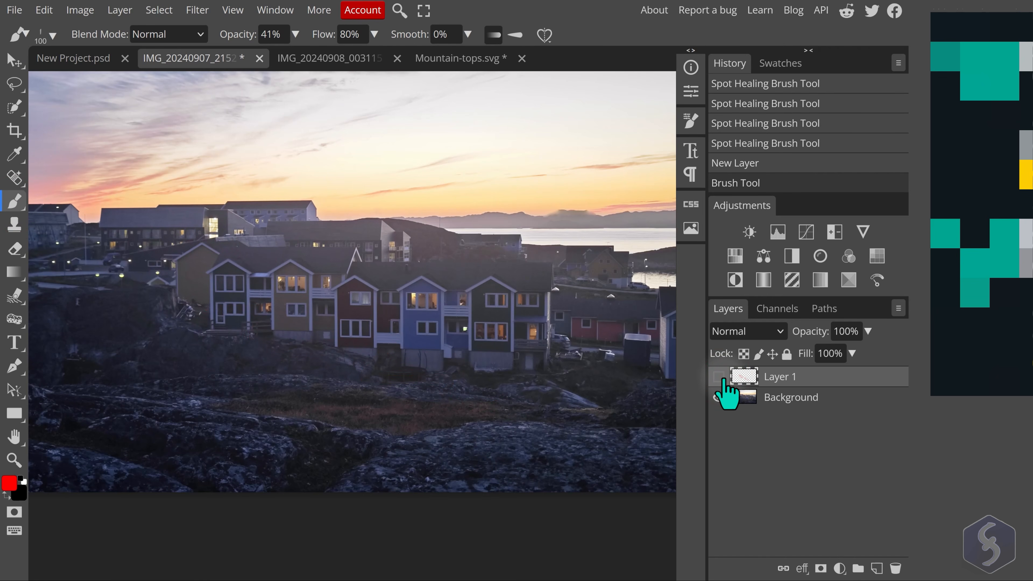
left_click(720, 377)
left_click(718, 397)
left_click(719, 397)
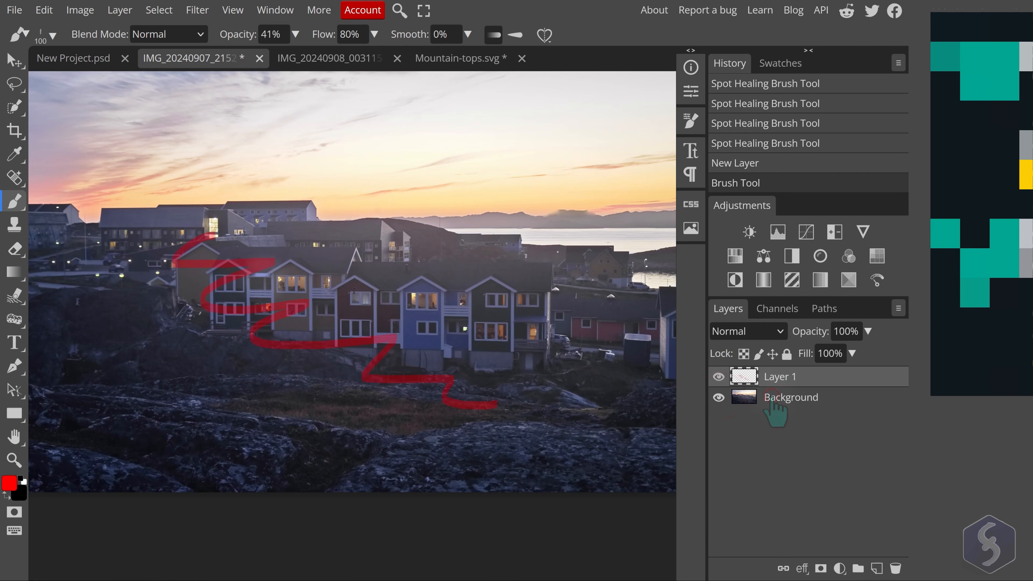
- Erase the middle part of the red zigzag on Layer 1 with the Eraser Tool
right_click(15, 249)
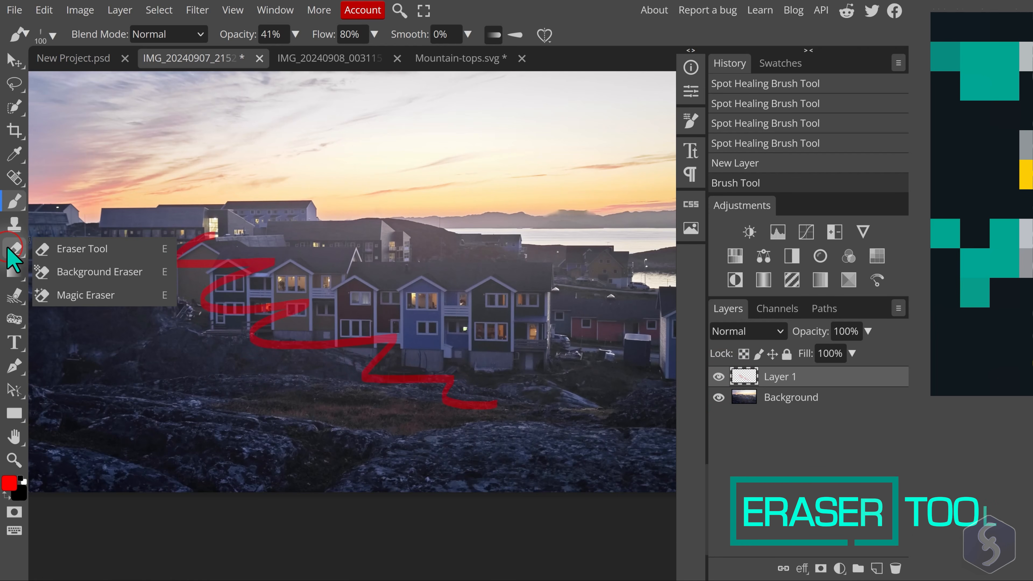
left_click(67, 246)
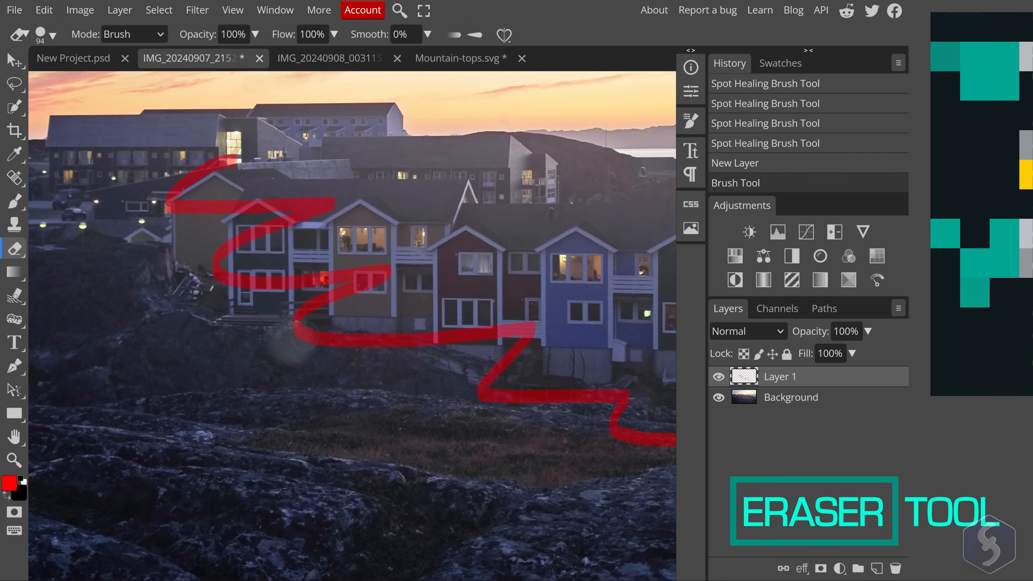
mouse_move(297, 343)
left_mouse_down()
mouse_move(539, 323)
mouse_move(477, 381)
mouse_move(507, 394)
left_mouse_up()
- Erase a zigzag through the rocks on the Background layer, and toggle that layer's visibility to compare
left_click(780, 401)
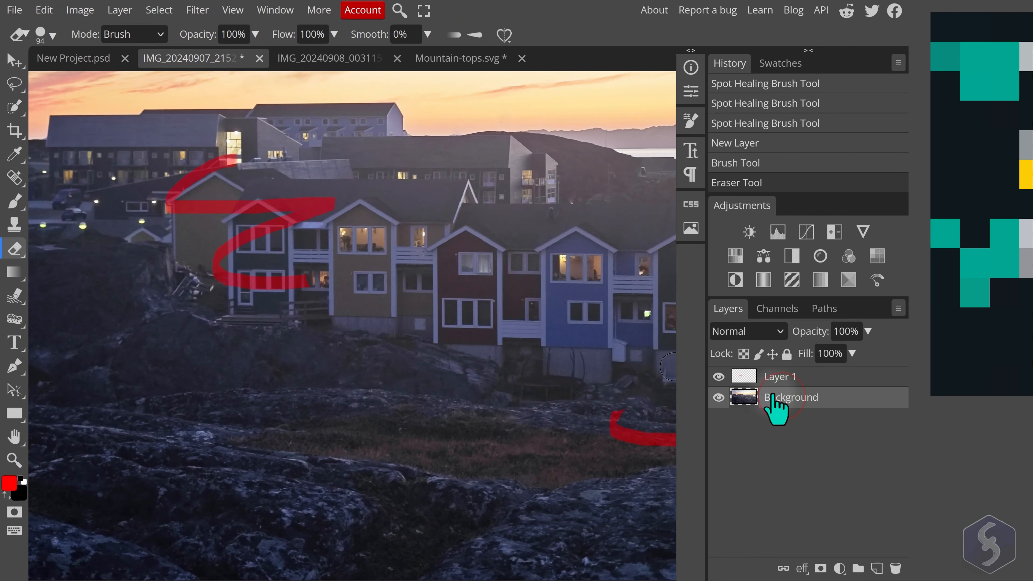
mouse_move(196, 370)
left_mouse_down()
mouse_move(265, 355)
mouse_move(256, 388)
mouse_move(309, 406)
mouse_move(406, 394)
mouse_move(376, 441)
mouse_move(489, 419)
mouse_move(483, 448)
mouse_move(545, 464)
left_mouse_up()
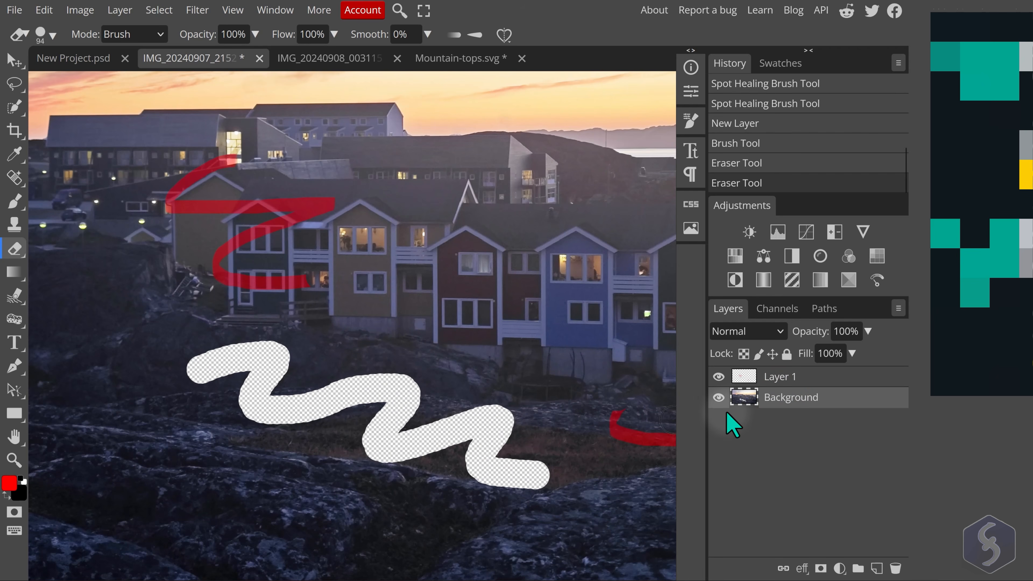
left_click(718, 398)
left_click(718, 398)
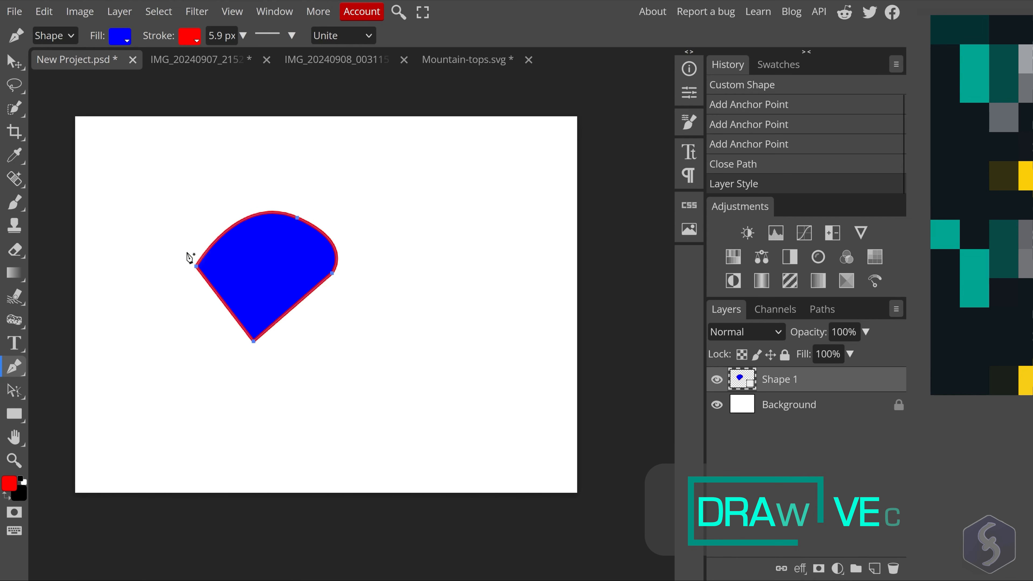
- Examine the edges of the blue vector shape at several zoom levels
scroll(191, 276, "up", 2)
scroll(193, 276, "down", 1)
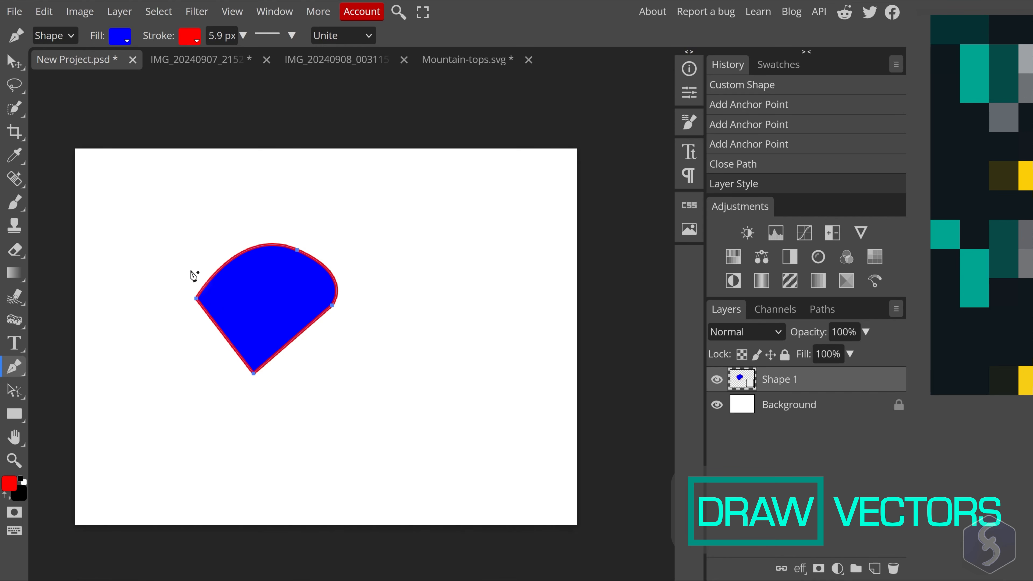
scroll(203, 280, "up", 2)
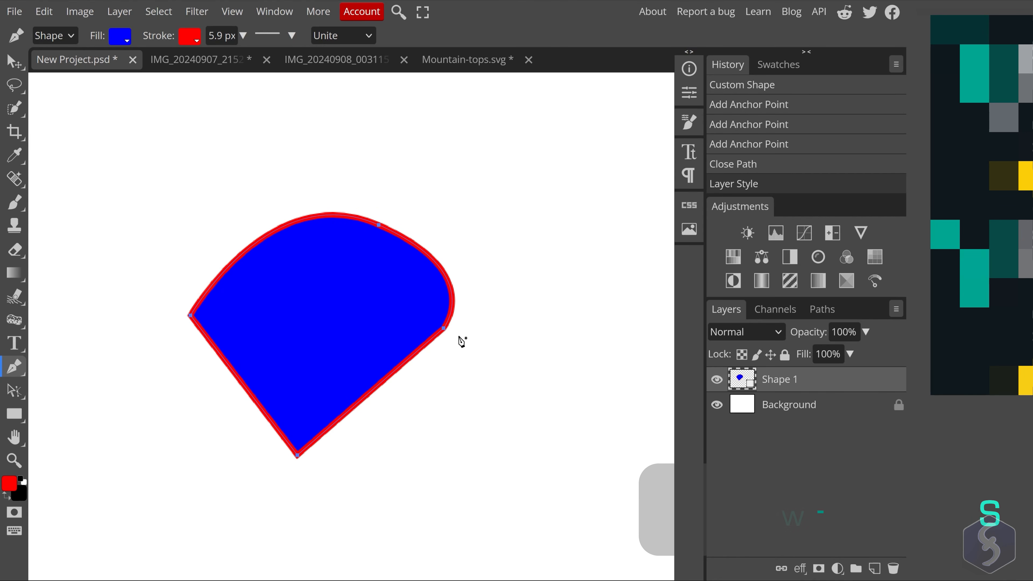
scroll(456, 325, "up", 6)
scroll(454, 322, "down", 7)
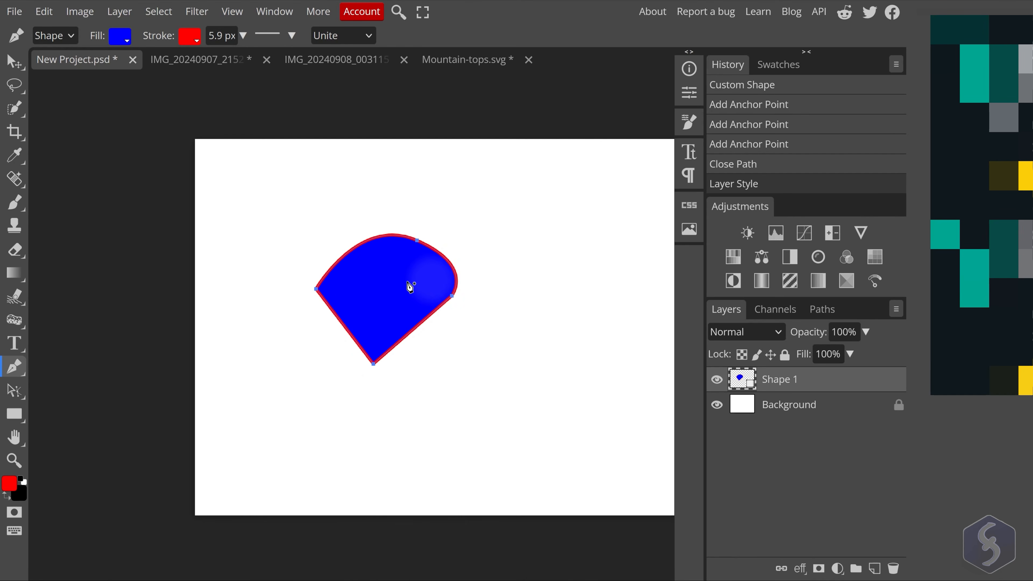
scroll(410, 287, "up", 3)
scroll(403, 283, "down", 3)
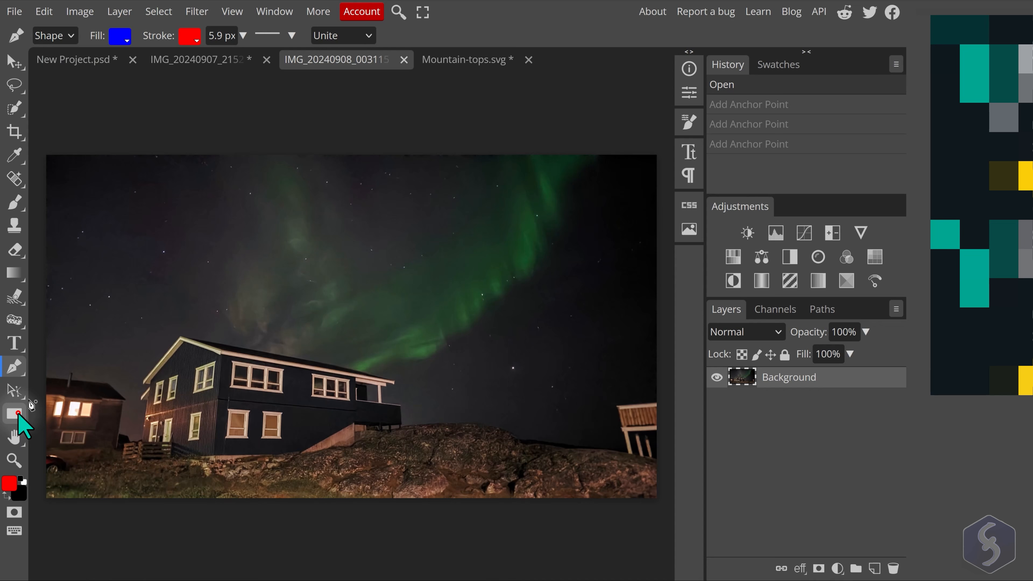
- Draw a blue rectangle with a red 5.9 px stroke in the upper-left sky, and toggle its layer's visibility
left_click(17, 415)
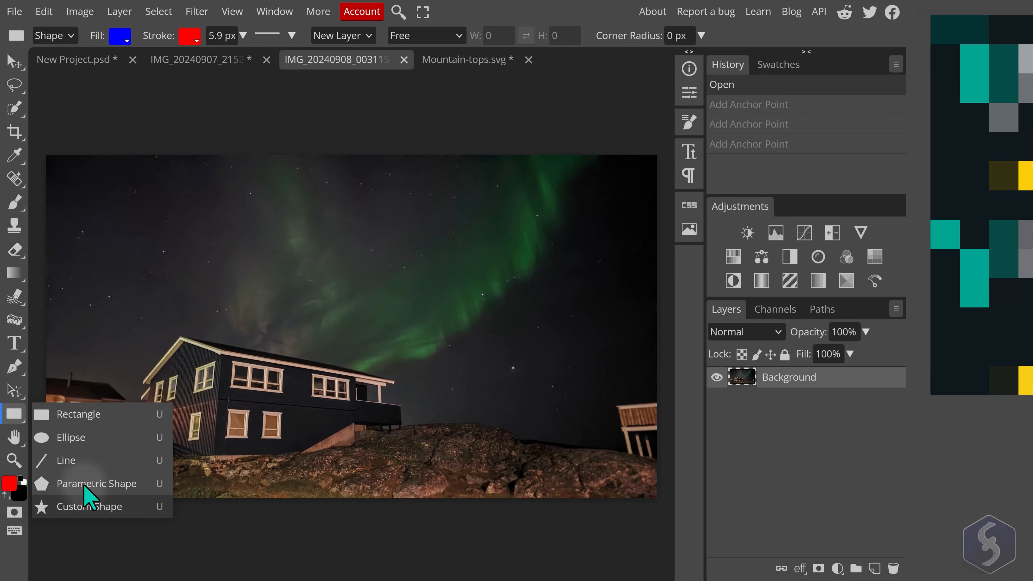
left_click(93, 414)
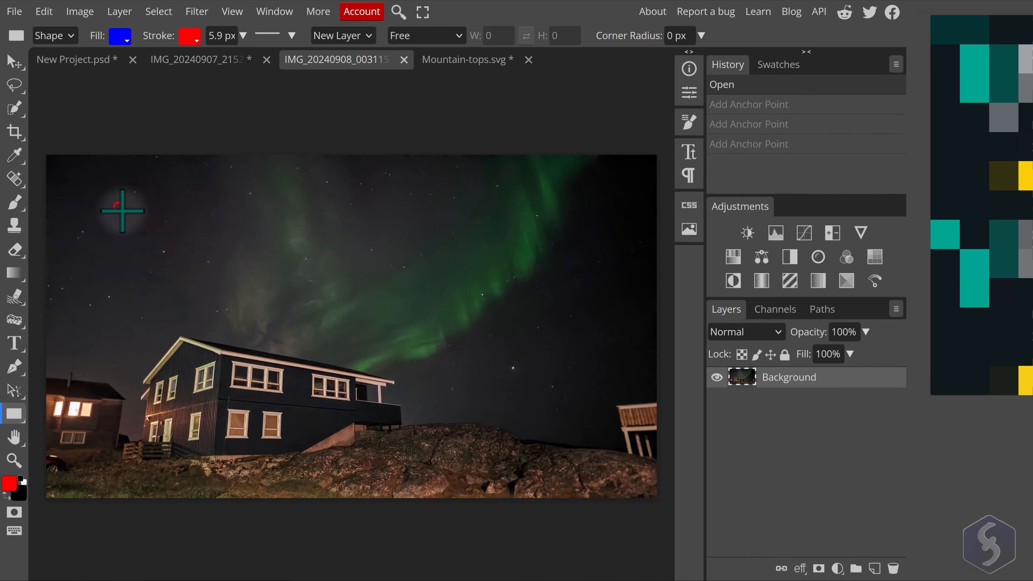
left_click_drag(119, 207, 235, 281)
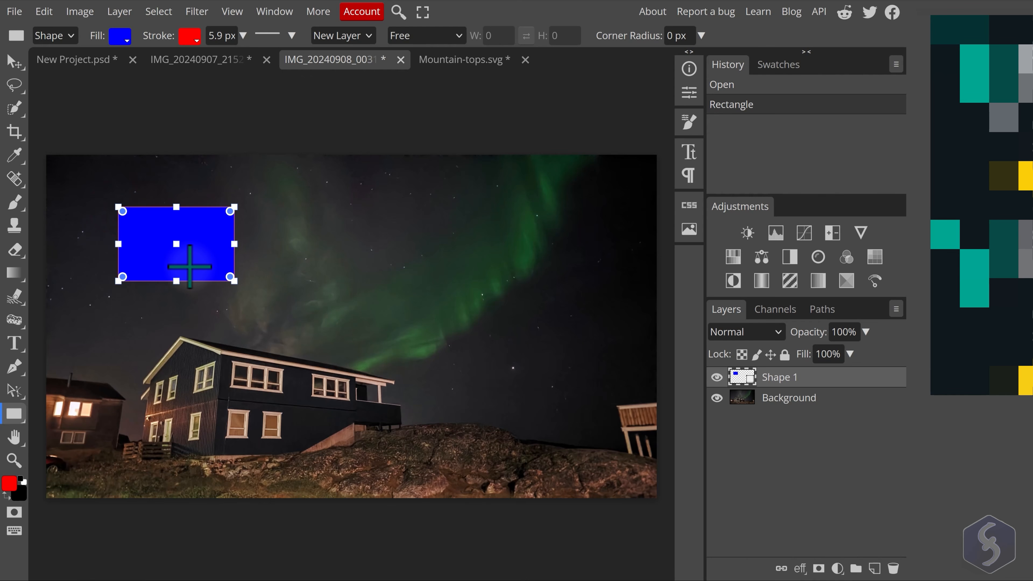
left_click(717, 377)
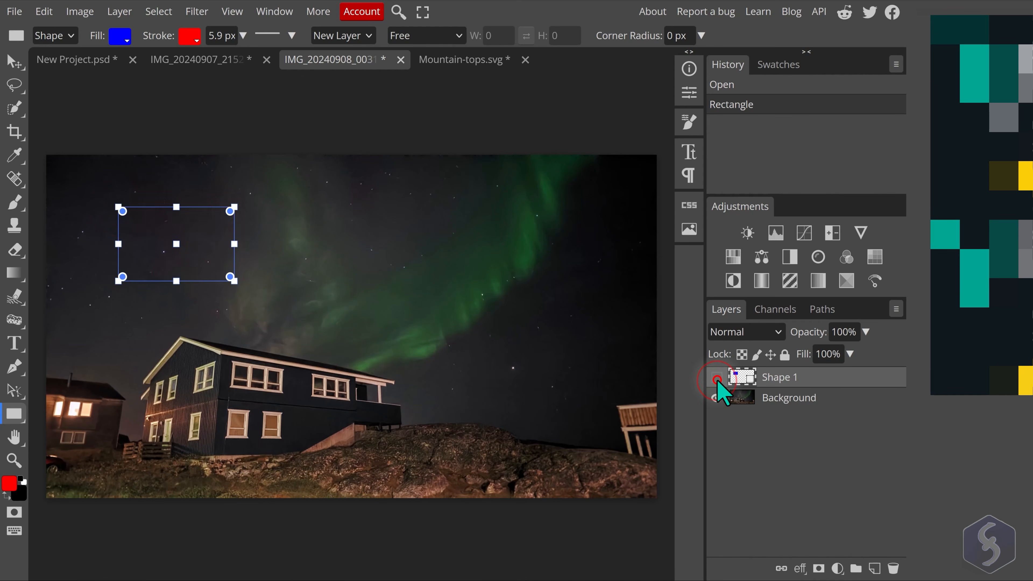
left_click(717, 377)
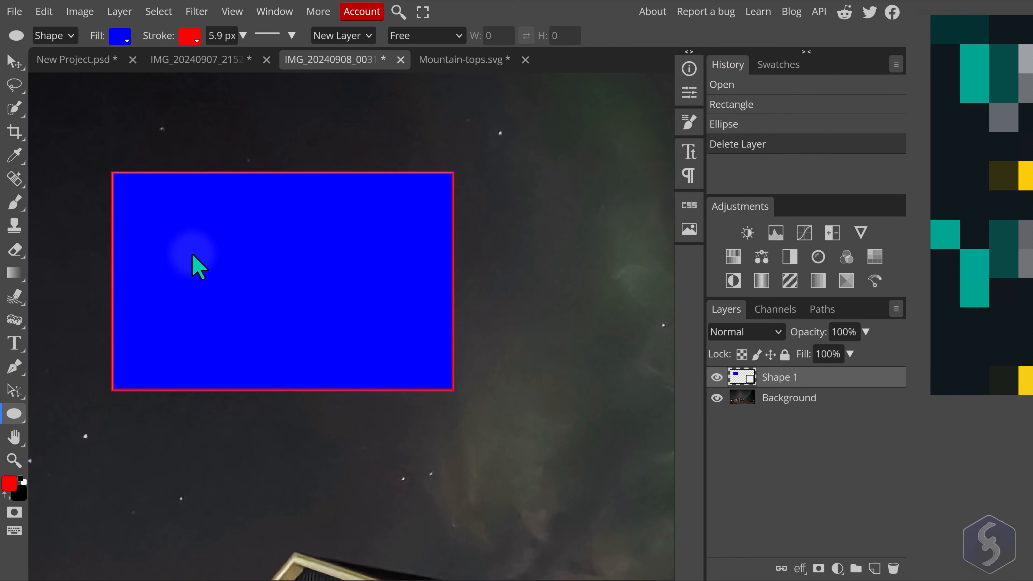
- Change the blue rectangle's stroke to yellow and give it a 4 2 dash pattern
left_click(192, 37)
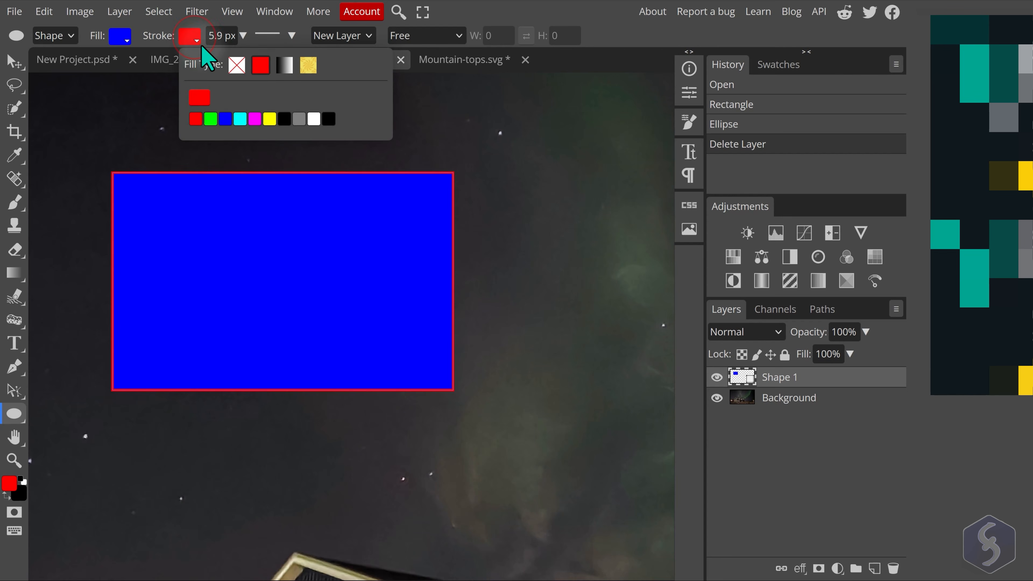
left_click(269, 119)
left_click(291, 36)
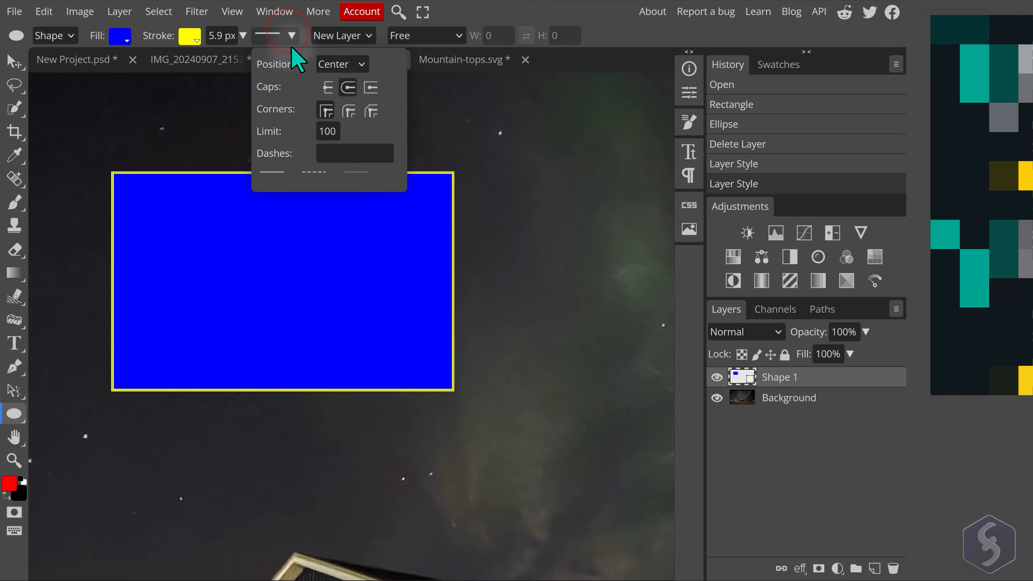
left_click(317, 171)
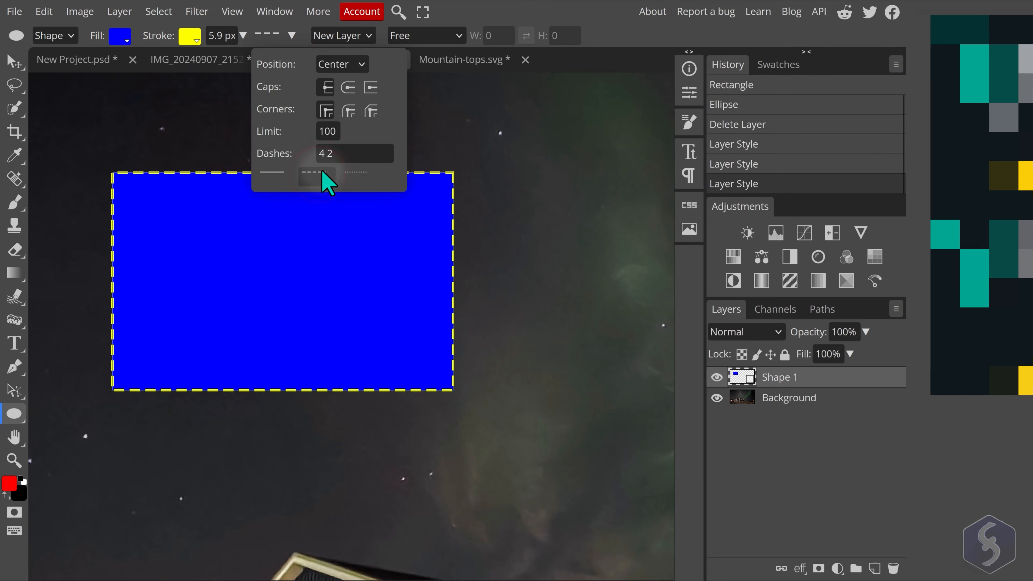
left_click(692, 101)
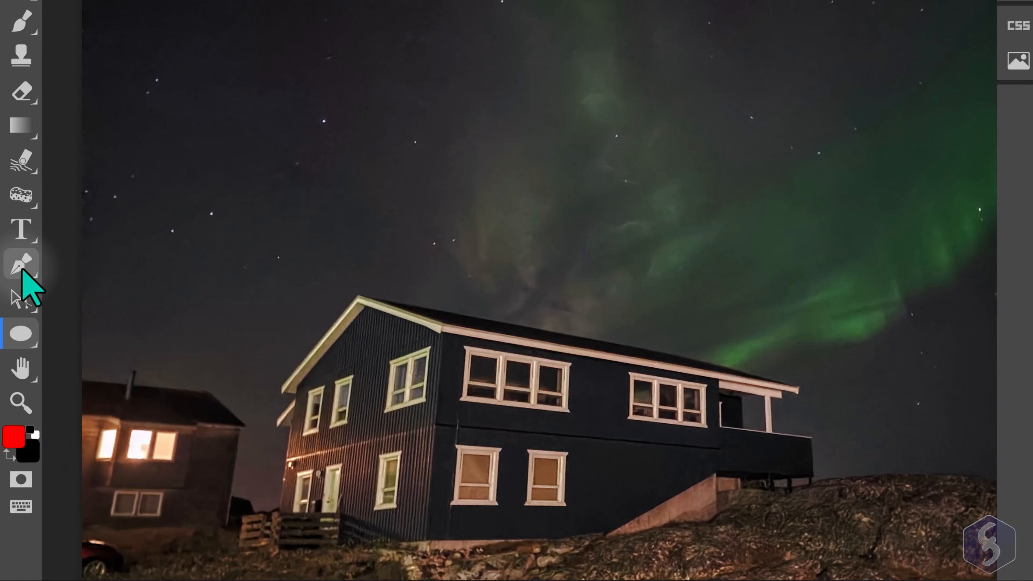
- Draw a closed heart shape in the sky above the house with the Pen tool, curving its two upper lobes
left_click(22, 271)
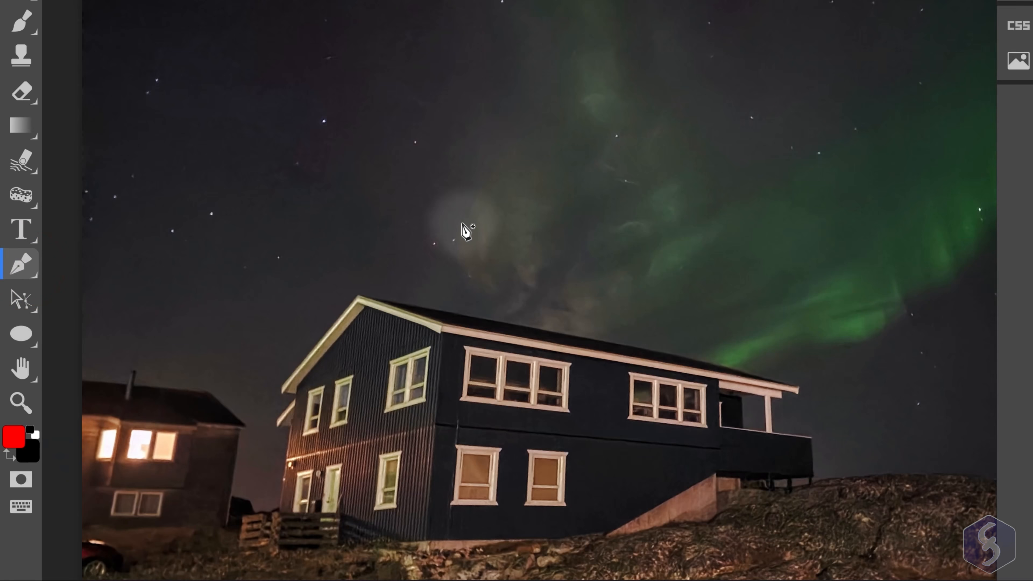
left_click(462, 225)
left_click_drag(418, 82, 447, 67)
left_click(472, 131)
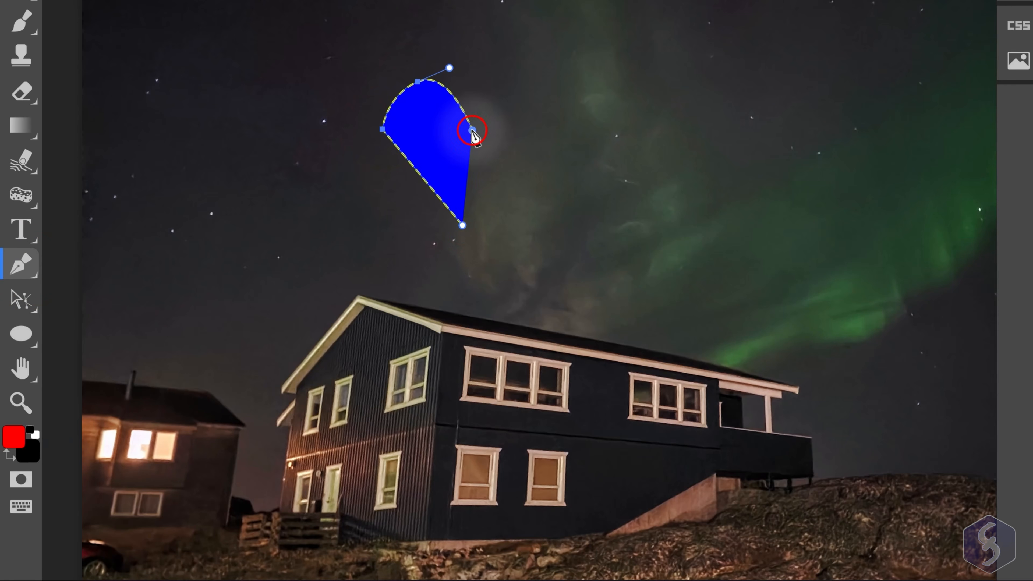
left_click_drag(514, 78, 526, 78)
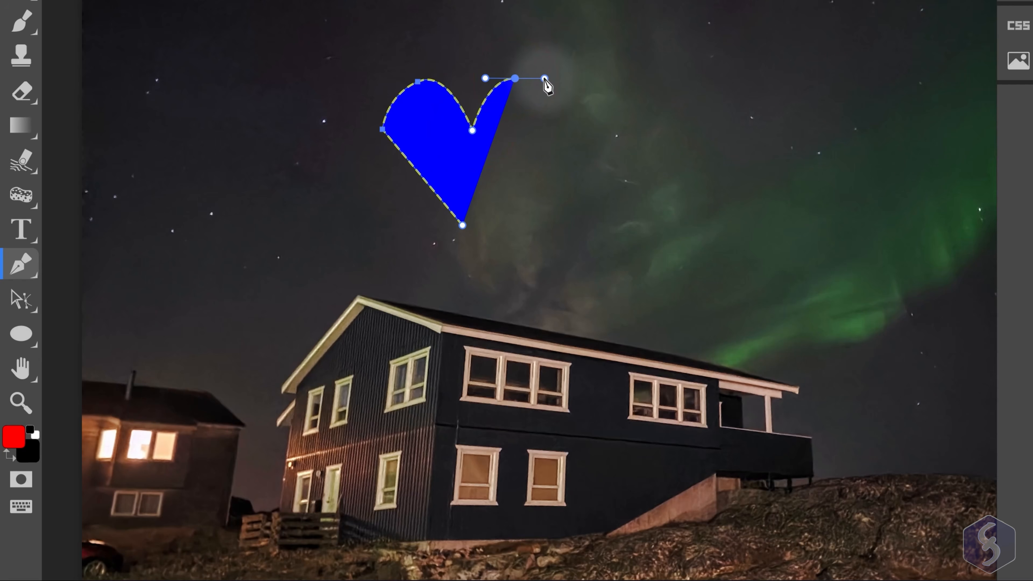
left_click(550, 130)
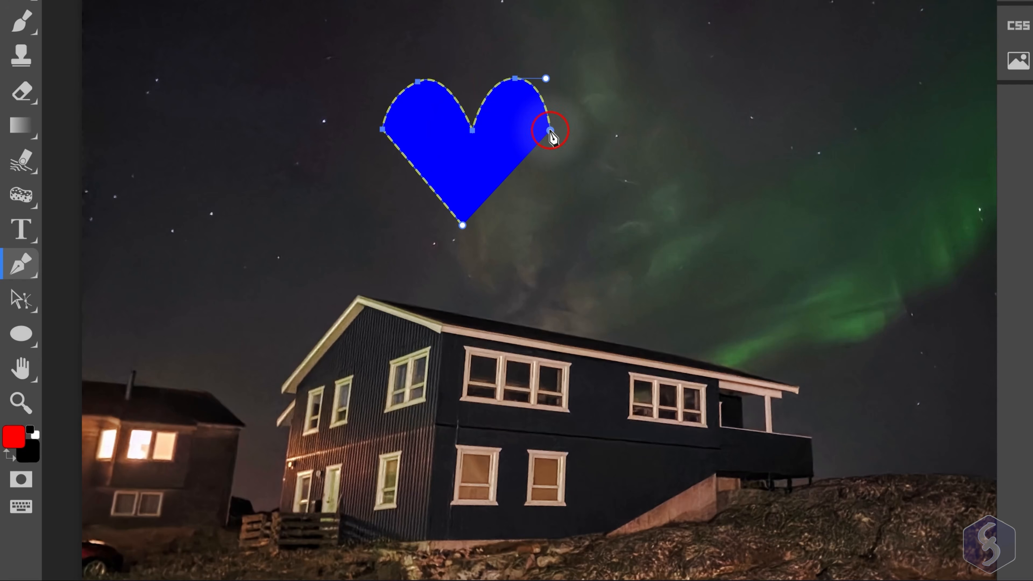
left_click(463, 226)
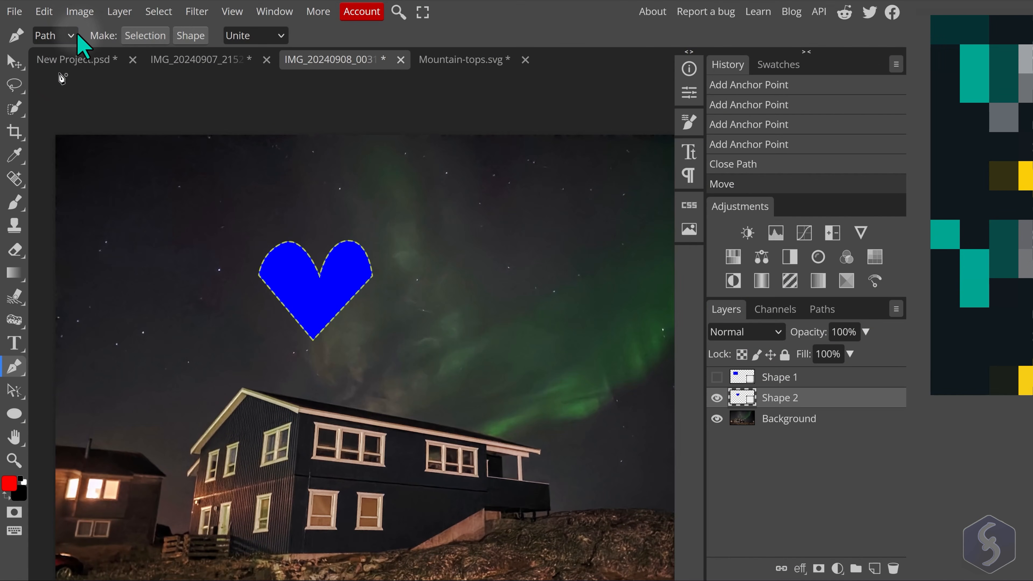
- Switch the Pen tool to Shape mode and set the heart's fill to red
left_click(61, 58)
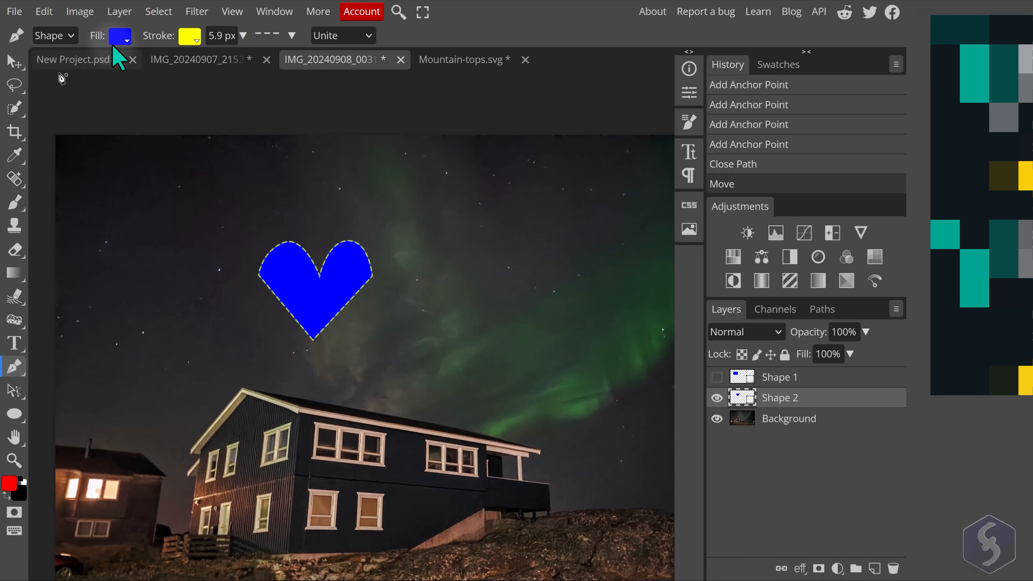
left_click(122, 37)
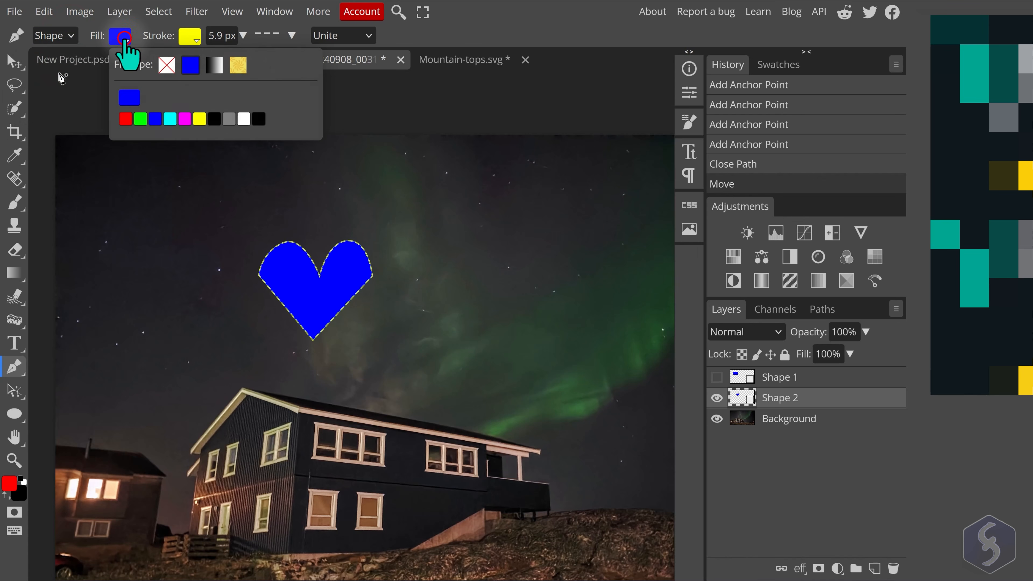
left_click(126, 119)
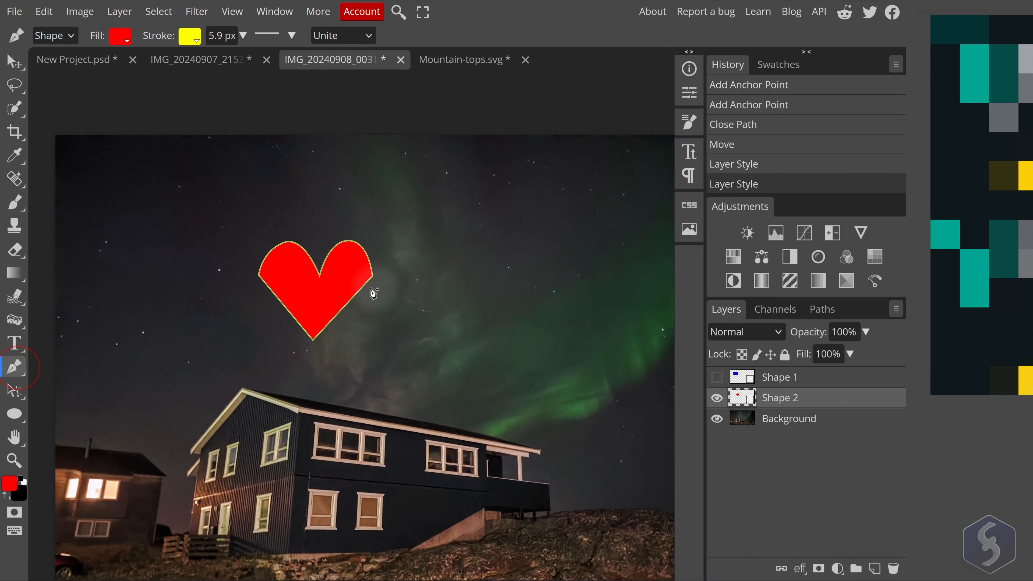
- Reshape the heart by moving its bottom tip slightly down and its right anchor point inward, undoing any accidental anchor deletion
scroll(325, 332, "up", 3)
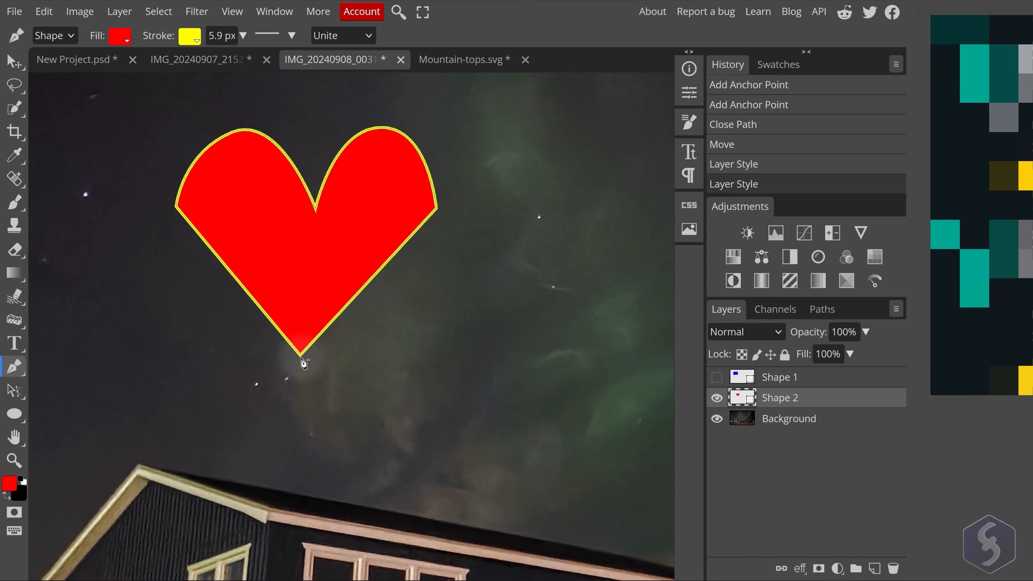
left_click(301, 357)
key("ctrl+z")
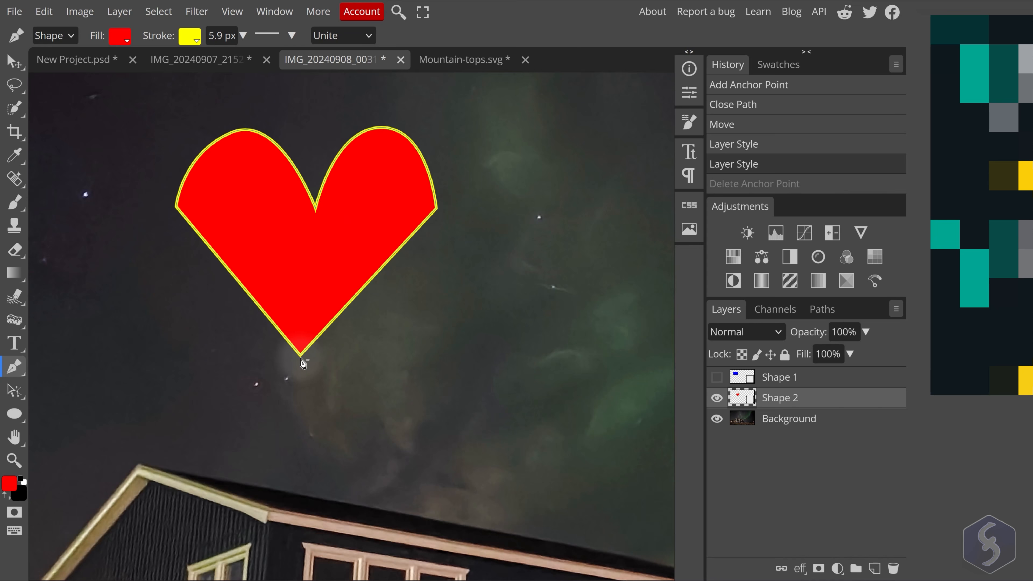
mouse_move(300, 356)
left_mouse_down()
mouse_move(291, 372)
mouse_move(309, 368)
mouse_move(296, 365)
left_mouse_up()
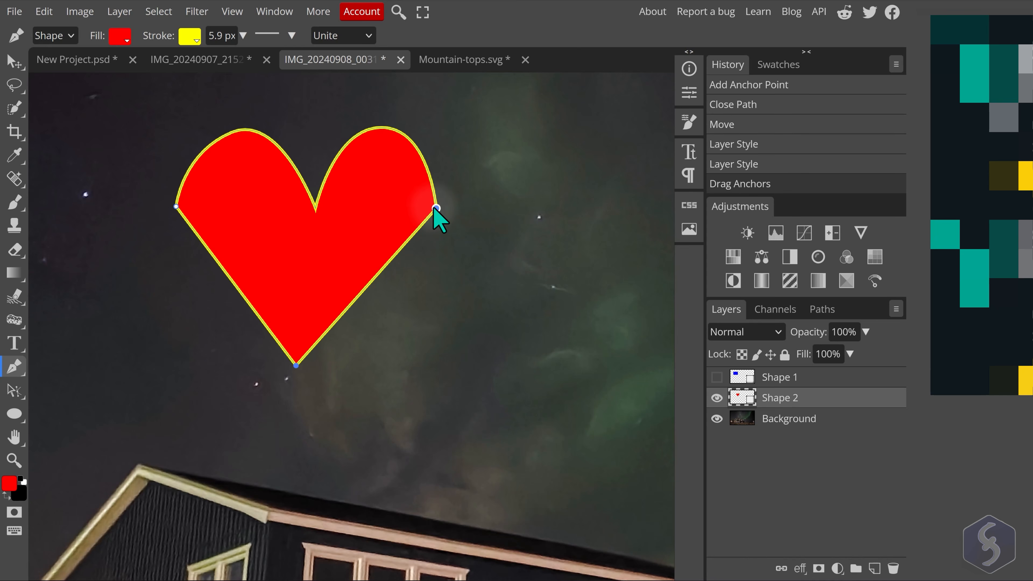
left_click_drag(435, 209, 410, 249)
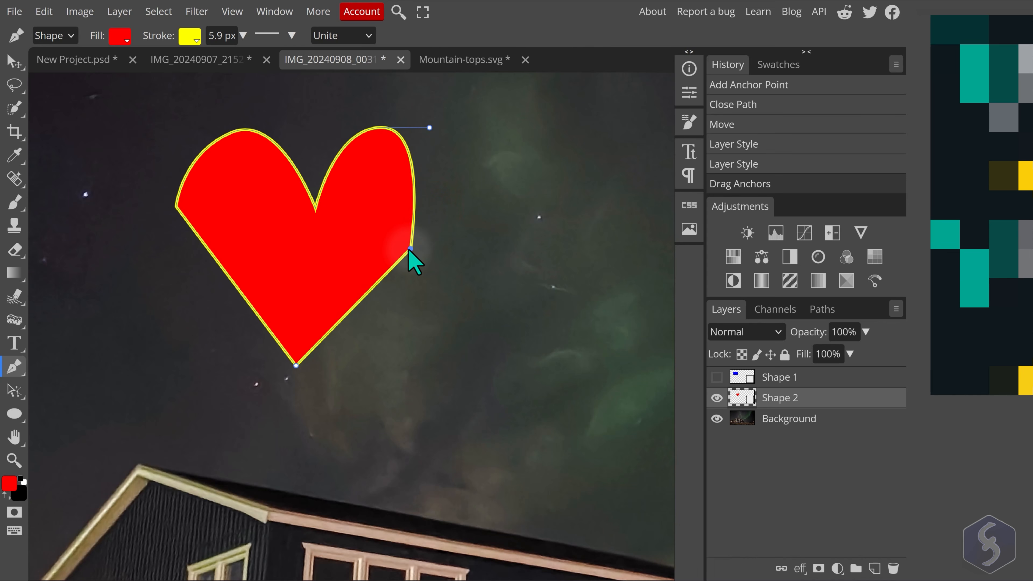
left_click_drag(409, 250, 368, 249)
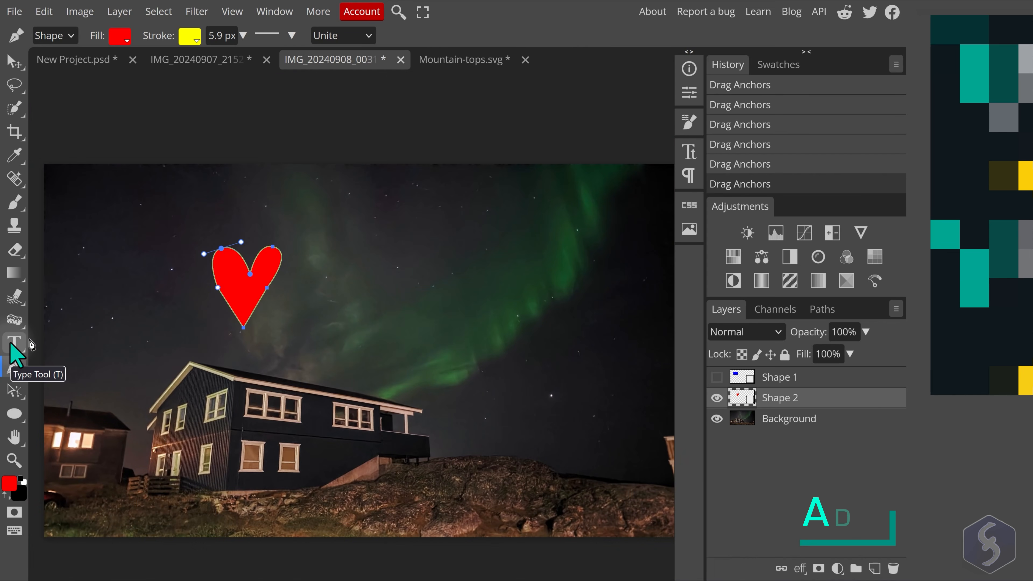
- Add a horizontal text box about 1243 by 694 px beside the heart containing "Wonderful experience!!"
right_click(12, 343)
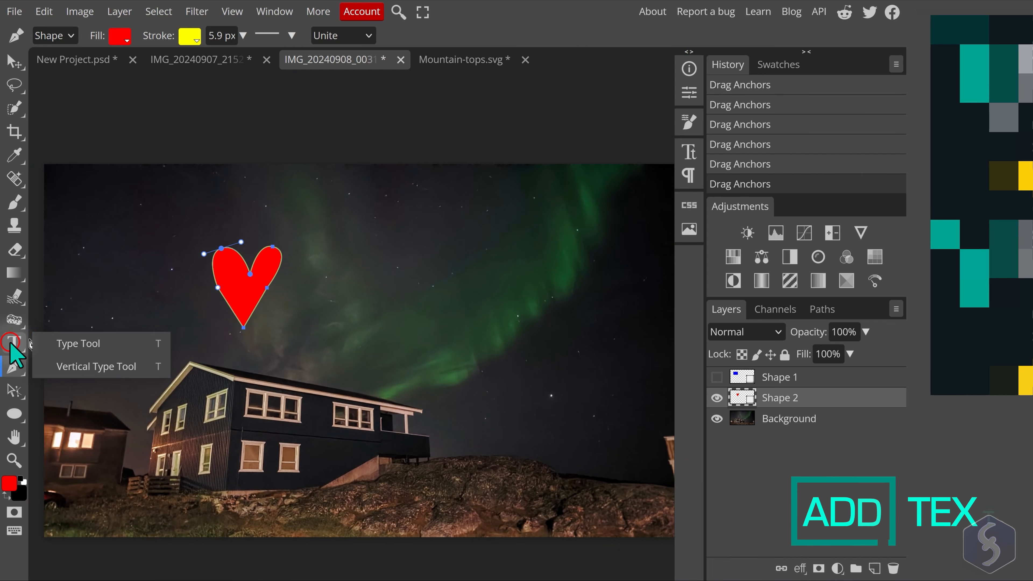
left_click(42, 343)
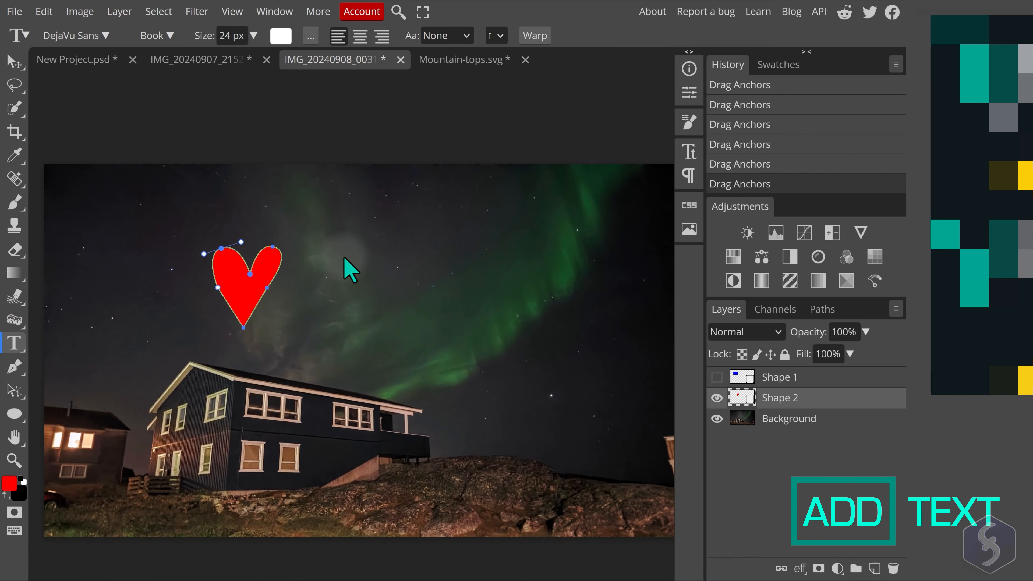
left_click_drag(337, 247, 539, 360)
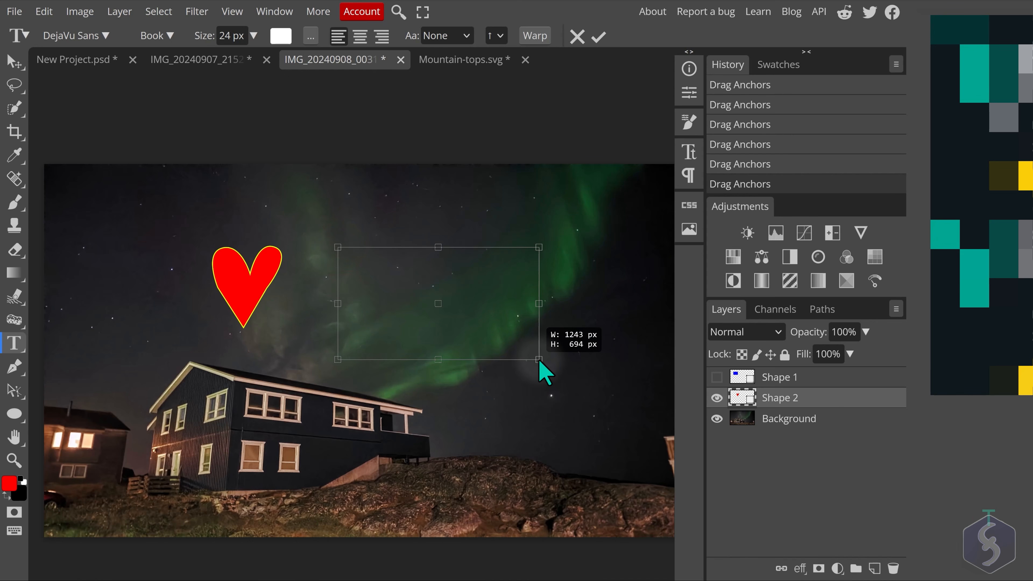
type("Wonderful")
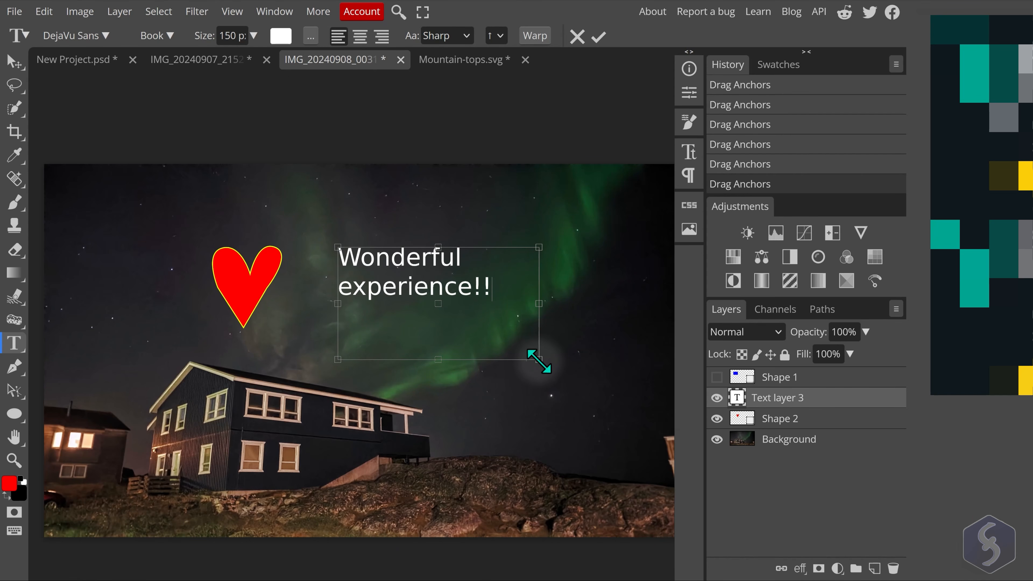
- Adjust the text box's size, and format all of its text in the Dehuti font with a red colour
left_click_drag(539, 361, 362, 244)
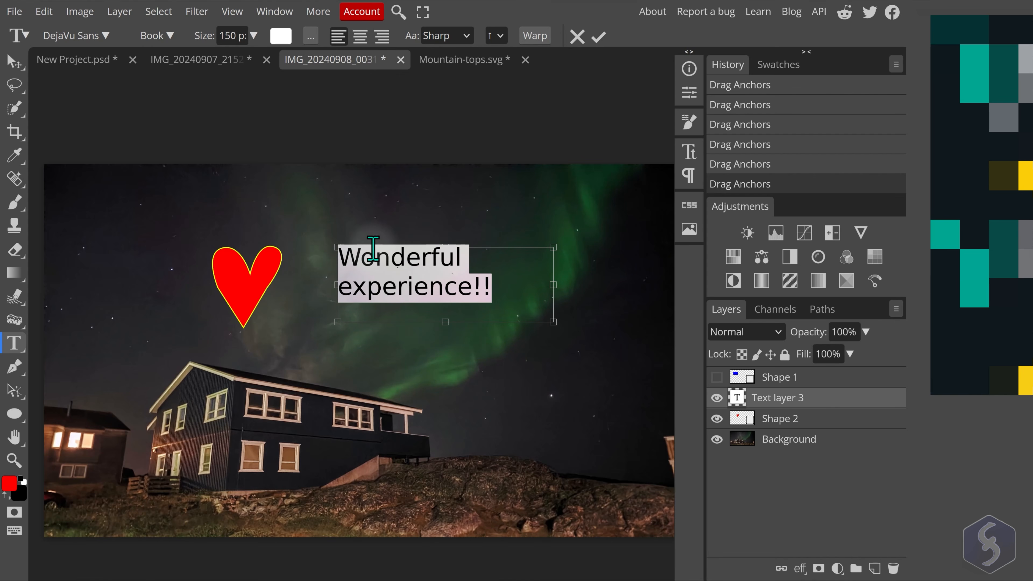
left_click(105, 37)
left_click(82, 192)
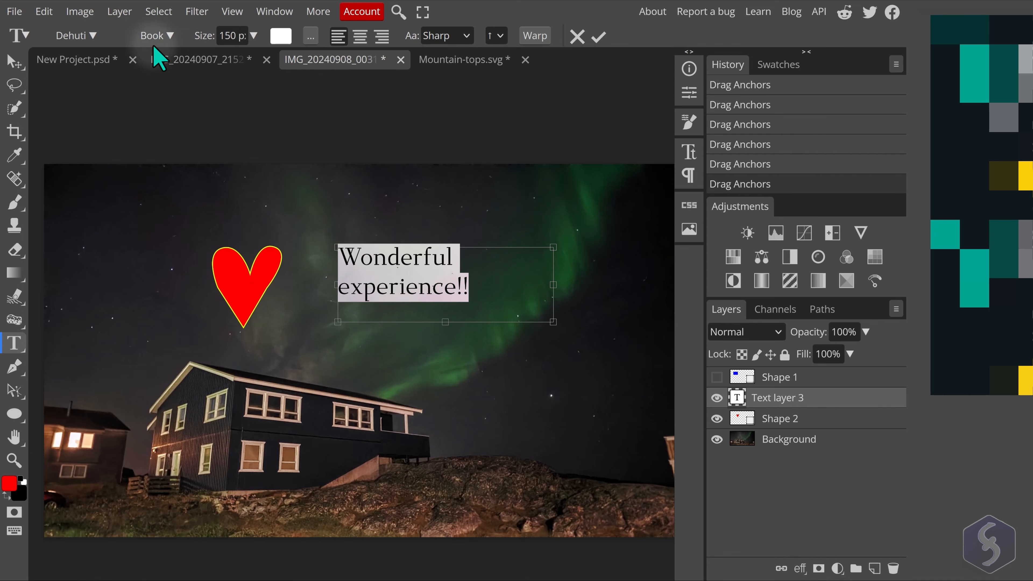
left_click(162, 36)
left_click_drag(269, 169, 310, 144)
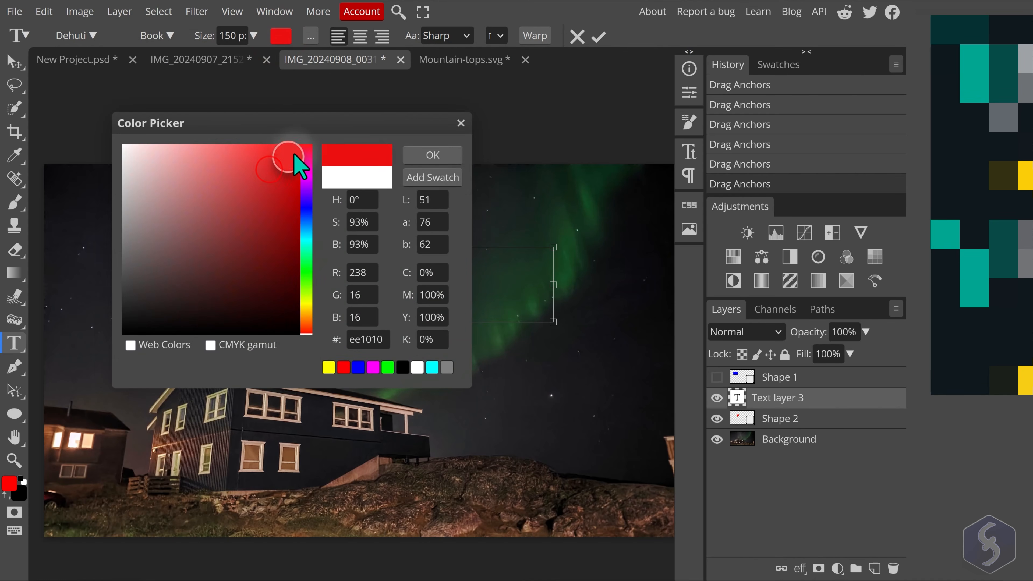
left_click(450, 155)
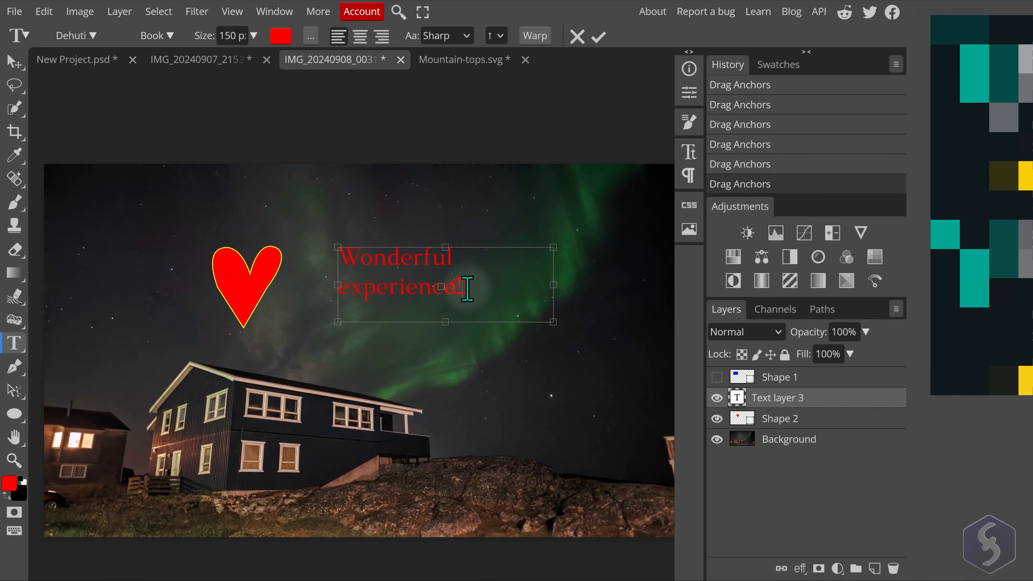
- Review the character and paragraph settings for the "Wonderful experience!!" text, and commit the text layer
left_click(690, 154)
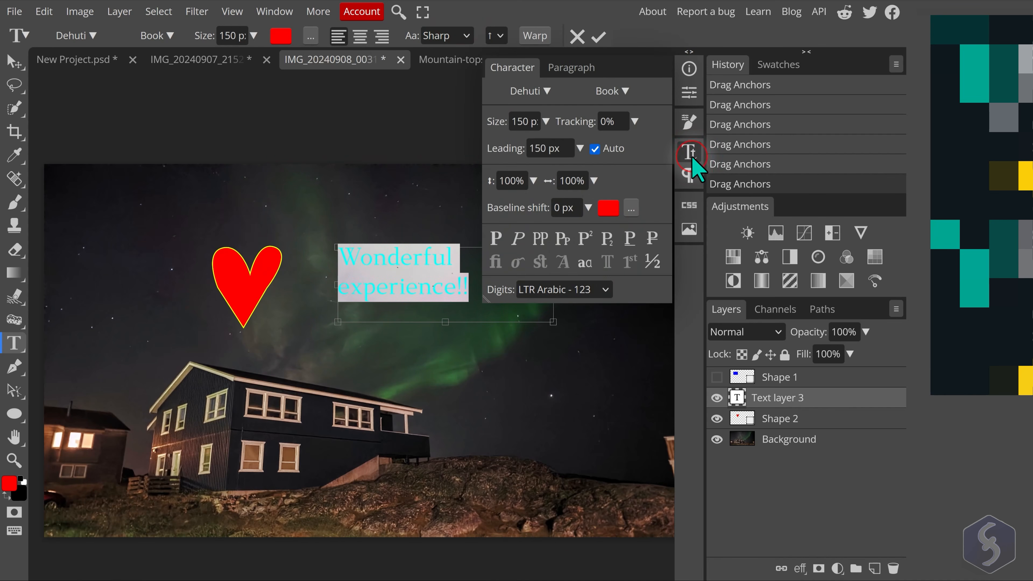
left_click(495, 239)
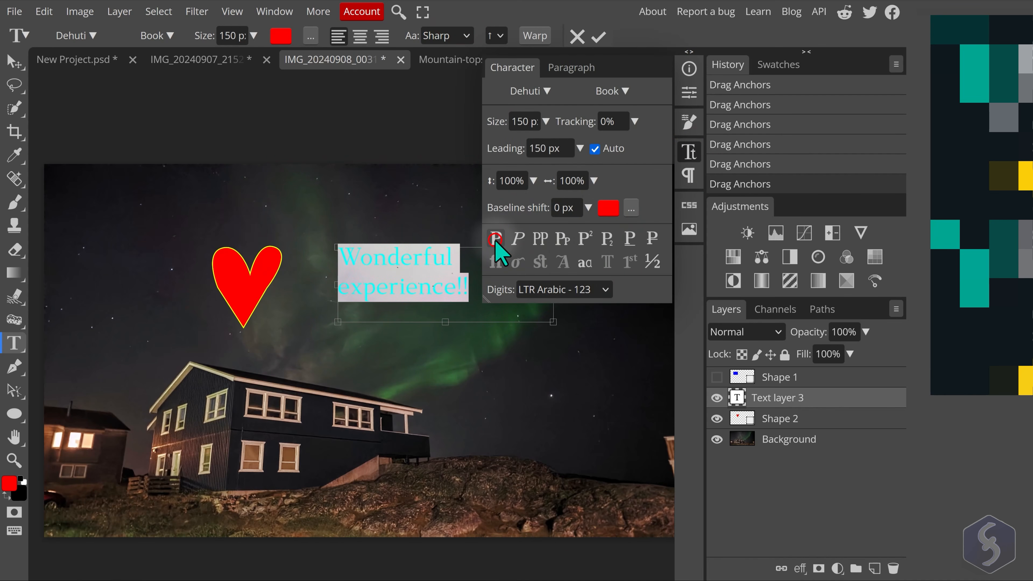
left_click(685, 176)
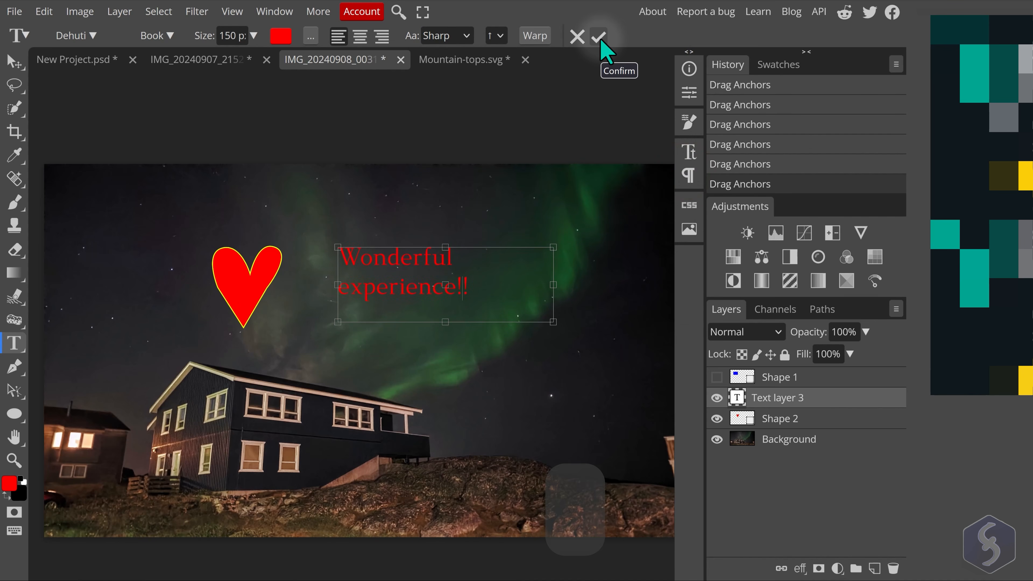
left_click(601, 39)
- Try to smudge the "Wonderful experience!!" text layer and the heart's Shape 2 layer with the Smudge Tool
scroll(414, 274, "up", 3)
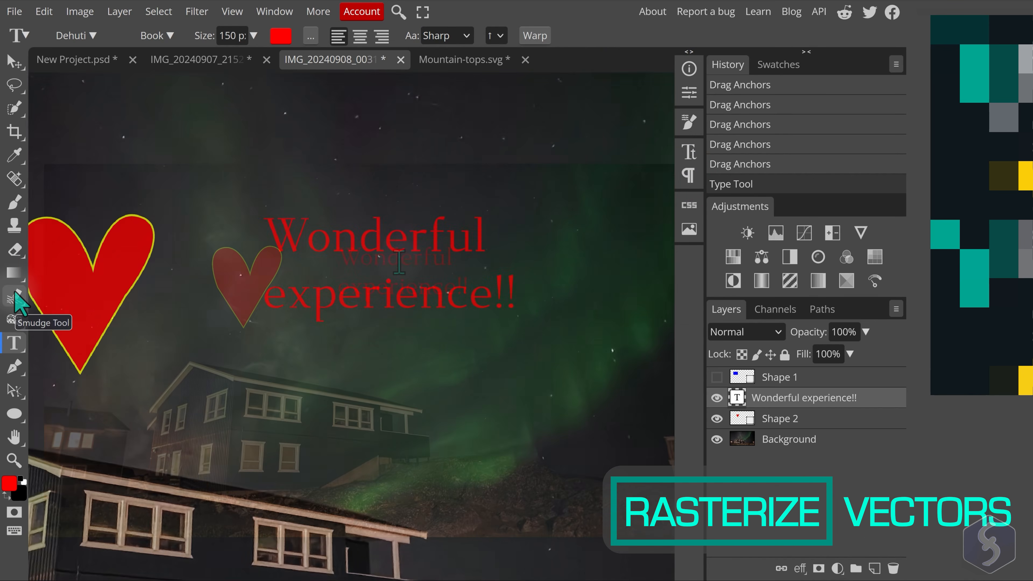
right_click(16, 296)
left_click(67, 340)
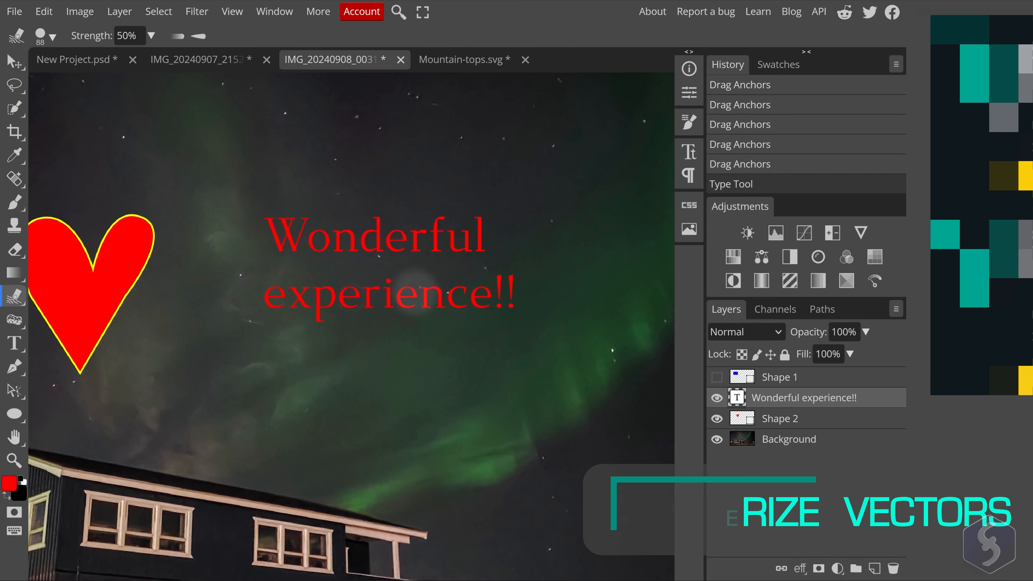
left_click(445, 226)
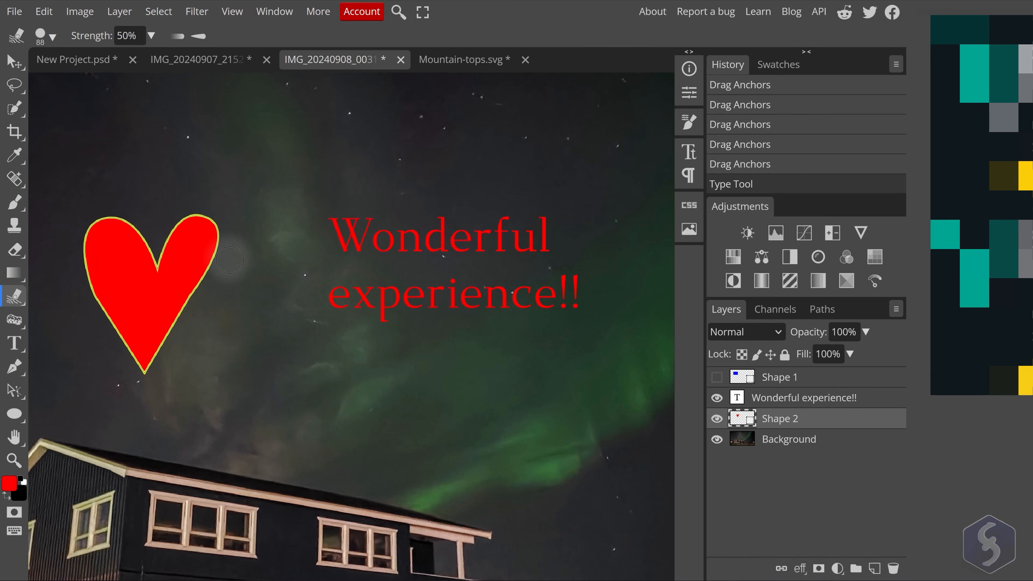
left_click(226, 257)
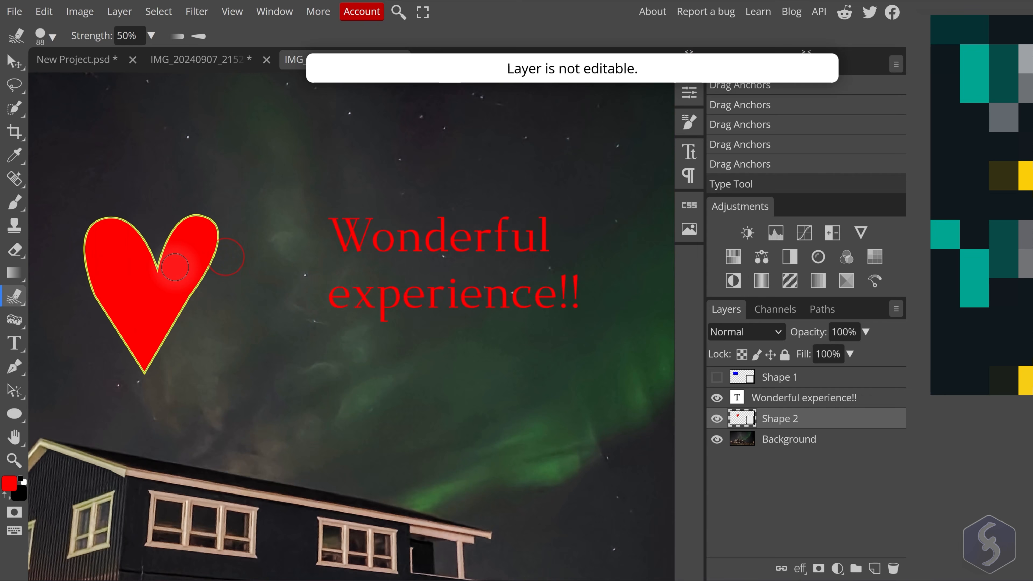
- Rasterize the "Wonderful experience!!" text layer and smudge the letters at the ends of both lines
left_click(801, 398)
right_click(804, 401)
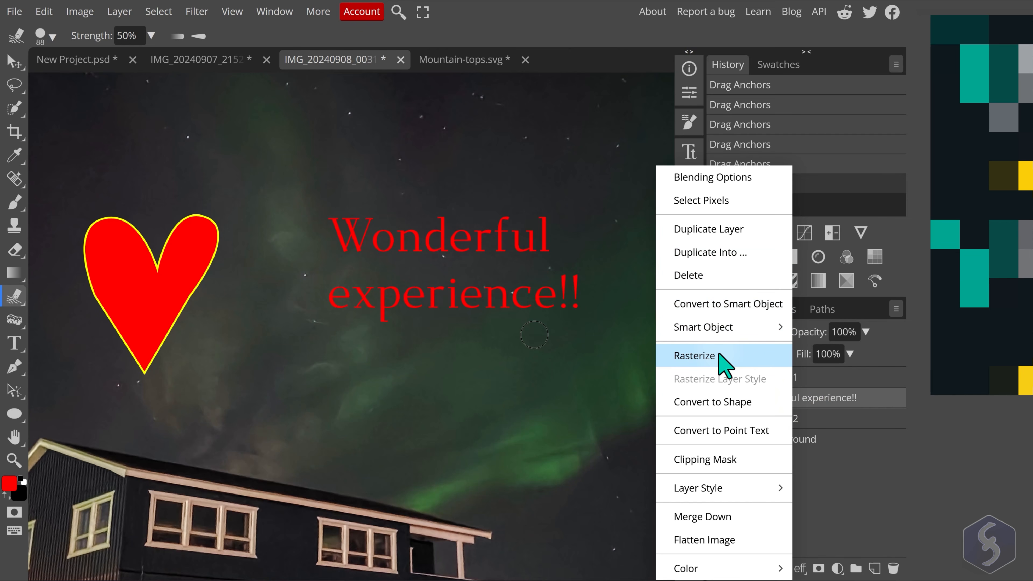
left_click(741, 362)
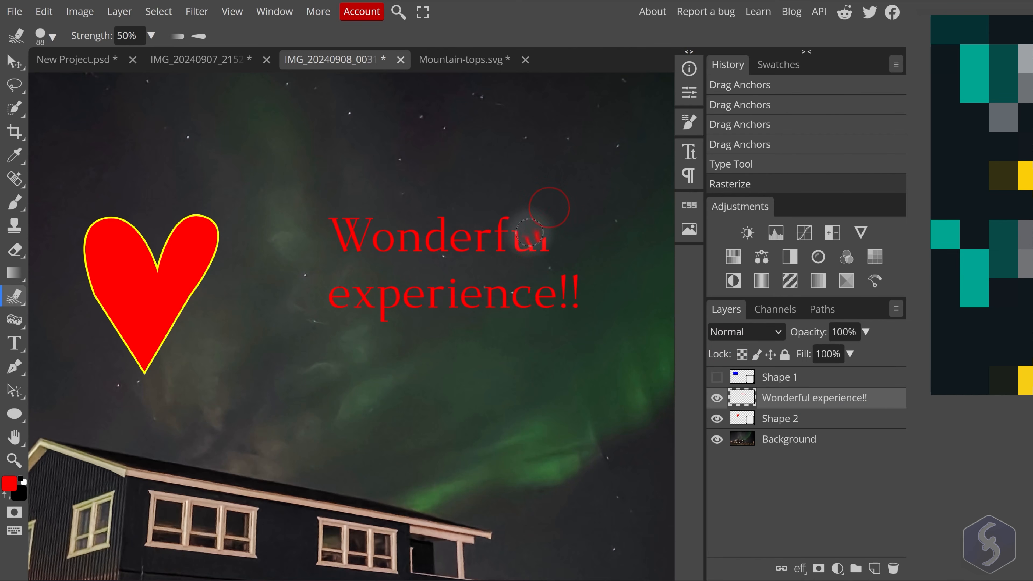
left_click_drag(529, 233, 592, 261)
mouse_move(520, 249)
left_mouse_down()
mouse_move(530, 287)
mouse_move(565, 302)
left_mouse_up()
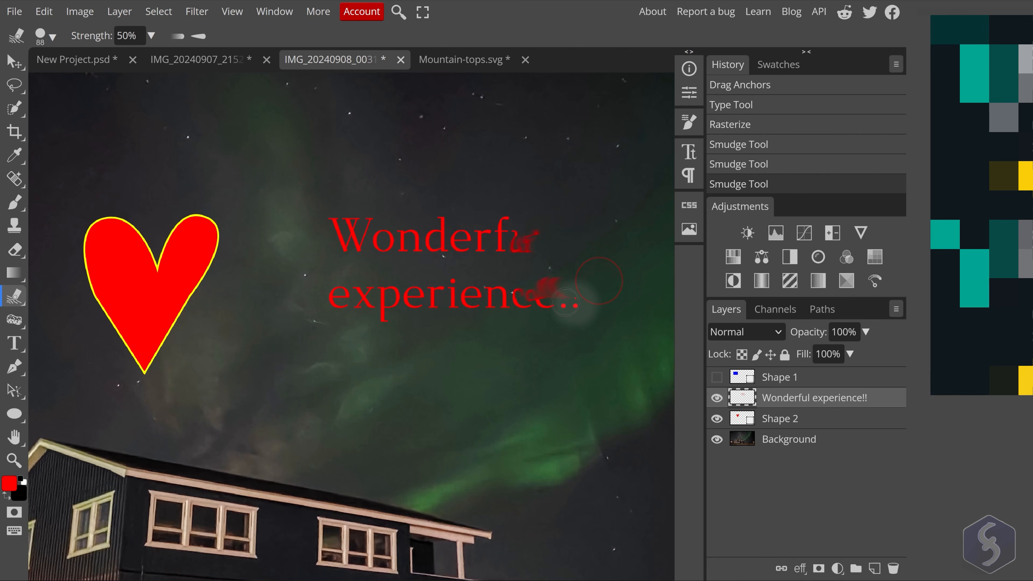
left_click_drag(501, 305, 504, 309)
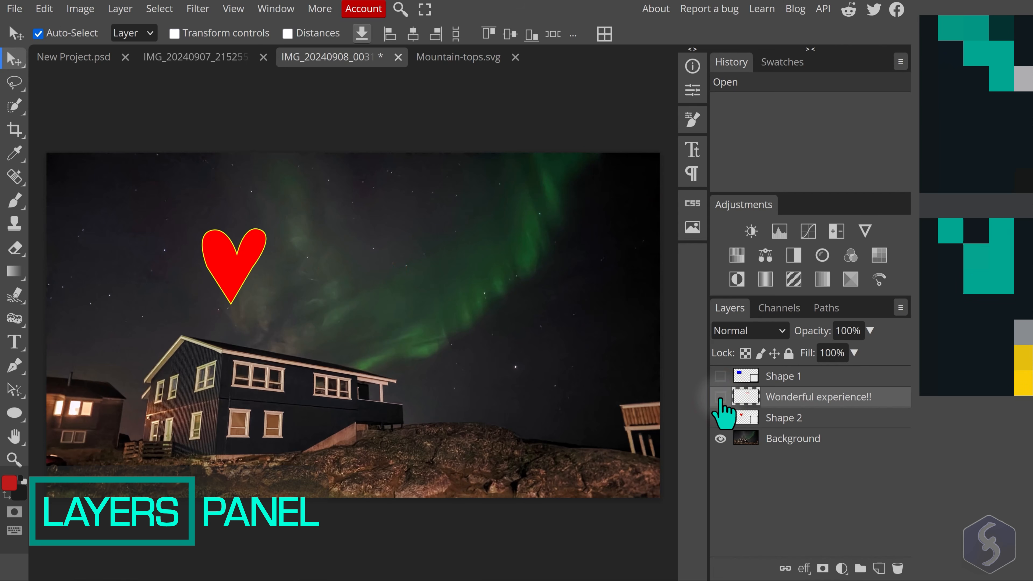
- Hide and show the Shape 2 and Background layers again, one at a time
left_click(720, 417)
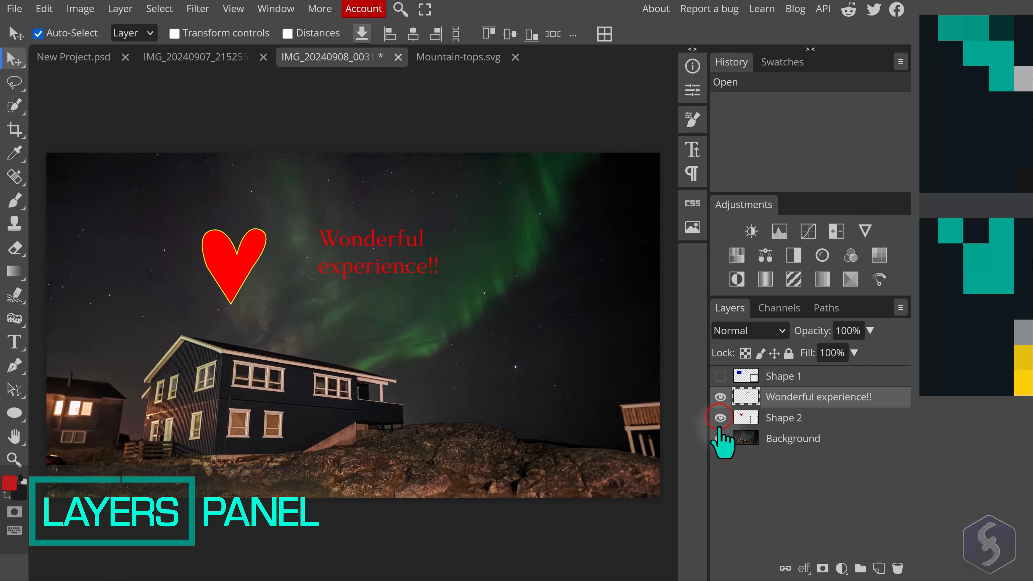
left_click(720, 438)
left_click(719, 438)
left_click(719, 418)
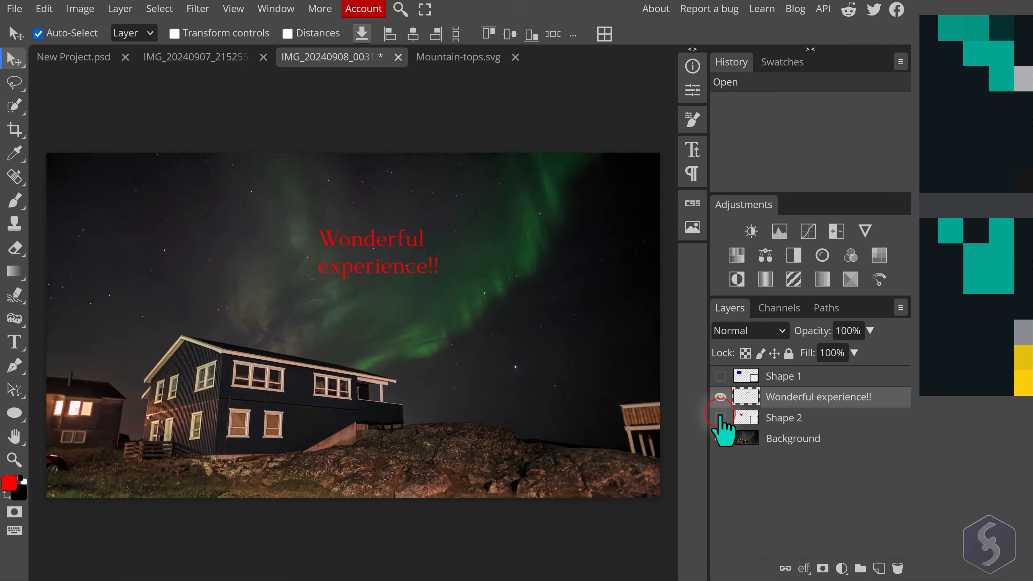
left_click(719, 417)
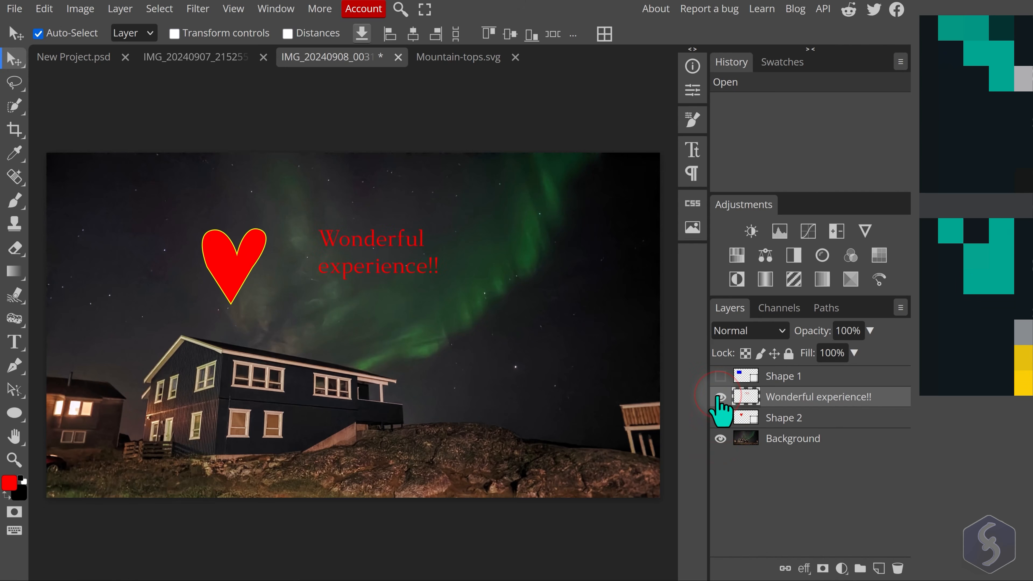
- Move the heart slightly closer to the text, and test locking the whole Shape 2 layer against movement
left_click_drag(212, 253, 260, 277)
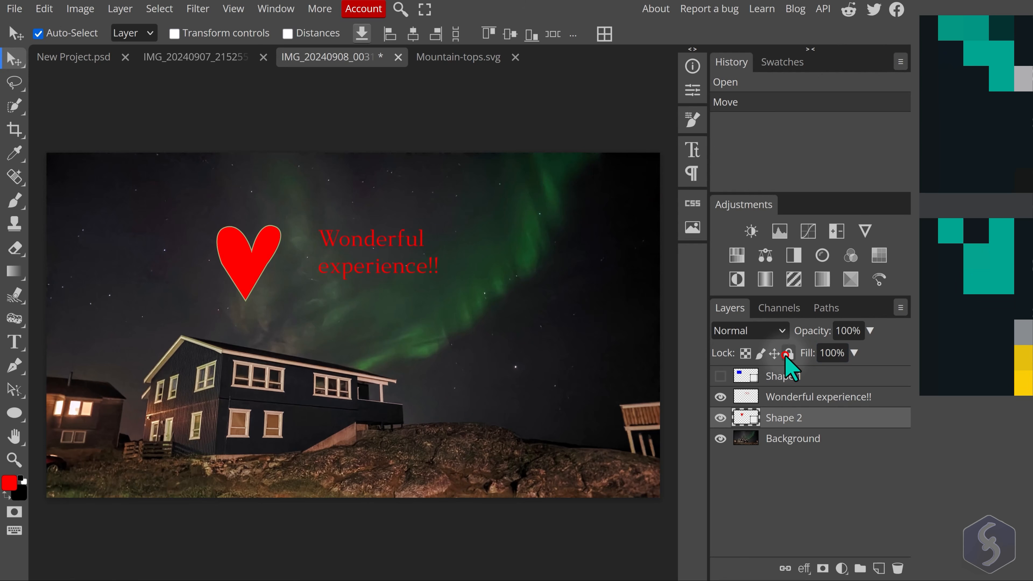
left_click(788, 353)
left_click_drag(260, 277, 240, 266)
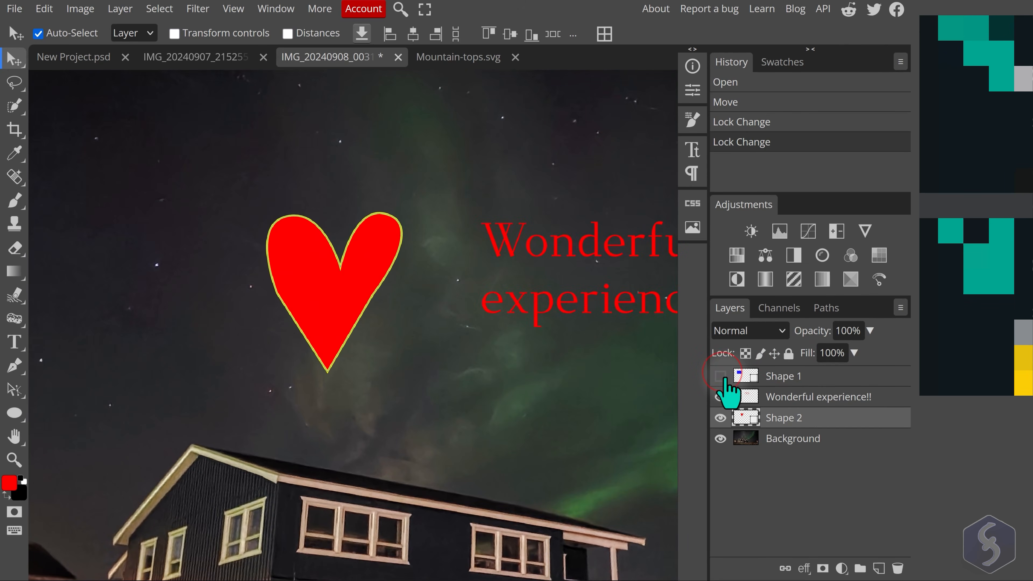
- Place the heart layer above the blue rectangle made visible for comparison, and delete the Shape 1 rectangle layer
left_click(720, 376)
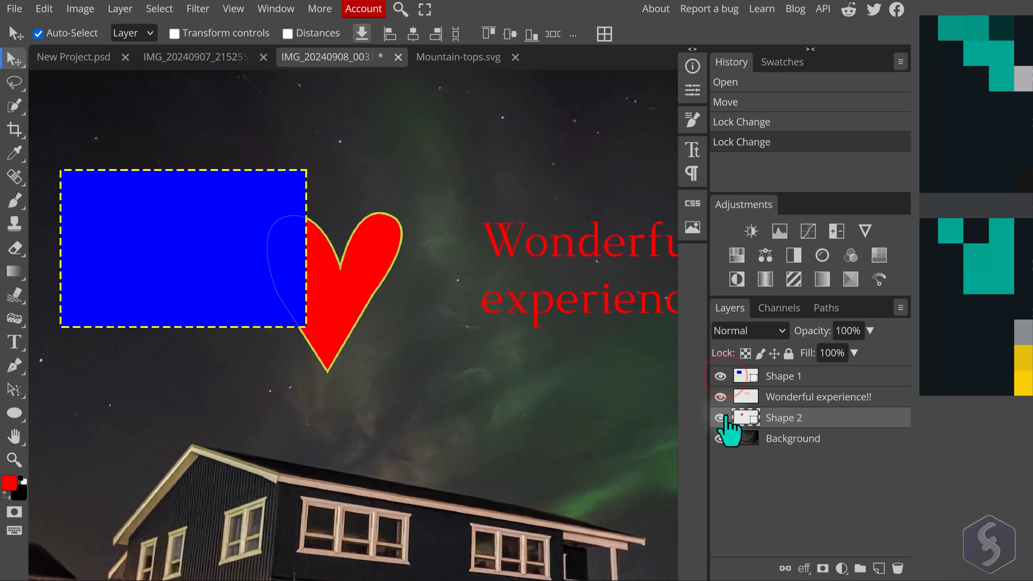
left_click(720, 417)
left_click(720, 417)
mouse_move(792, 416)
left_mouse_down()
mouse_move(792, 376)
mouse_move(788, 411)
left_mouse_up()
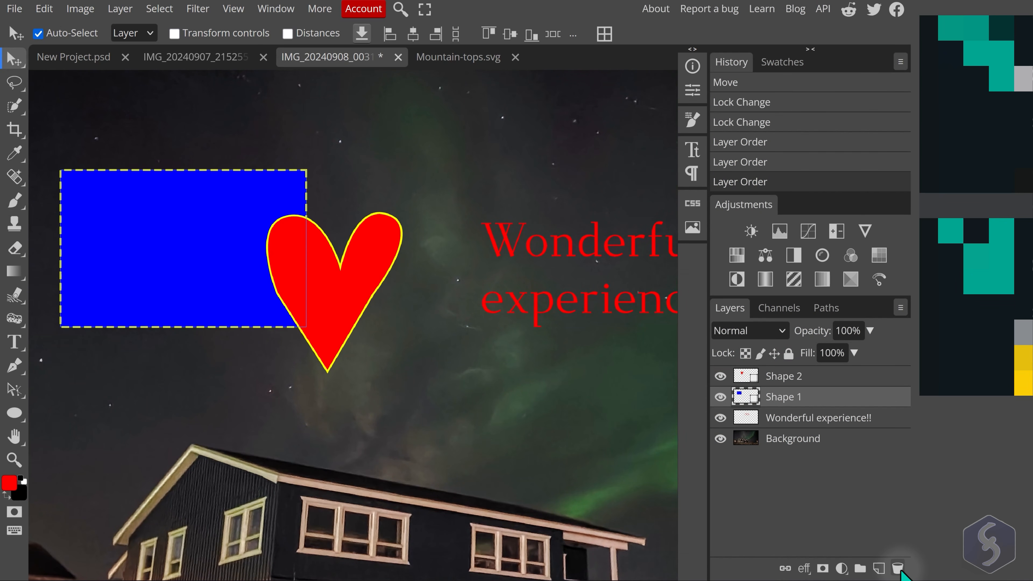
left_click(898, 568)
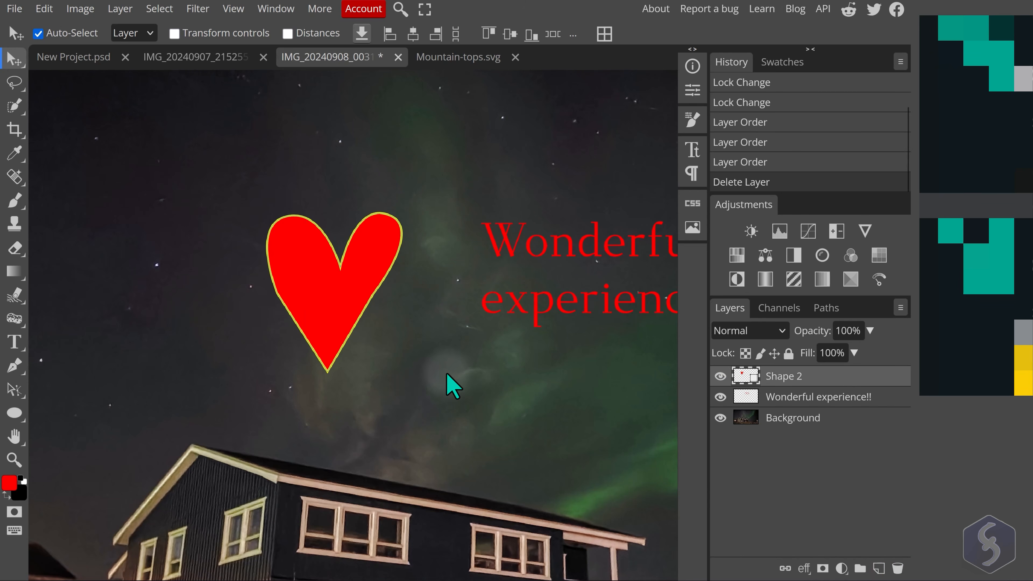
- Move the heart slightly left, and shift the "Wonderful experience!!" text a little down and to the left
scroll(447, 375, "down", 3)
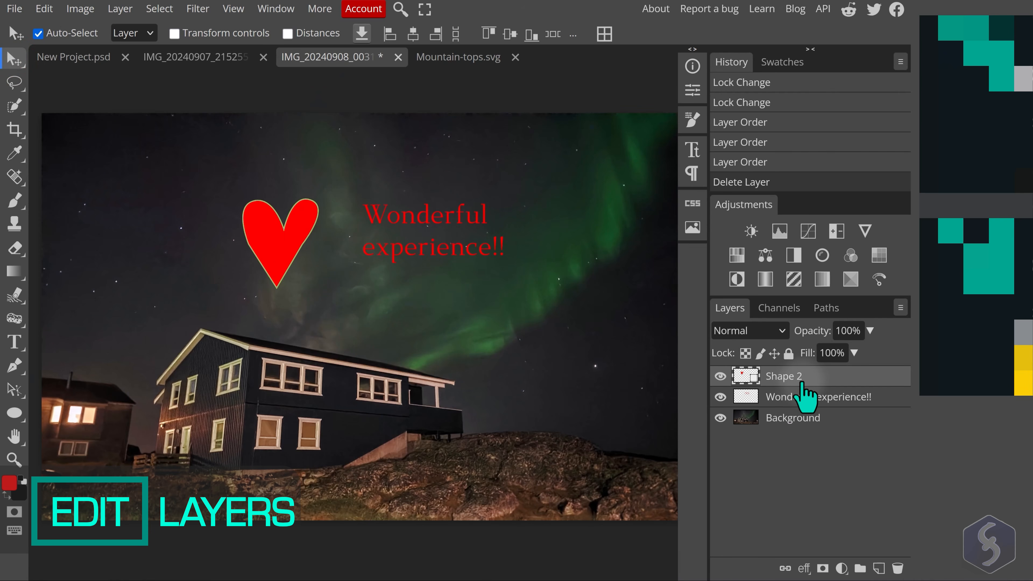
left_click_drag(249, 230, 274, 256)
left_click(784, 397)
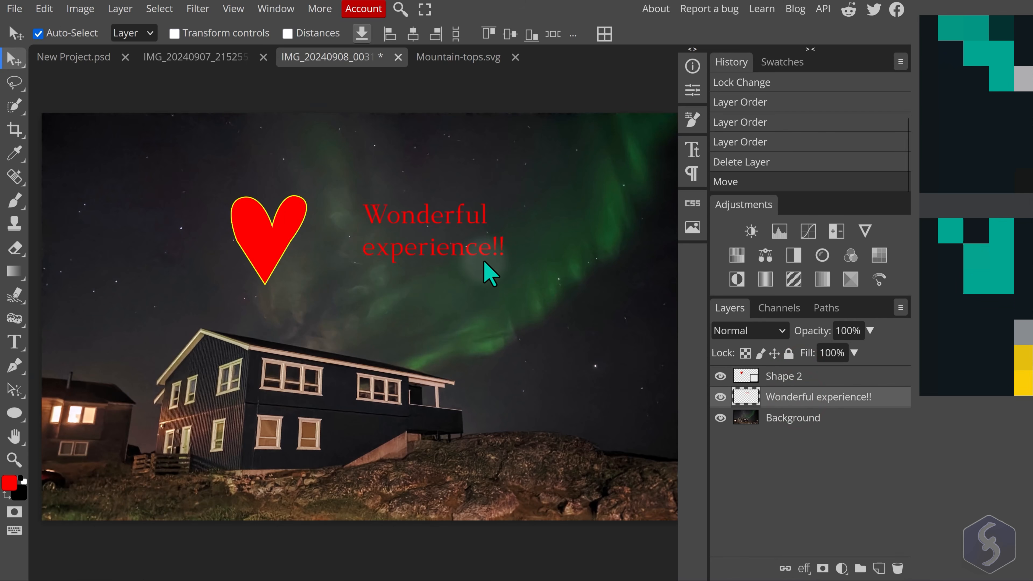
mouse_move(487, 259)
left_mouse_down()
mouse_move(412, 246)
mouse_move(487, 254)
left_mouse_up()
left_click_drag(487, 254, 471, 266)
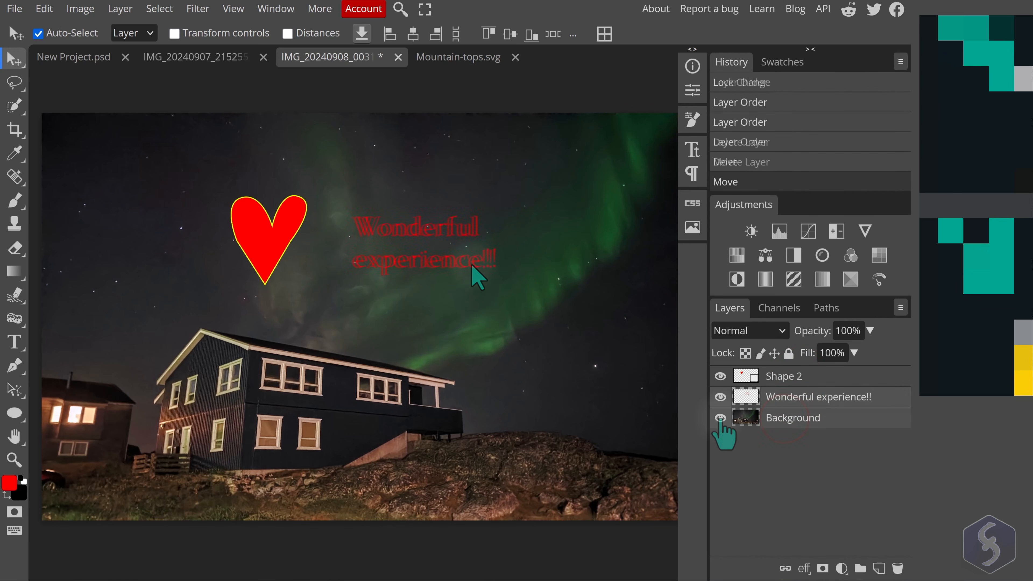
- Try scaling the Background layer down inward from its upper-left corner
left_click(720, 418)
left_click(720, 418)
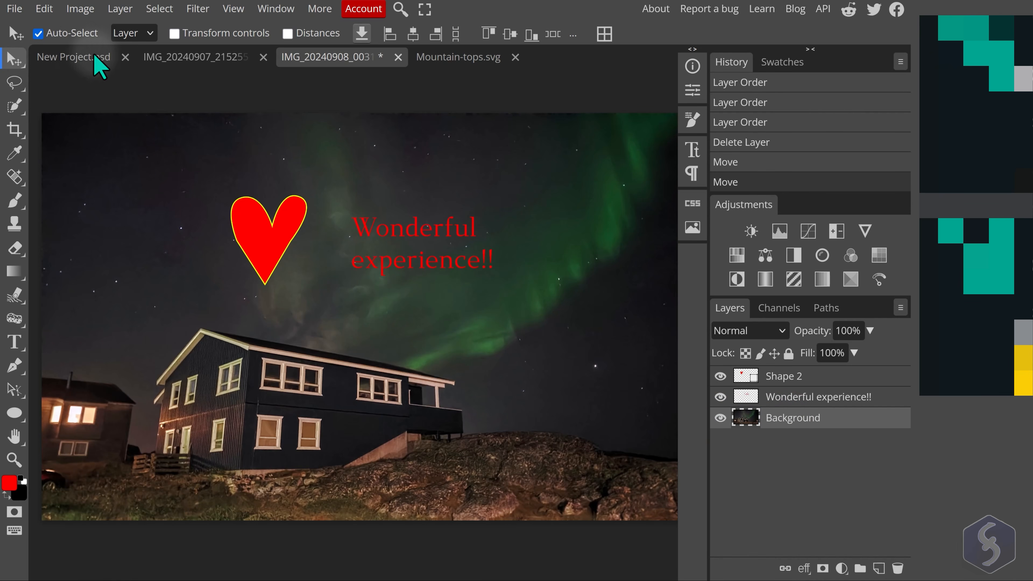
left_click(46, 11)
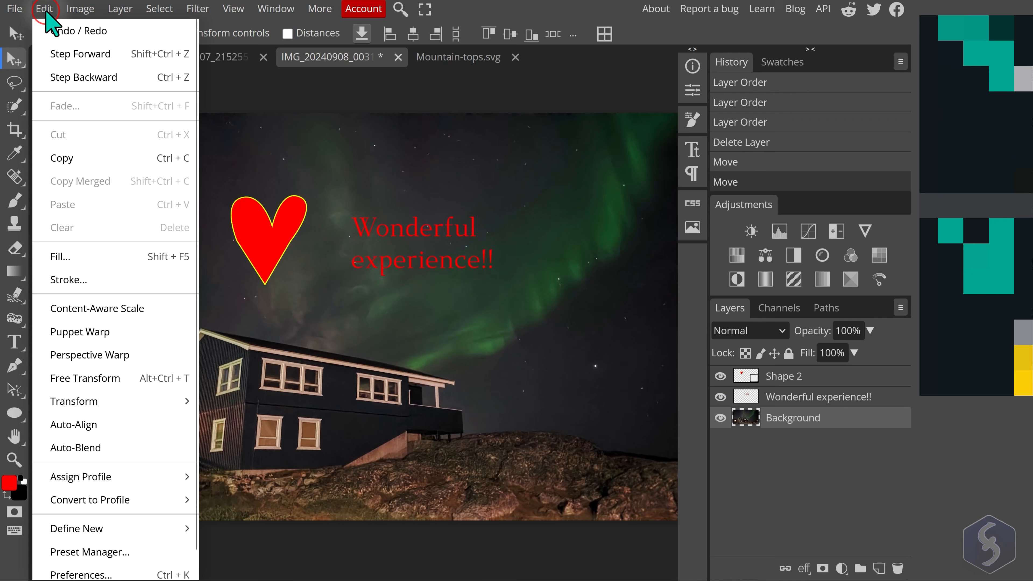
left_click(103, 404)
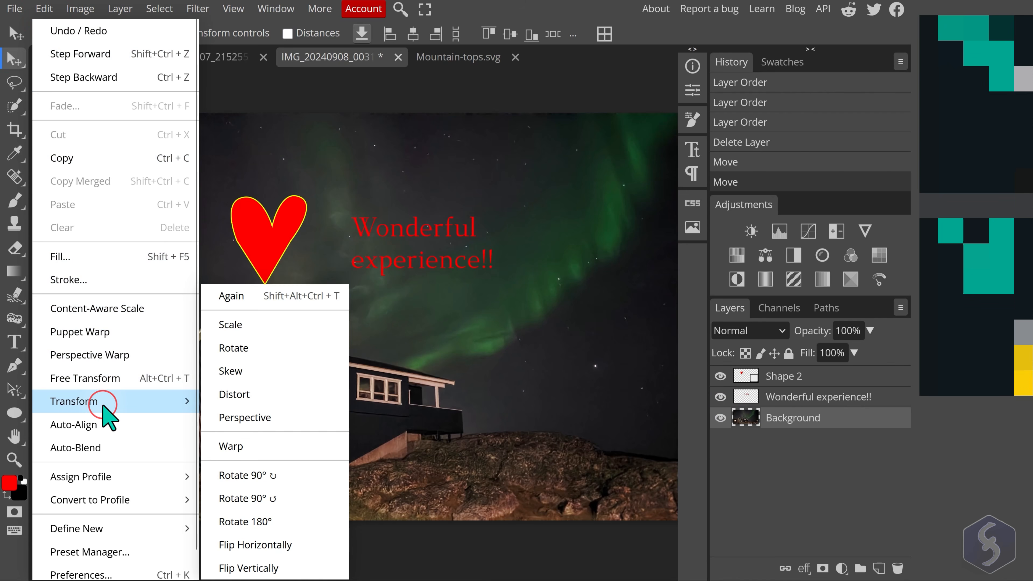
left_click(260, 324)
key("ctrl+minus")
left_click_drag(92, 157, 136, 168)
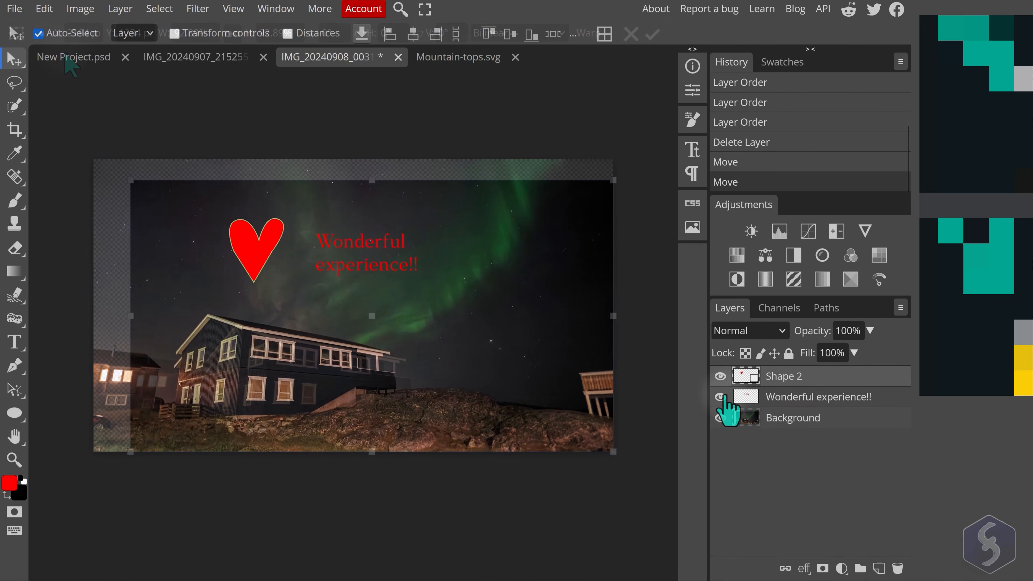
- Scale the "Wonderful experience!!" layer up slightly by its upper-left corner
left_click(723, 395)
left_click(789, 400)
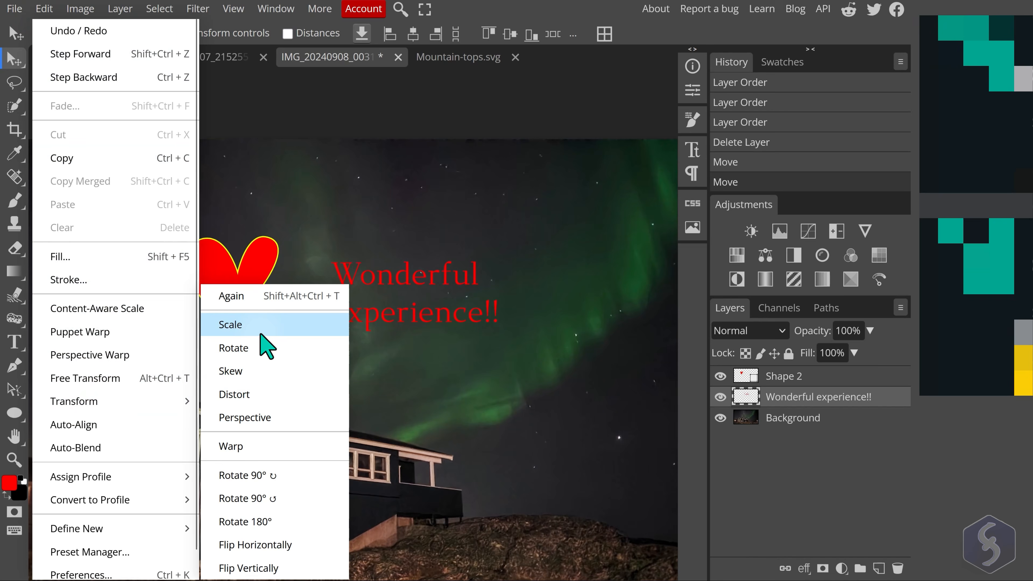
left_click(261, 332)
left_click_drag(343, 257, 326, 235)
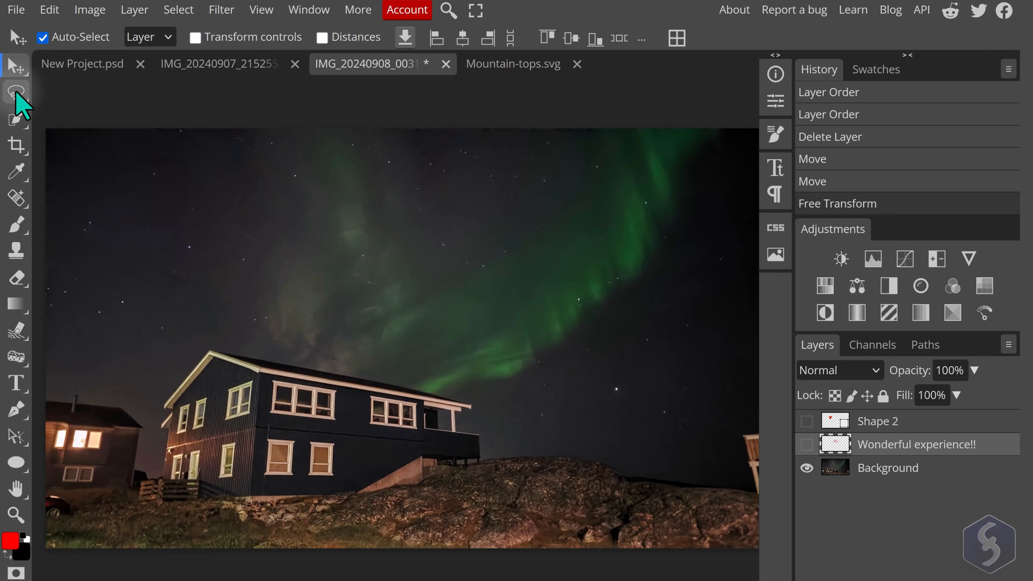
- Select a large rectangular area of the sky above the house
right_click(15, 82)
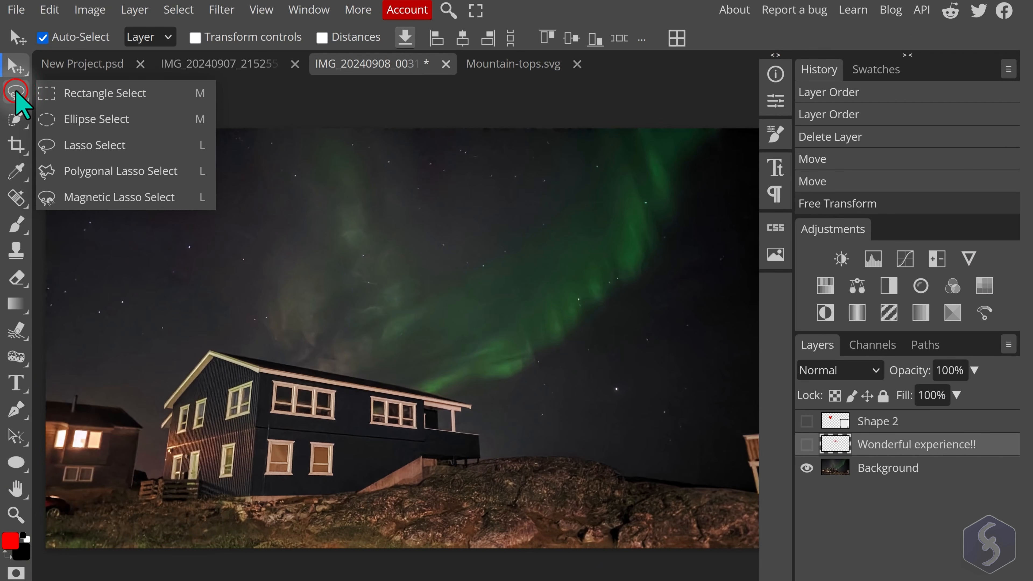
left_click(115, 97)
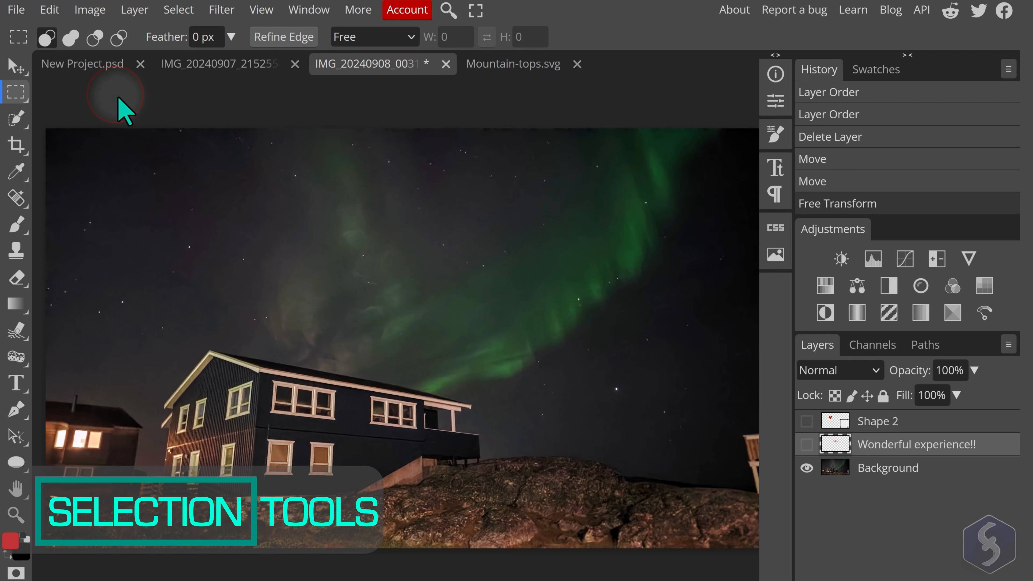
left_click_drag(240, 187, 530, 350)
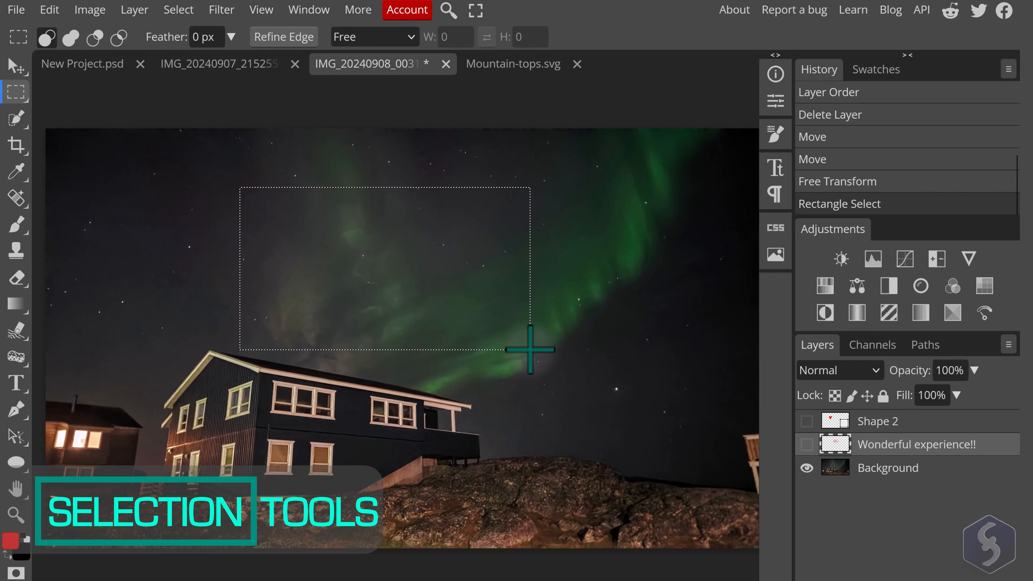
- Try a red brush stroke across the selected rectangle on the Background layer, and clear the selection
right_click(16, 224)
left_click(91, 225)
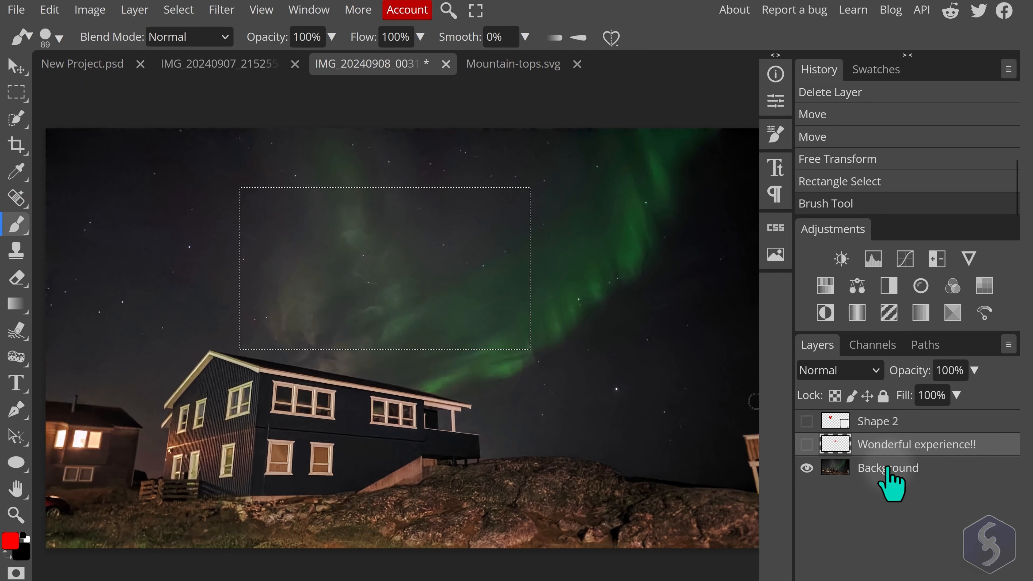
left_click(890, 466)
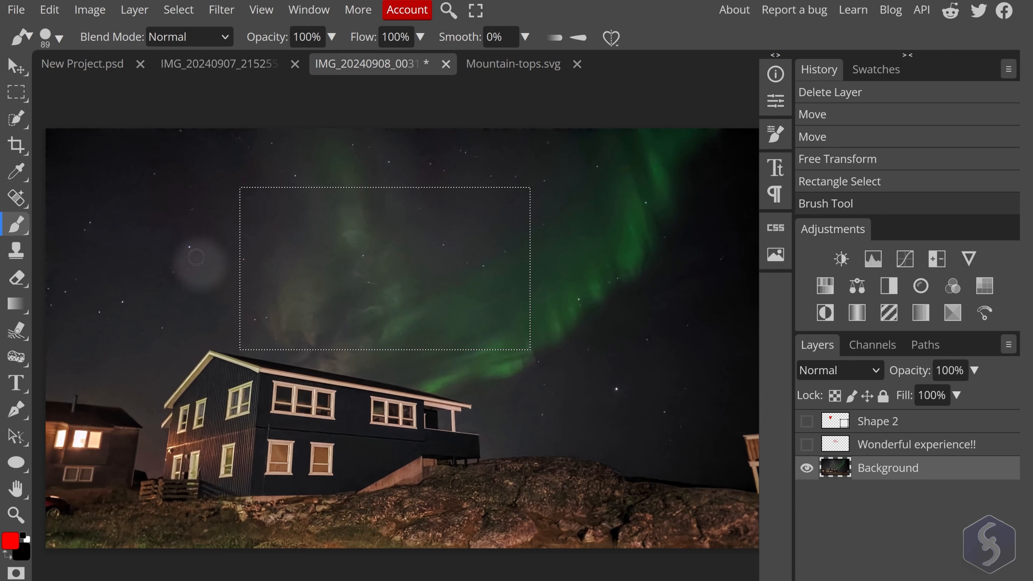
mouse_move(216, 289)
left_mouse_down()
mouse_move(247, 284)
mouse_move(315, 253)
mouse_move(352, 278)
mouse_move(410, 297)
mouse_move(481, 269)
mouse_move(650, 300)
left_mouse_up()
key("ctrl+d")
- Make a small upright rectangular selection in the sky above the house's left end
right_click(16, 107)
left_click(104, 93)
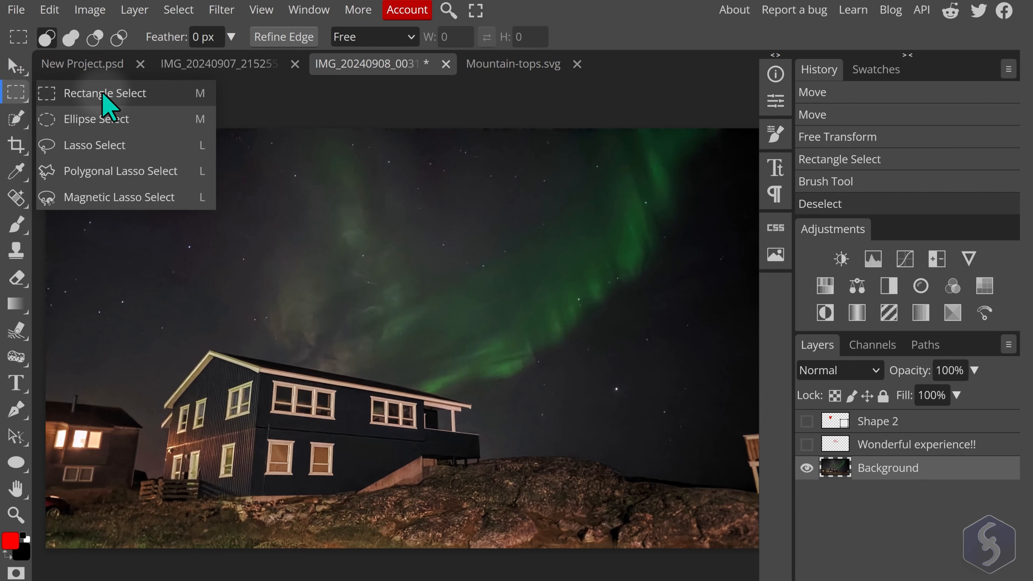
left_click_drag(188, 206, 263, 291)
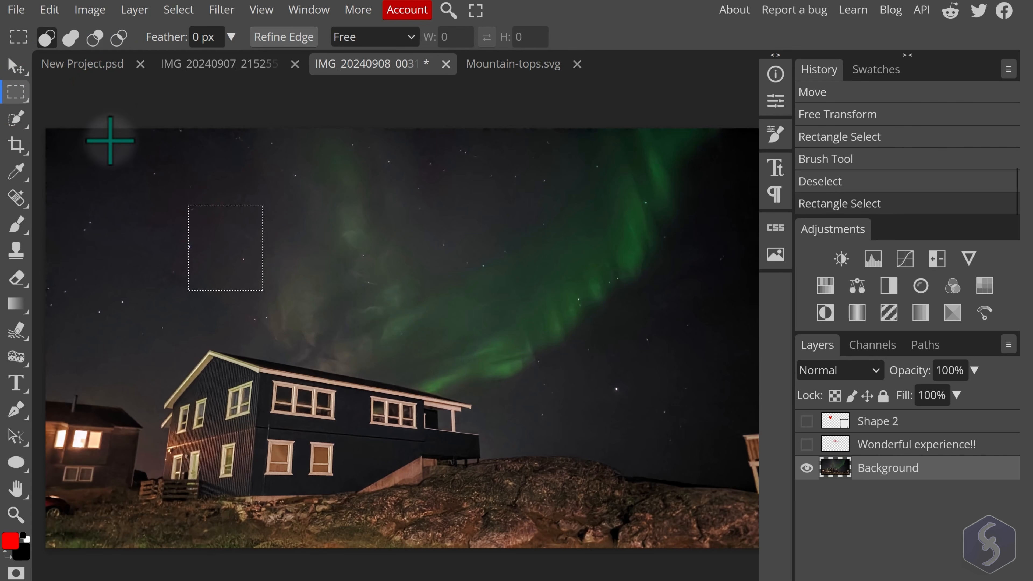
- Make a small elliptical selection in the sky near the middle of the photo
right_click(16, 93)
left_click(114, 119)
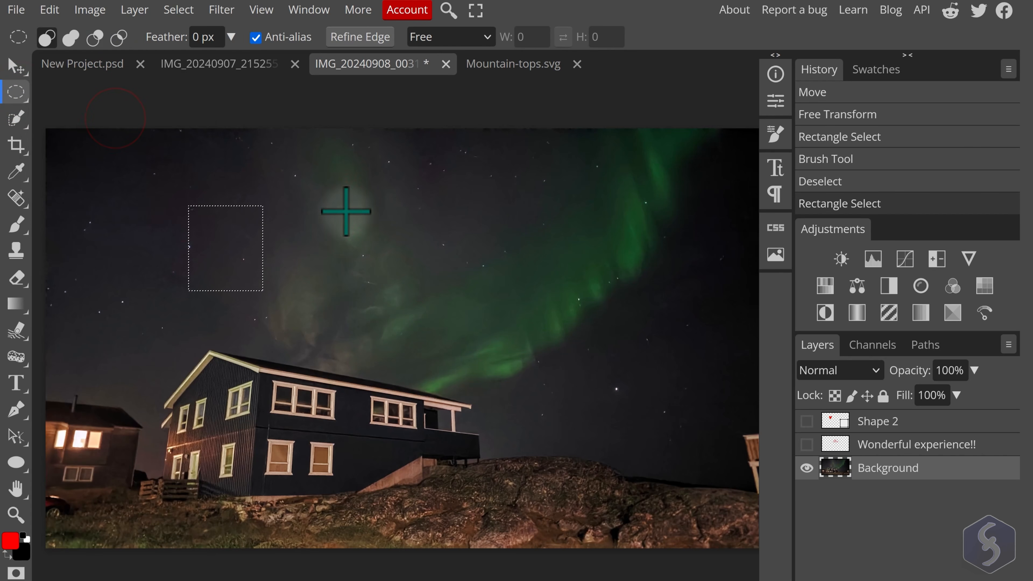
left_click_drag(377, 207, 445, 288)
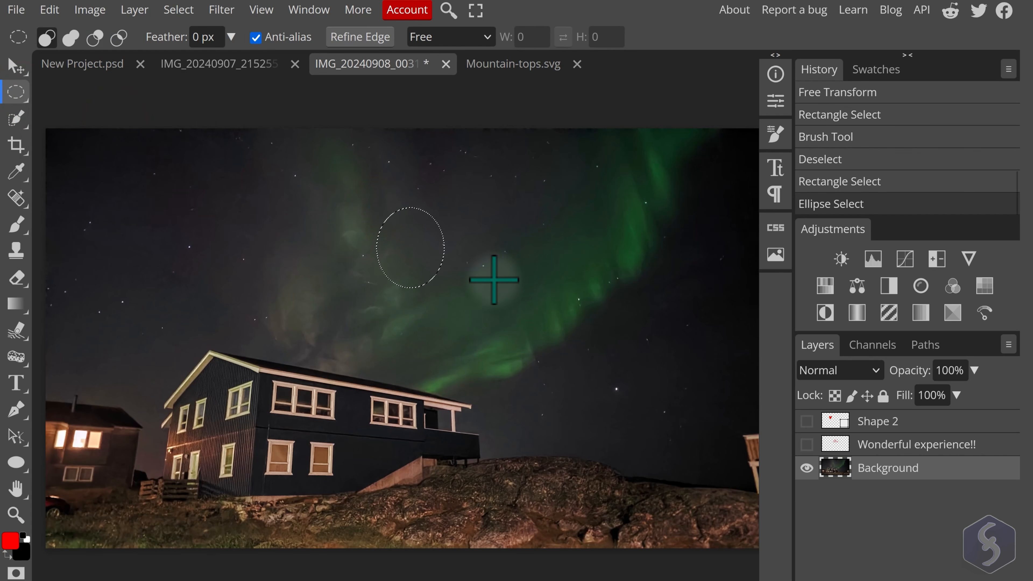
- Make a freehand lasso selection around an irregular patch of sky above the house
right_click(19, 97)
left_click(104, 143)
mouse_move(209, 192)
left_mouse_down()
mouse_move(159, 229)
mouse_move(173, 281)
mouse_move(284, 285)
mouse_move(323, 240)
mouse_move(239, 188)
mouse_move(210, 194)
left_mouse_up()
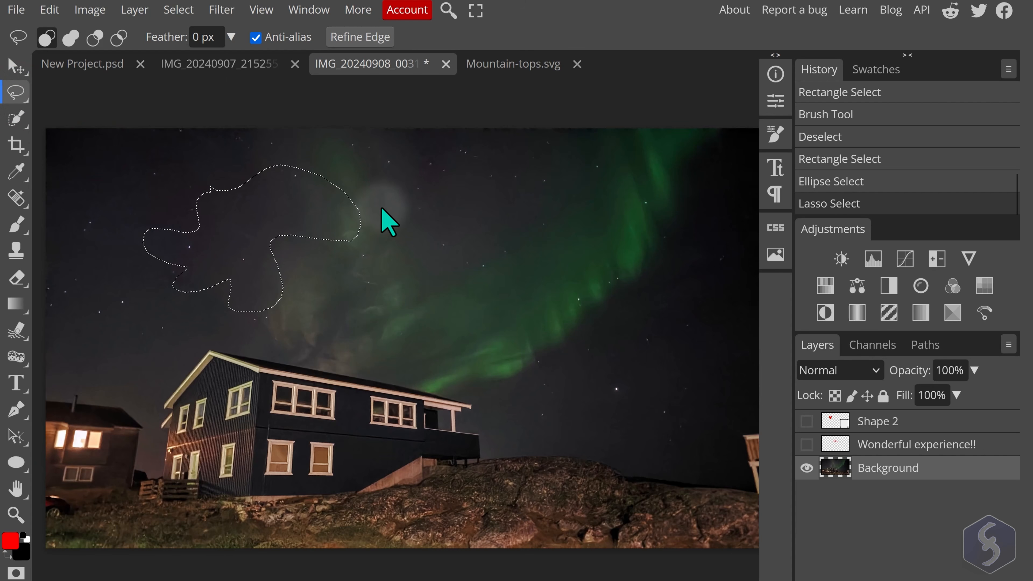
- Replace the lasso selection with a Quick Selection of the small lit house at the photo's edge, and clear it
left_click(388, 221)
right_click(19, 97)
right_click(18, 119)
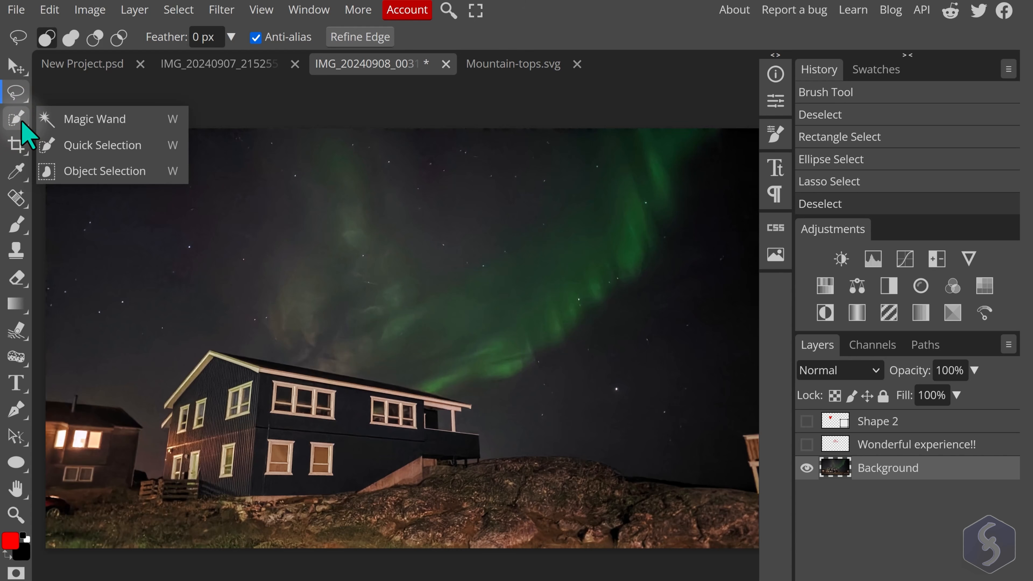
left_click(102, 146)
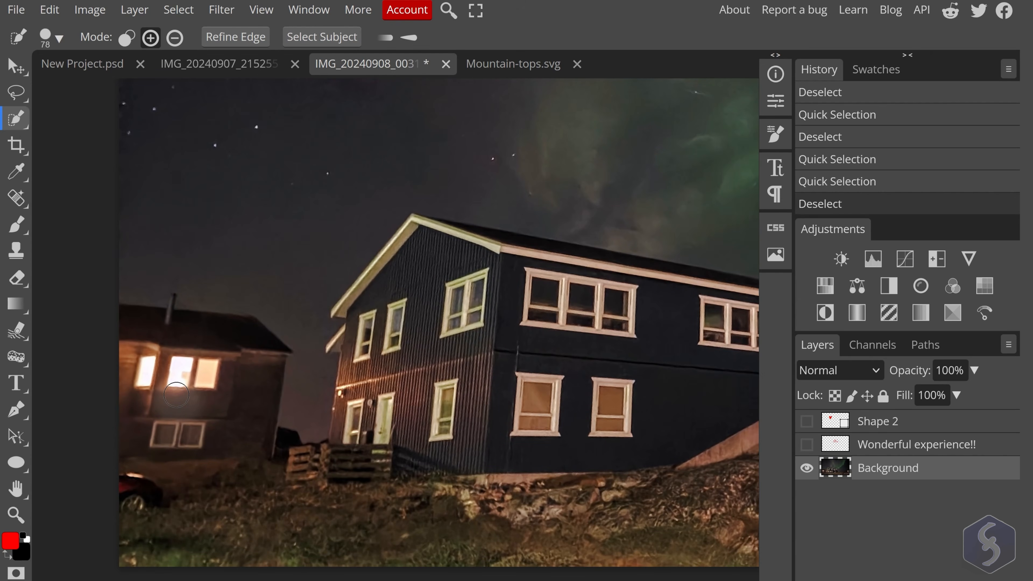
left_click_drag(176, 395, 179, 405)
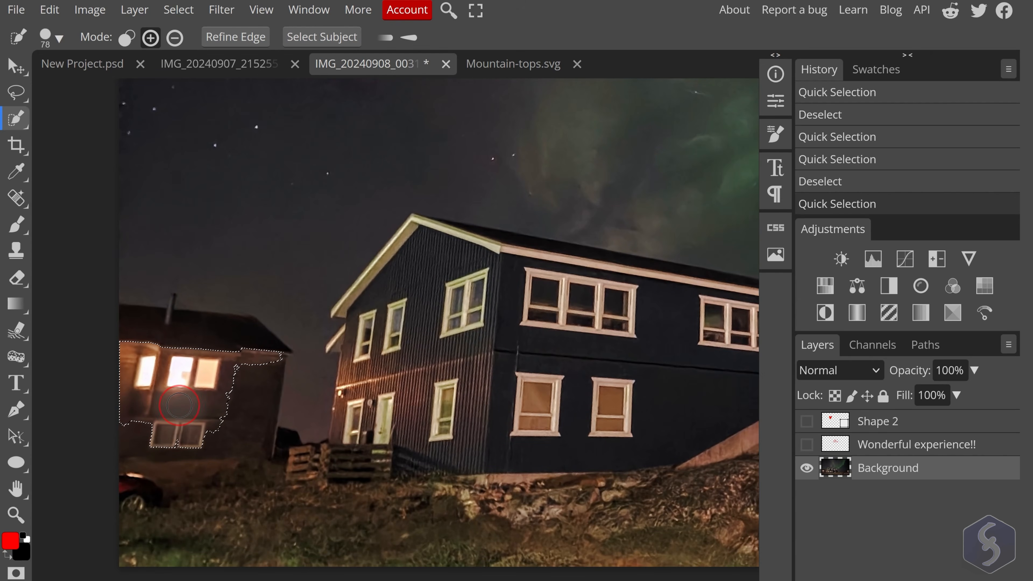
left_click(206, 442)
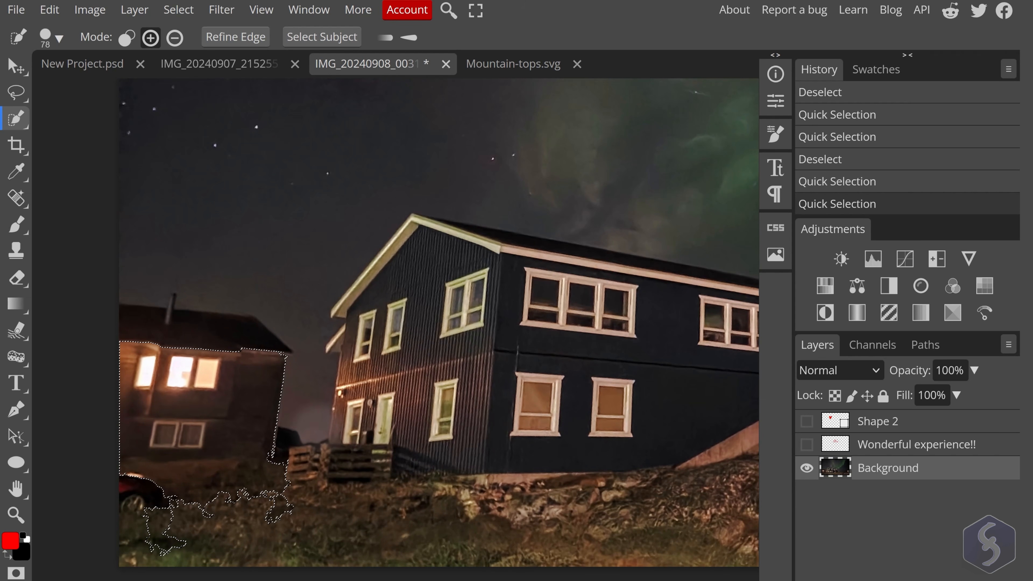
key("ctrl+d")
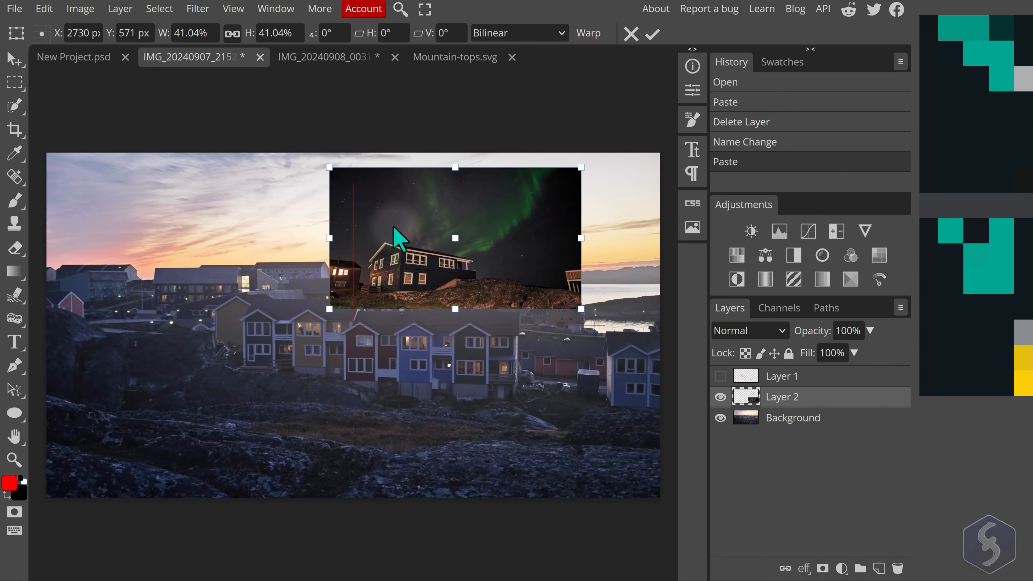
- Move the scaled-down night photo onto the dark rocks in the sunset photo's lower-left area and apply the transform
left_click_drag(396, 235, 122, 391)
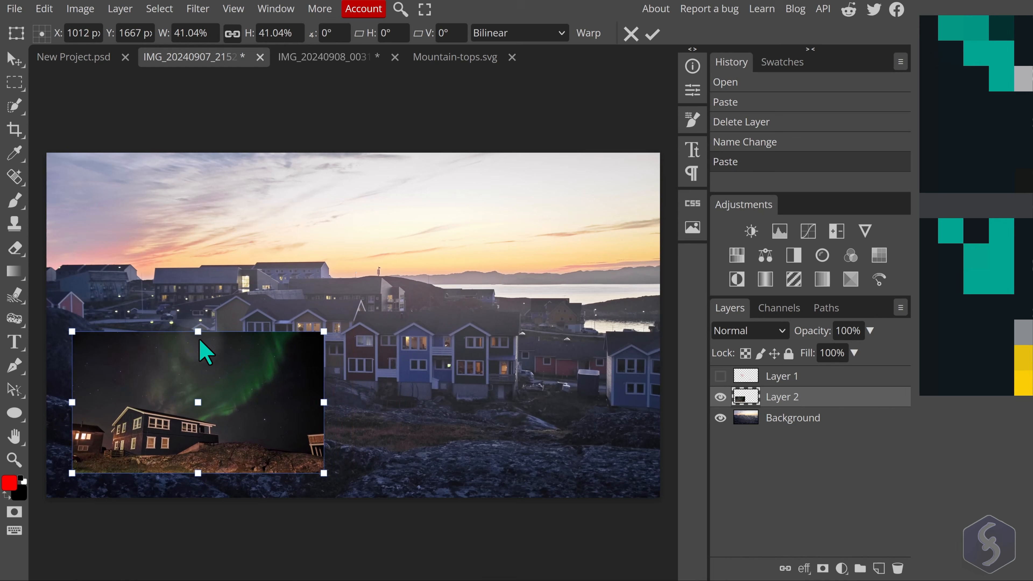
left_click(652, 37)
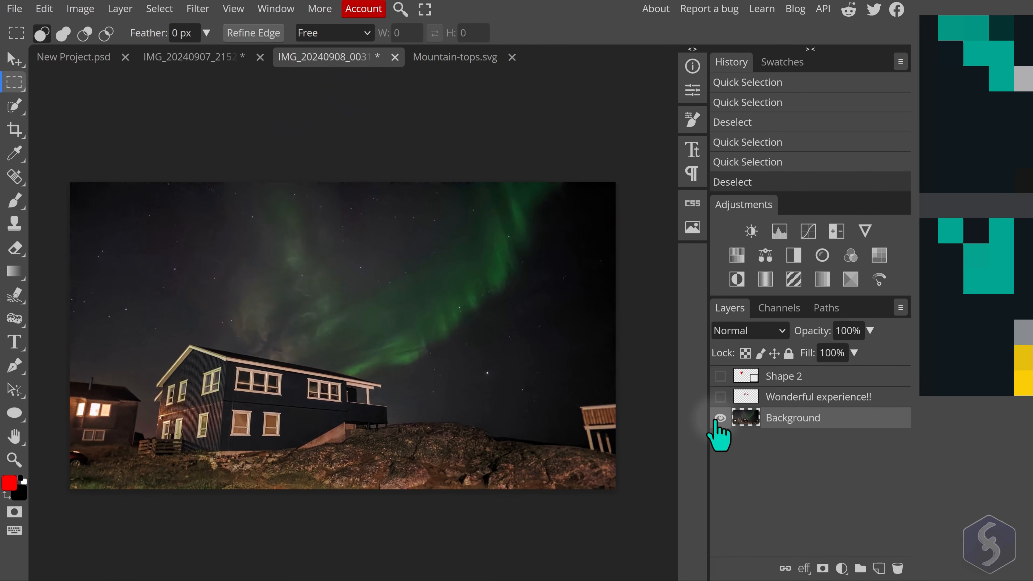
- Cut the whole night photo from its Background layer using a rectangular selection, and paste it into the sunset photo's document
left_click(720, 418)
left_click(720, 418)
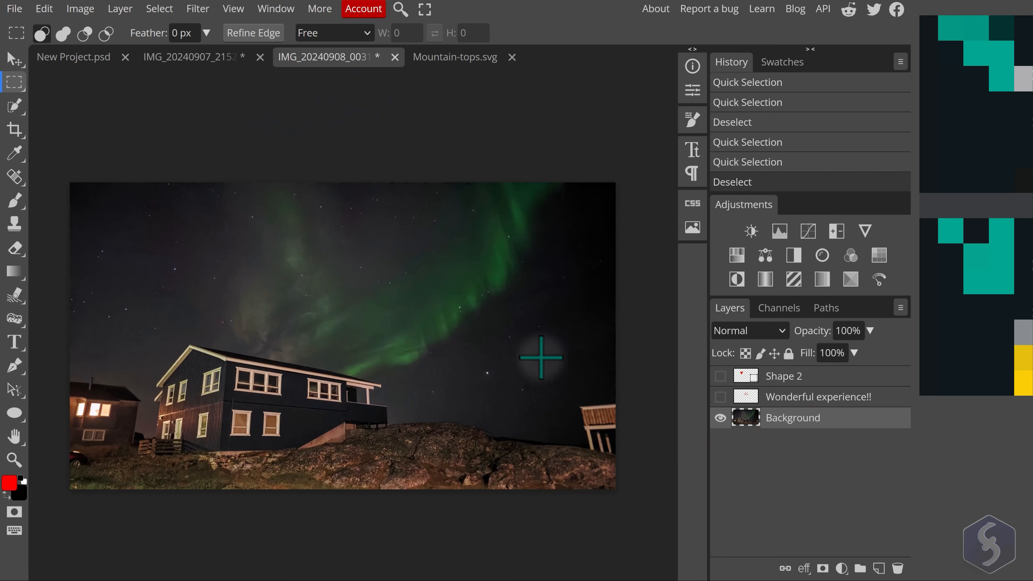
left_click_drag(58, 177, 668, 526)
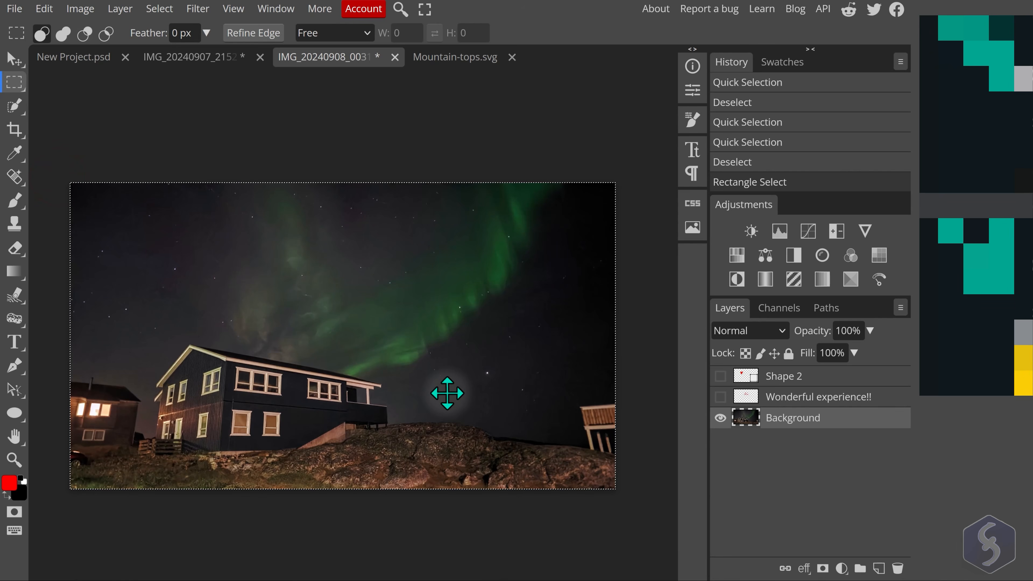
key("Delete")
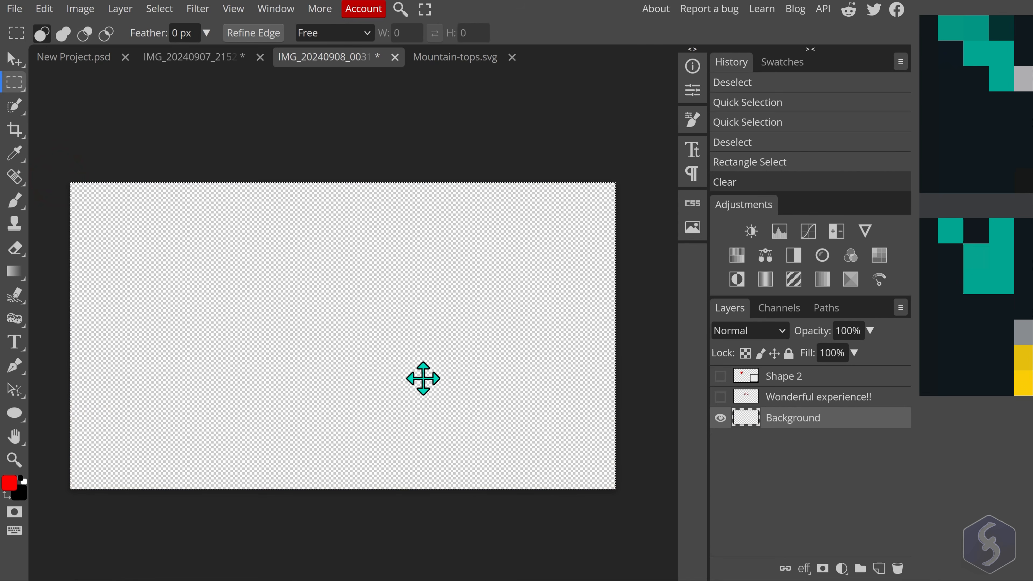
left_click(215, 59)
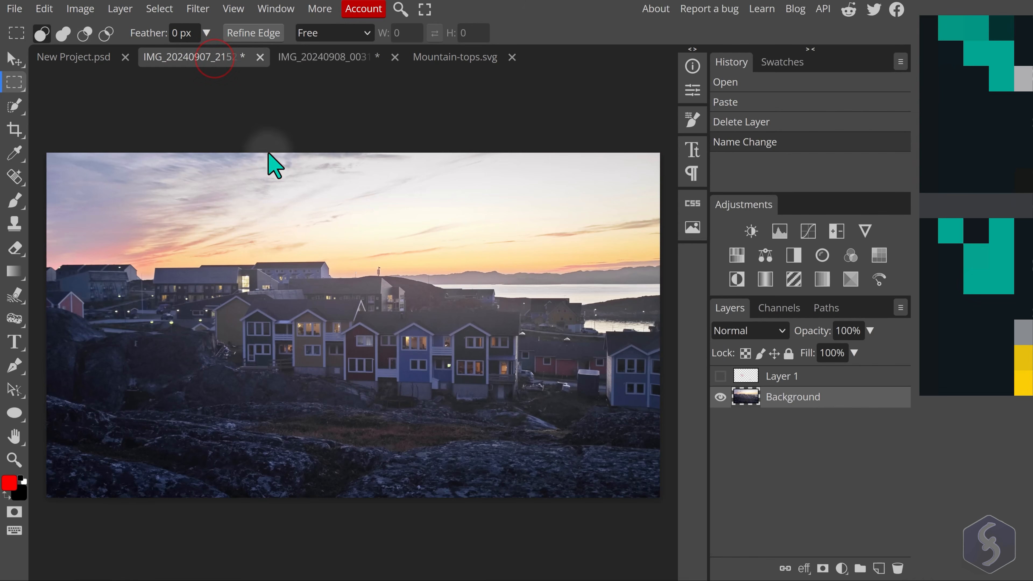
key("ctrl+v")
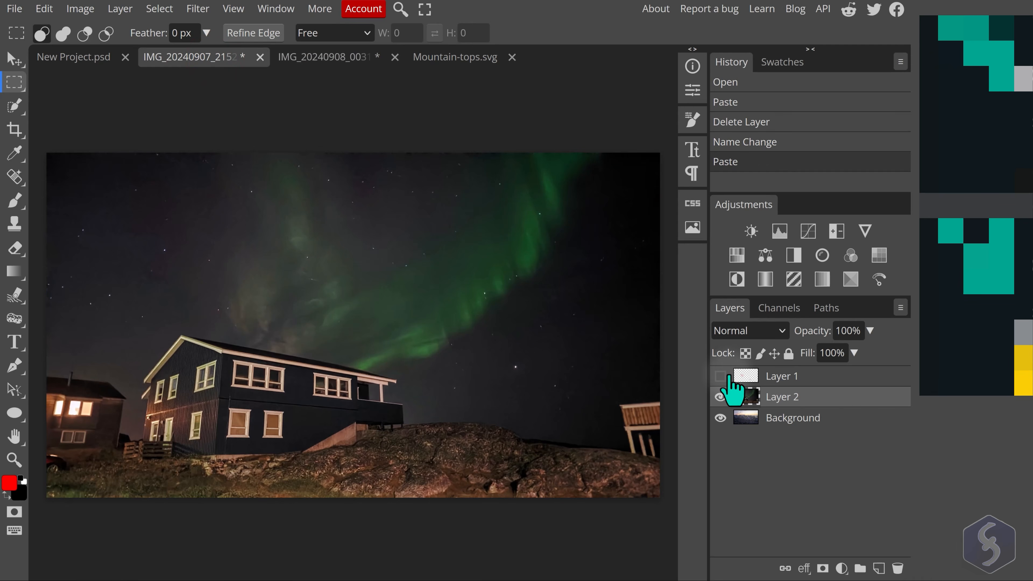
- Scale the pasted night photo on Layer 2 down proportionally to about 41% with a transform
left_click(44, 8)
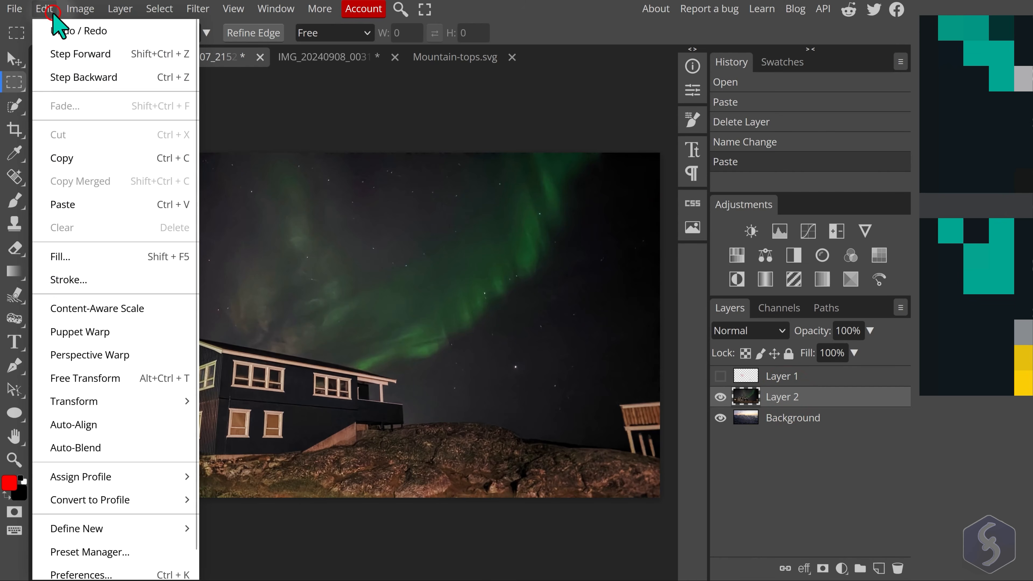
mouse_move(124, 402)
left_click(234, 346)
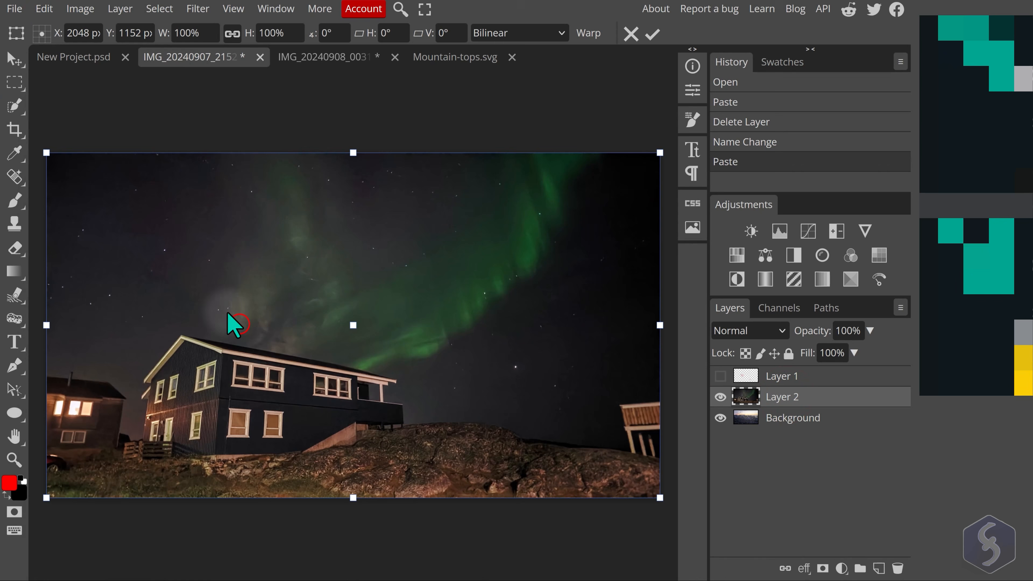
left_click_drag(46, 153, 383, 231)
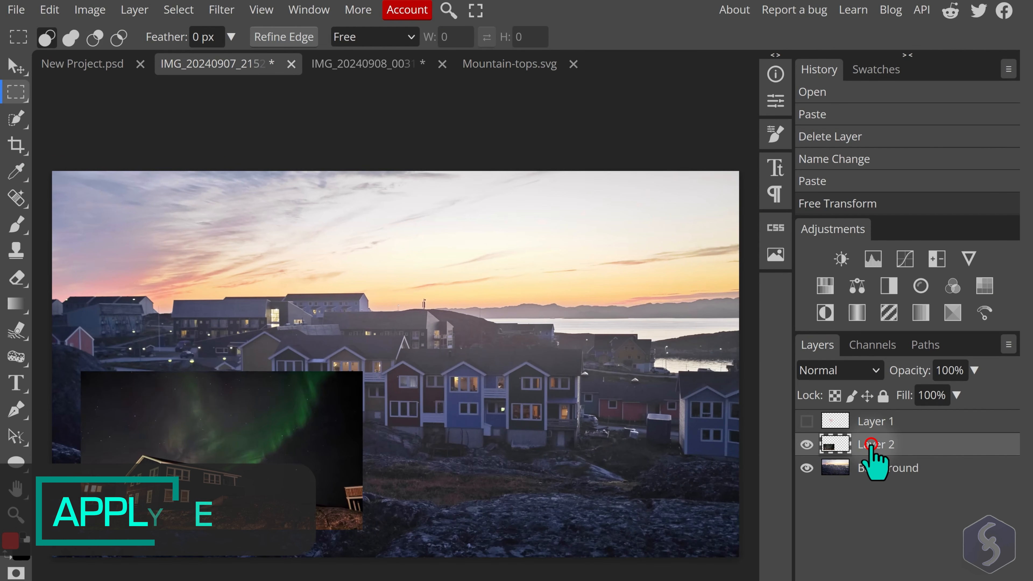
- Give Layer 2 a pure red outside stroke of 18 px through its blending options
right_click(874, 445)
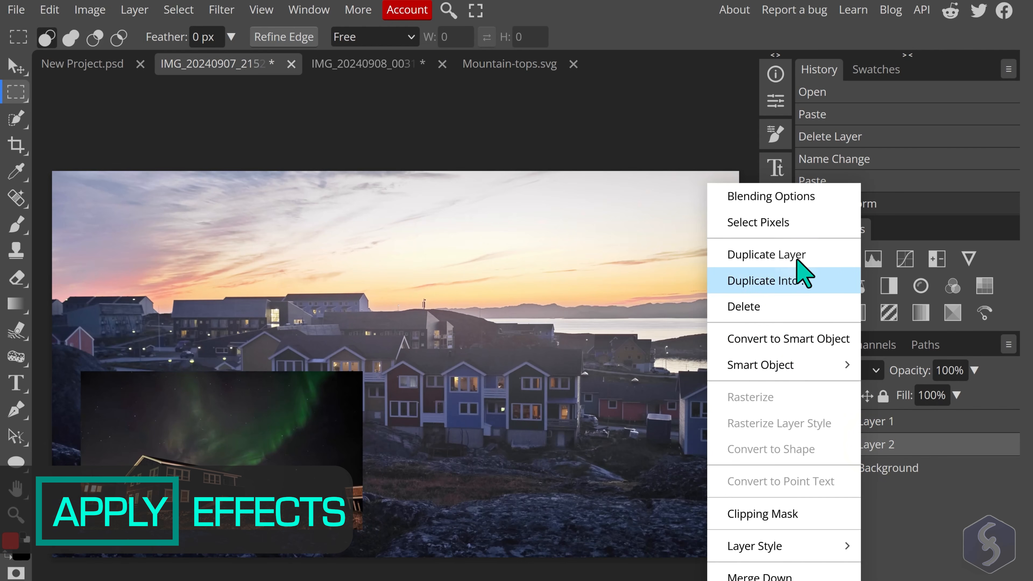
left_click(810, 199)
left_click_drag(459, 140, 702, 153)
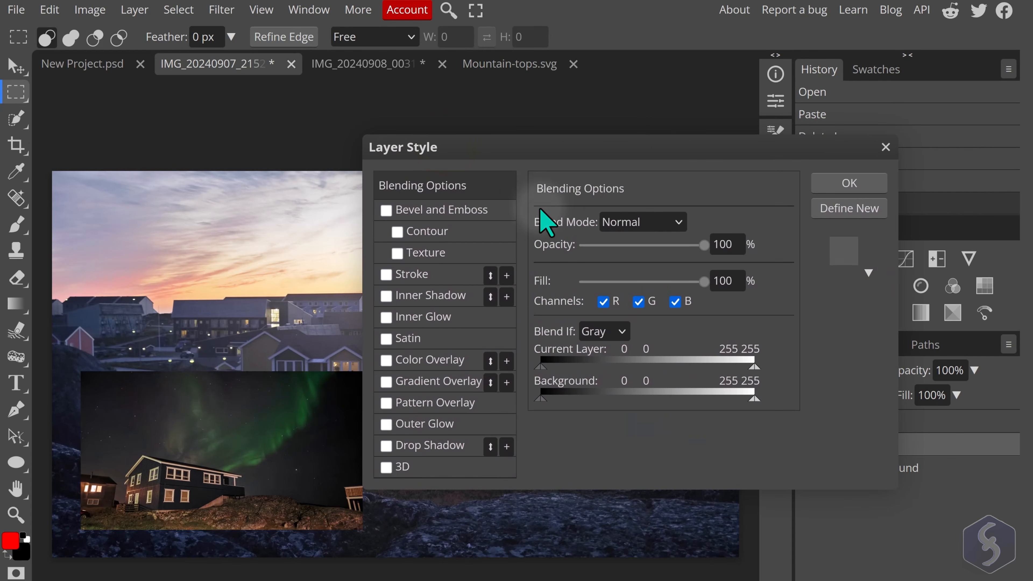
left_click(423, 273)
left_click(545, 346)
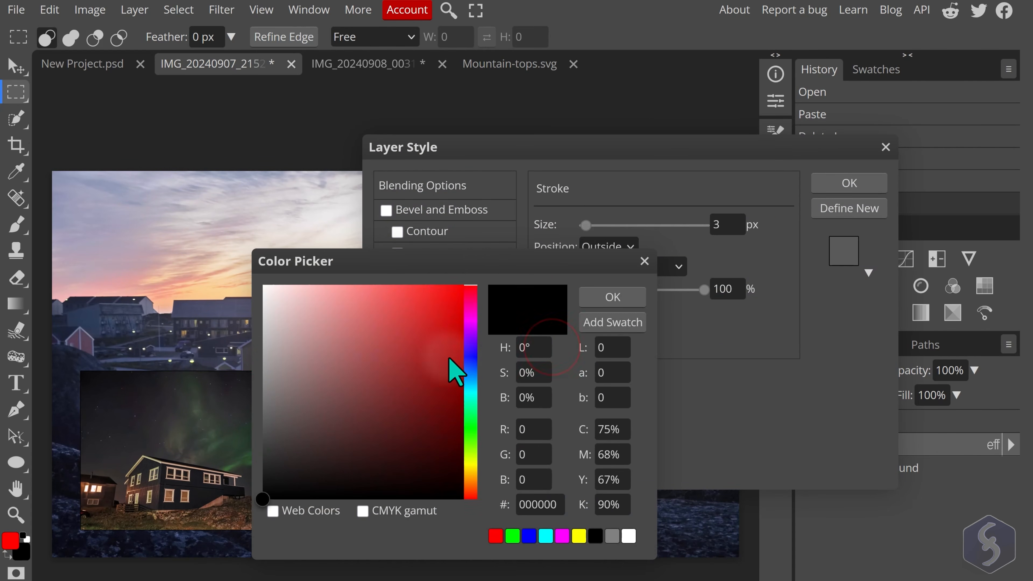
left_click(463, 285)
left_click(598, 296)
left_click_drag(585, 225, 595, 224)
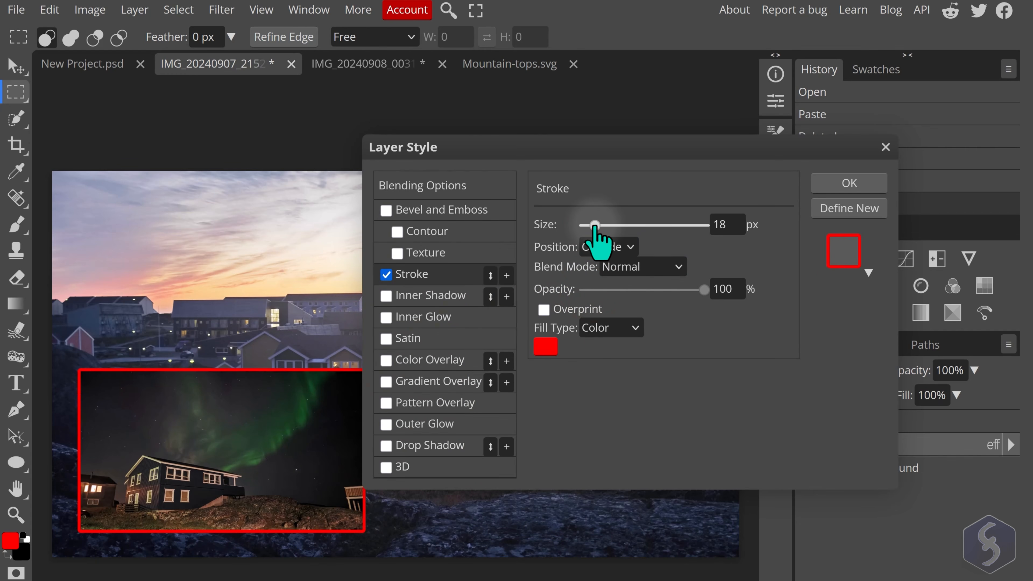
- Turn off Layer 2's stroke and enable an Inner Glow with an increased size
left_click(386, 274)
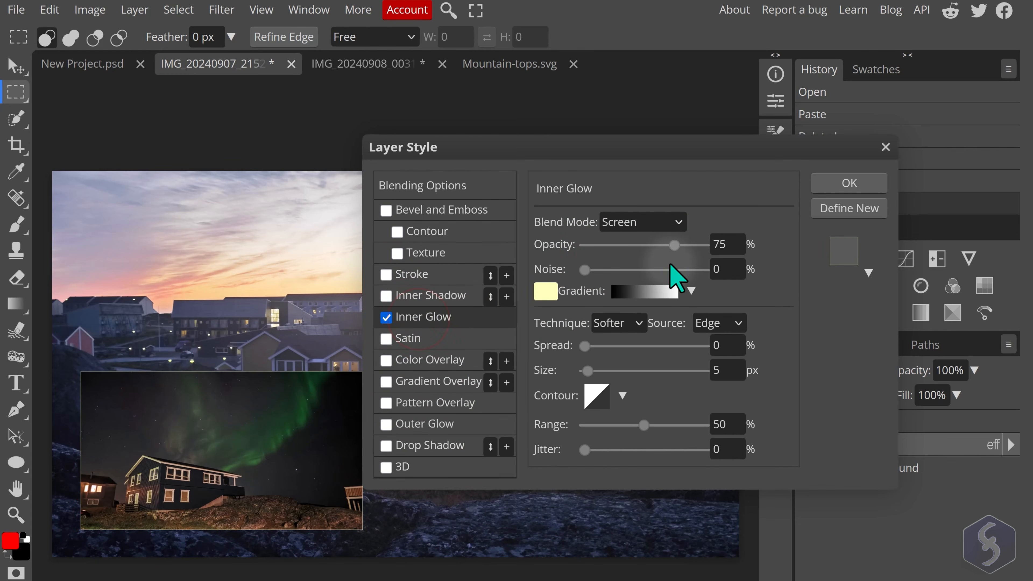
left_click_drag(587, 369, 612, 369)
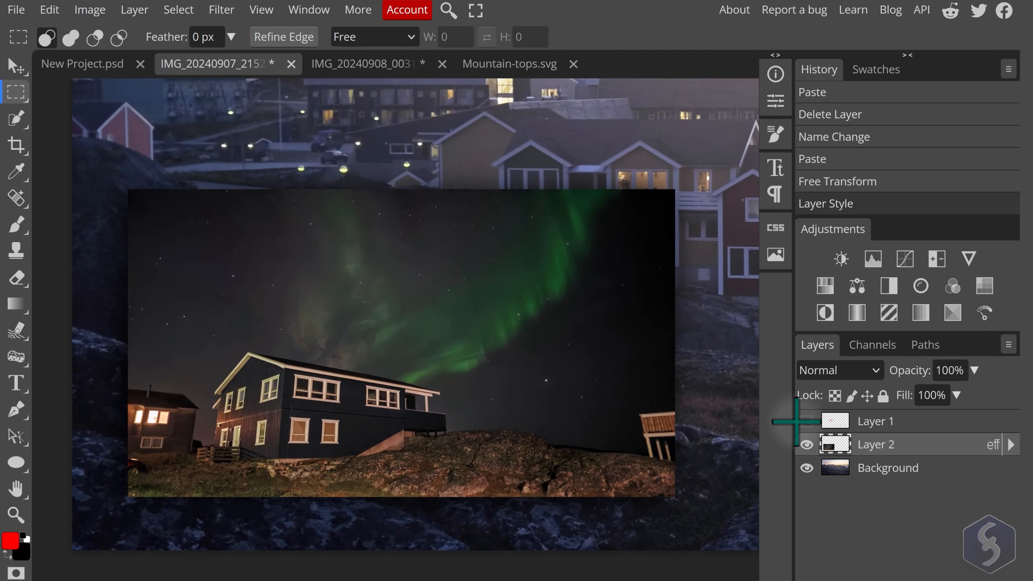
- Try a Gaussian Blur on Layer 2, varying the radius between 0.6 px and a stronger blur
left_click(807, 444)
left_click(807, 444)
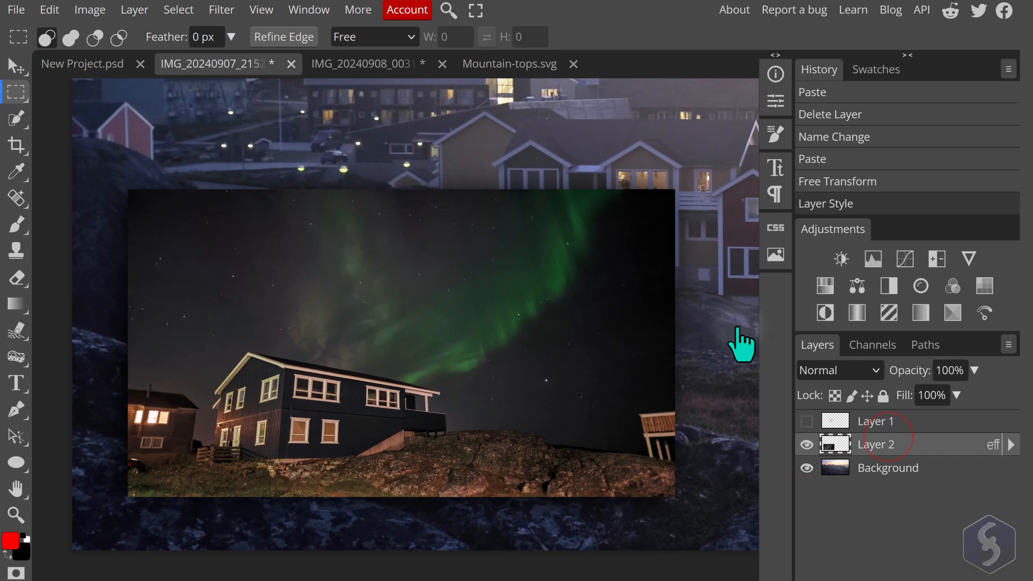
left_click(224, 11)
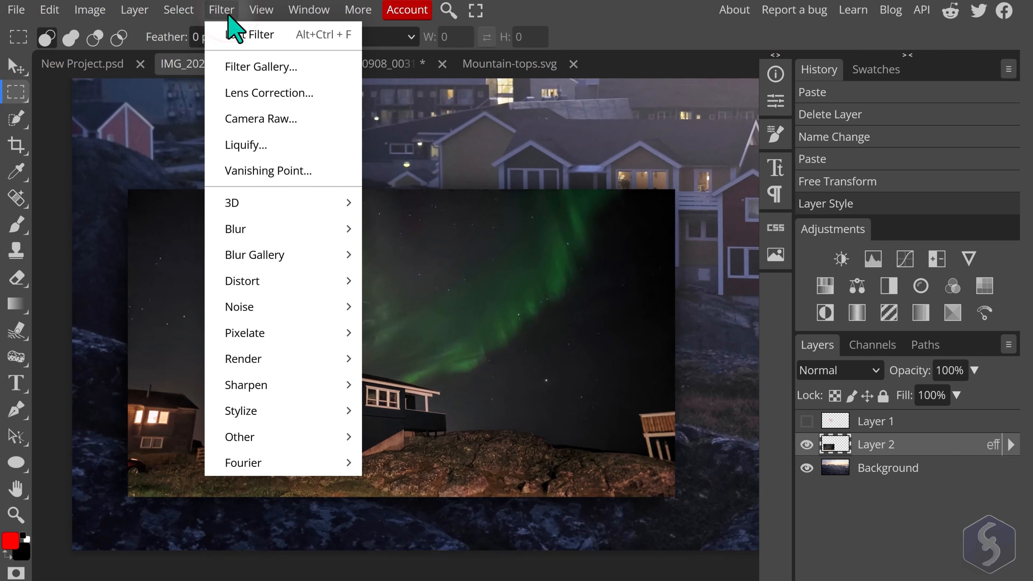
mouse_move(248, 230)
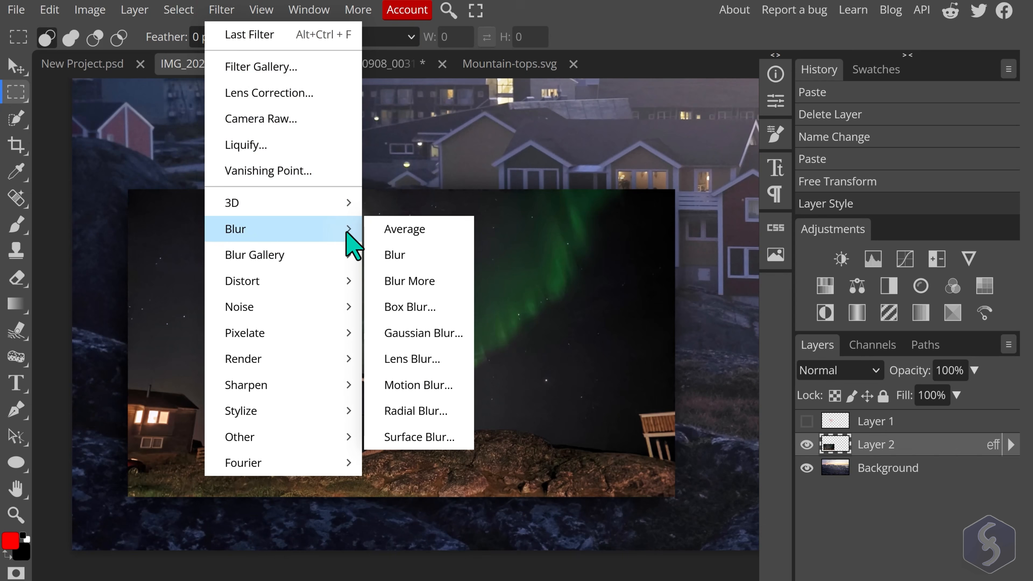
left_click(449, 330)
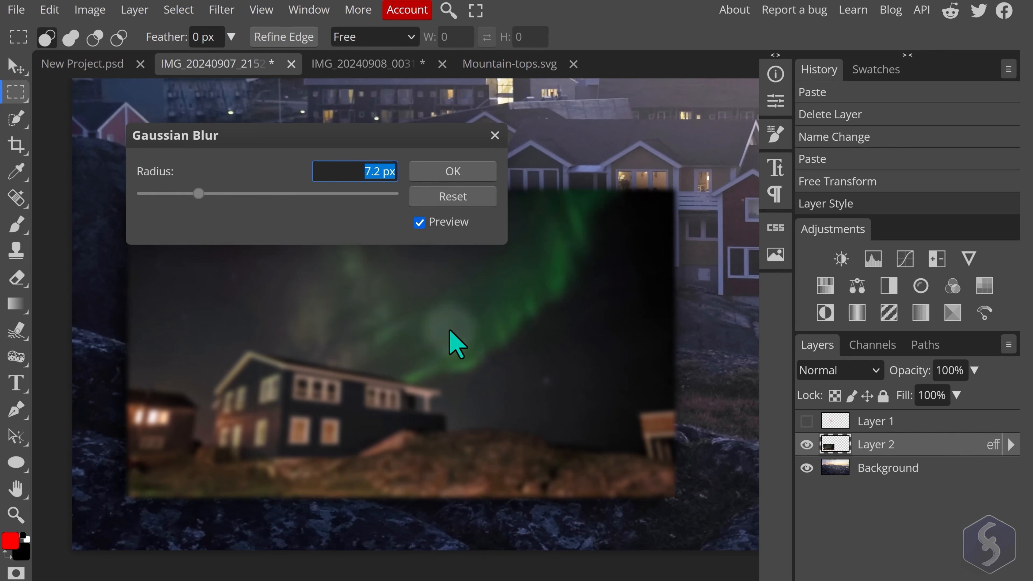
left_click_drag(362, 130, 567, 99)
left_click_drag(377, 160, 366, 160)
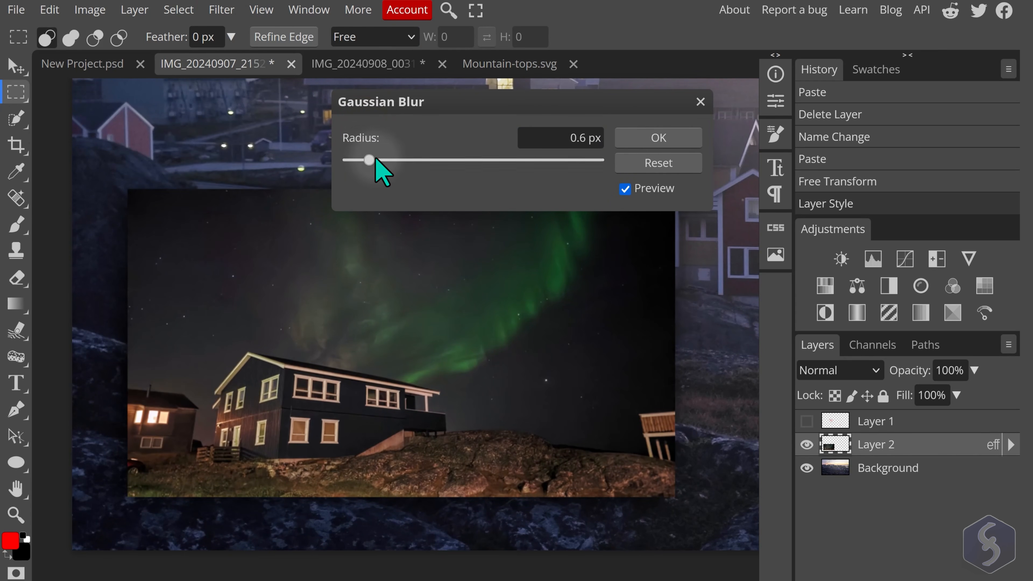
left_click(482, 159)
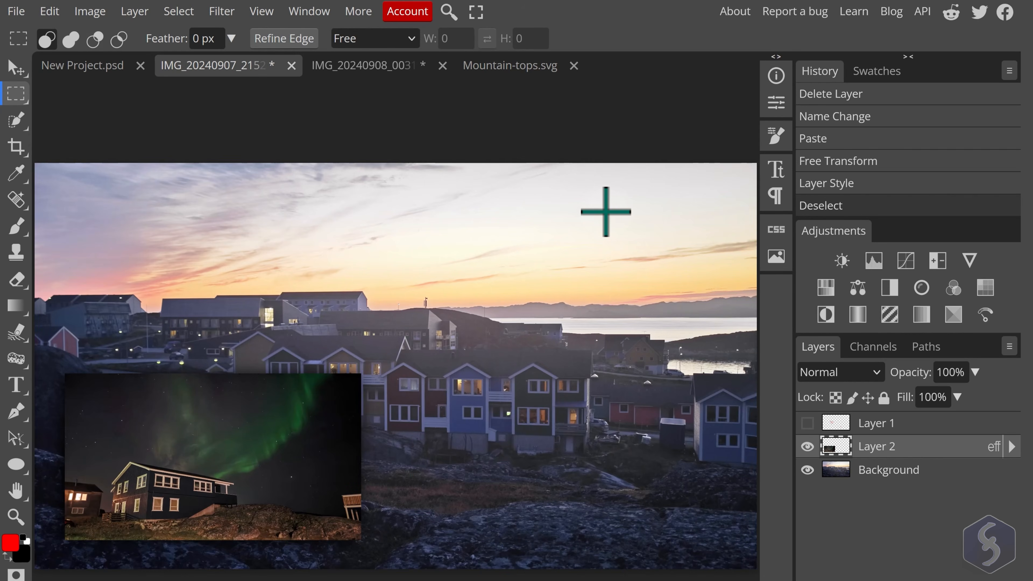
- Add a Brightness/Contrast adjustment above Layer 2 with brightness below -23 and contrast about 79, and compare the image without it
left_click(842, 261)
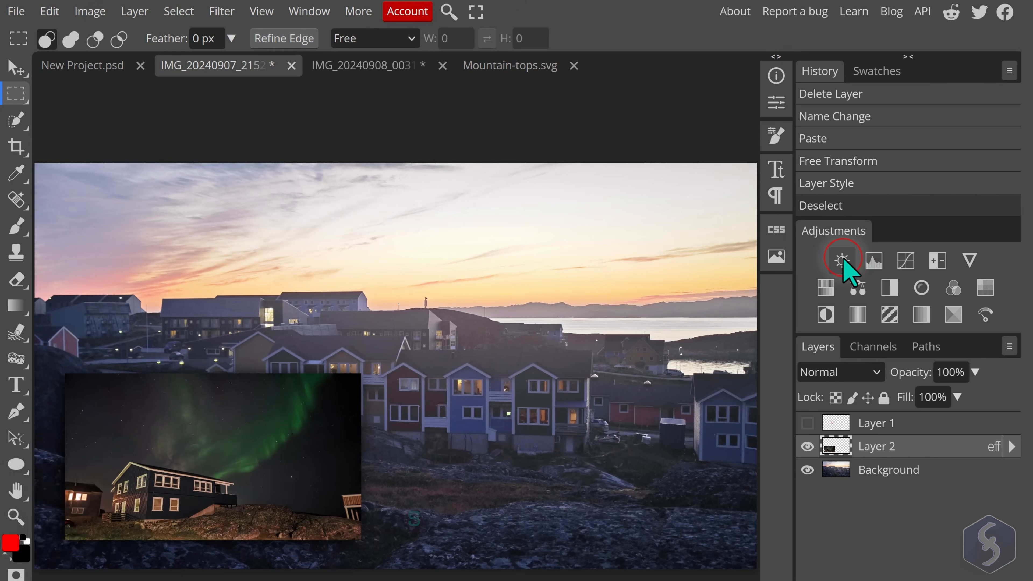
mouse_move(615, 191)
left_mouse_down()
mouse_move(592, 192)
mouse_move(662, 191)
mouse_move(613, 191)
left_mouse_up()
left_click_drag(632, 240, 718, 241)
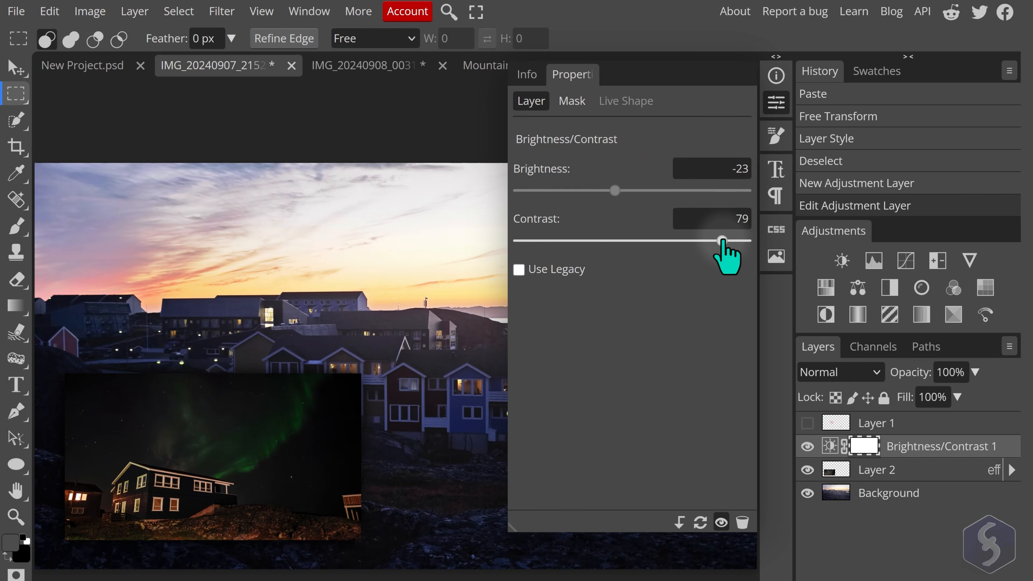
left_click_drag(610, 189, 587, 189)
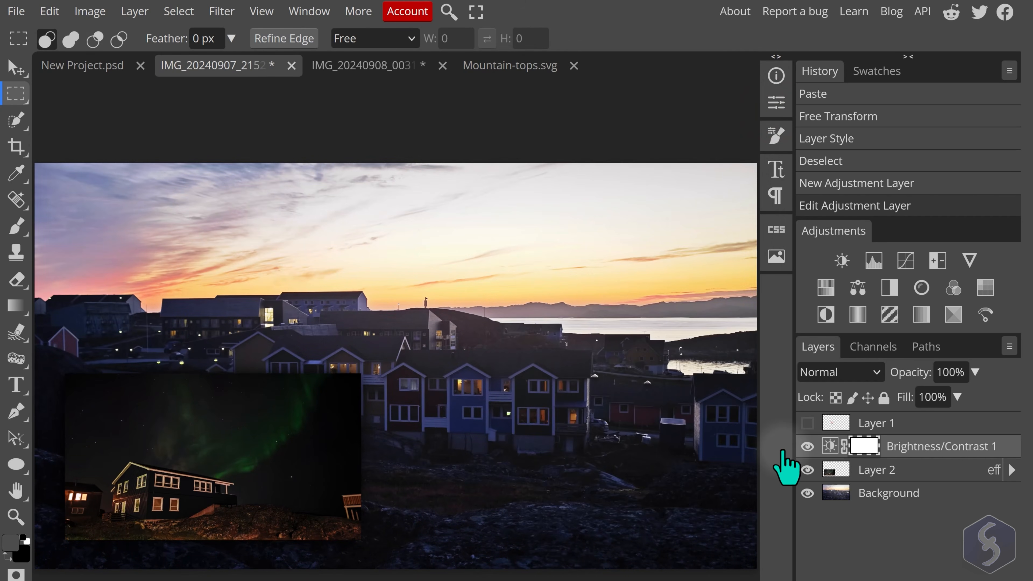
left_click(807, 447)
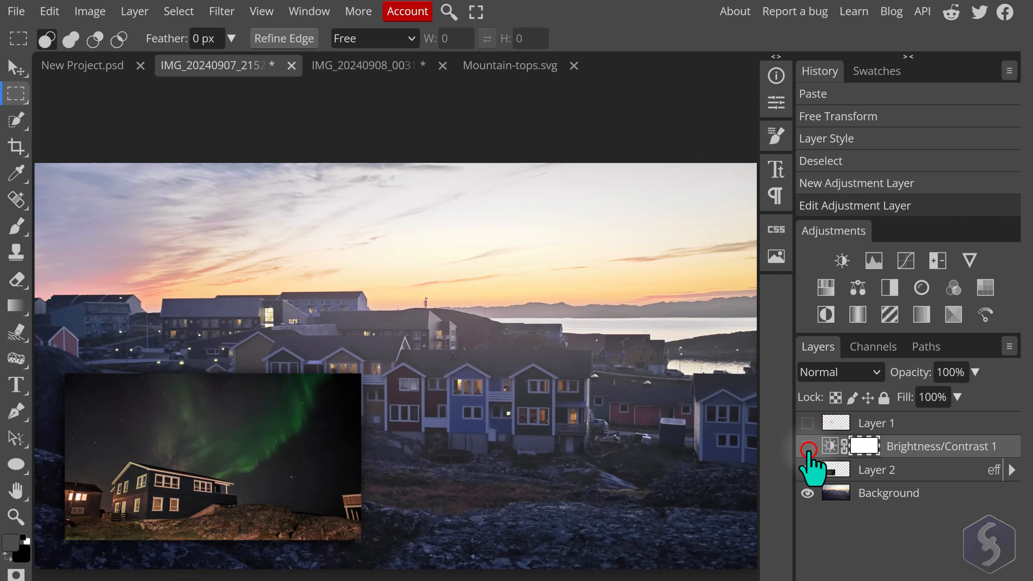
left_click(807, 447)
- Hide Layer 2 and delete the Brightness/Contrast adjustment layer
left_click_drag(820, 472, 897, 496)
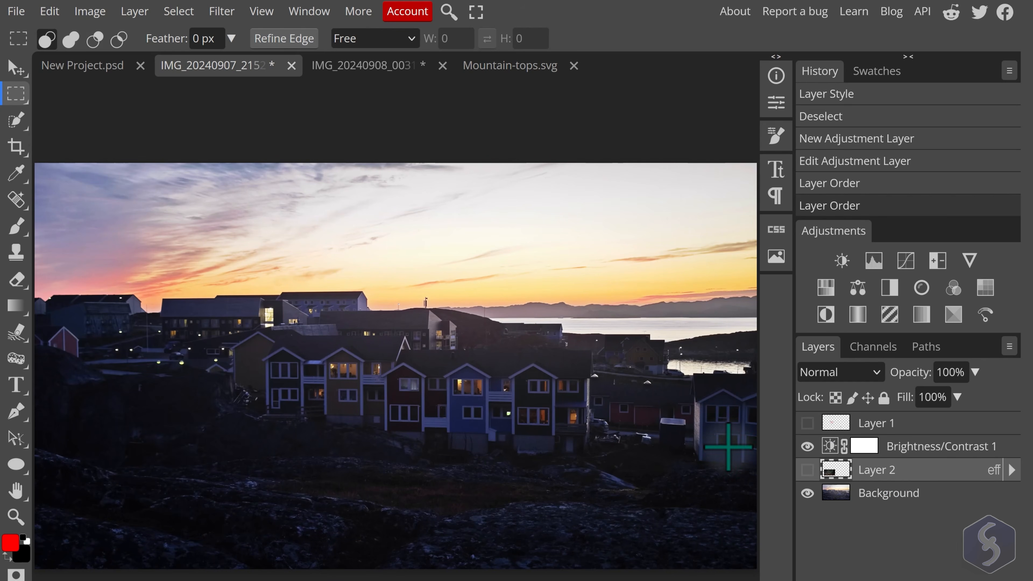
left_click(908, 447)
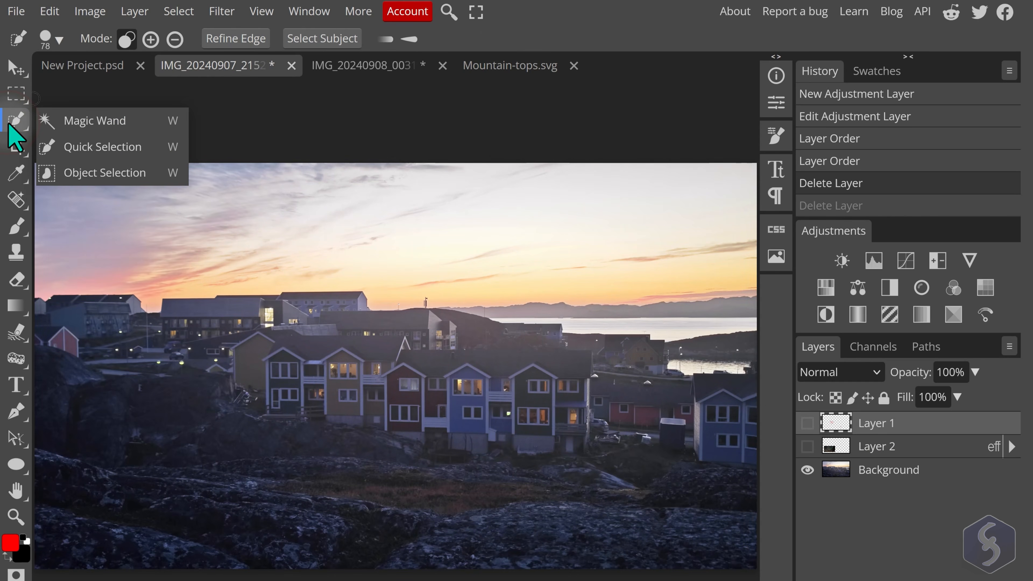
- Quick-select the land and houses on the Background layer and add a Brightness/Contrast adjustment limited to that area
left_click(46, 145)
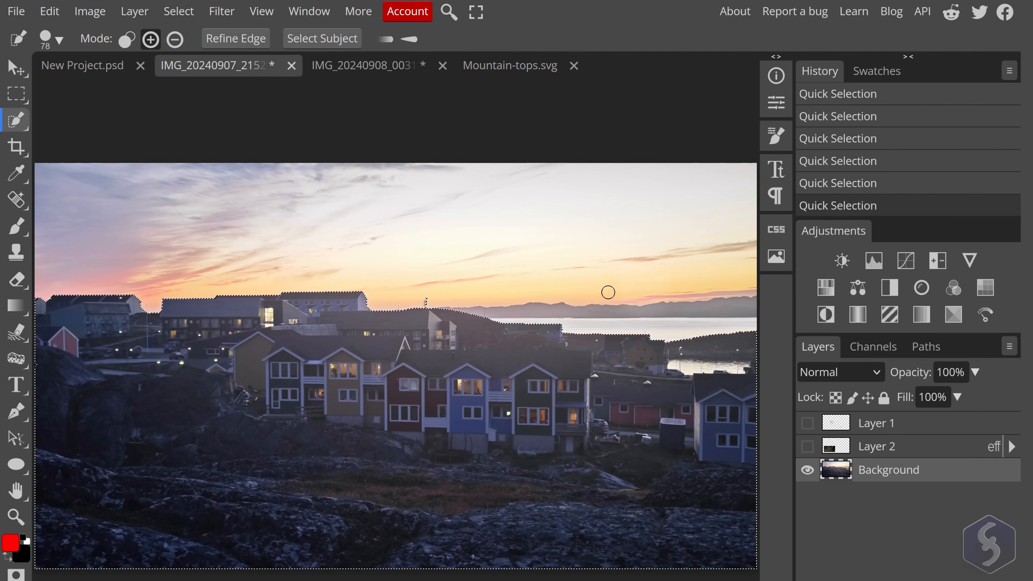
left_click(840, 263)
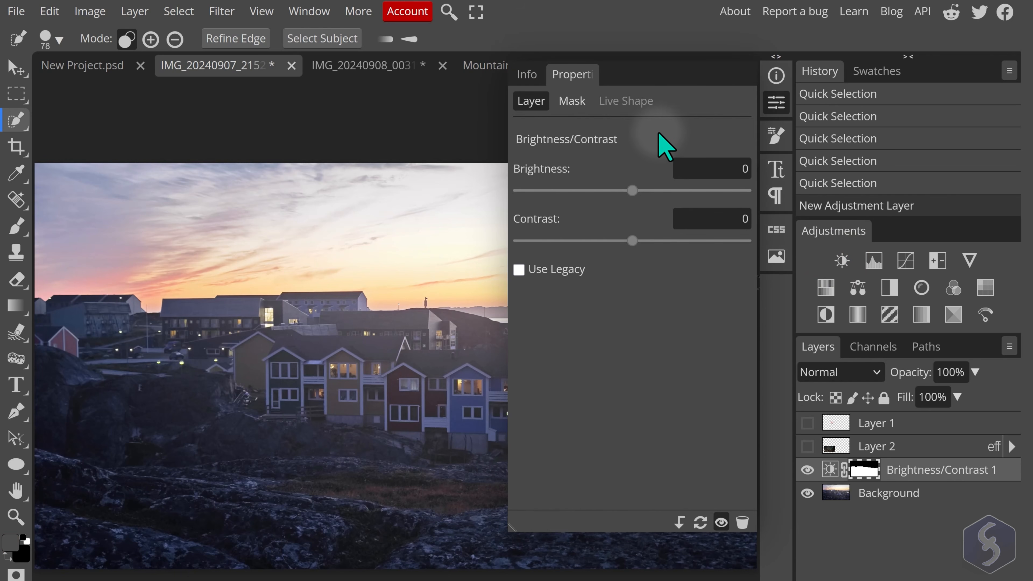
- Adjust the masked Brightness/Contrast layer to deepen the land and houses, and compare the image with and without it
mouse_move(631, 191)
left_mouse_down()
mouse_move(589, 191)
mouse_move(641, 191)
left_mouse_up()
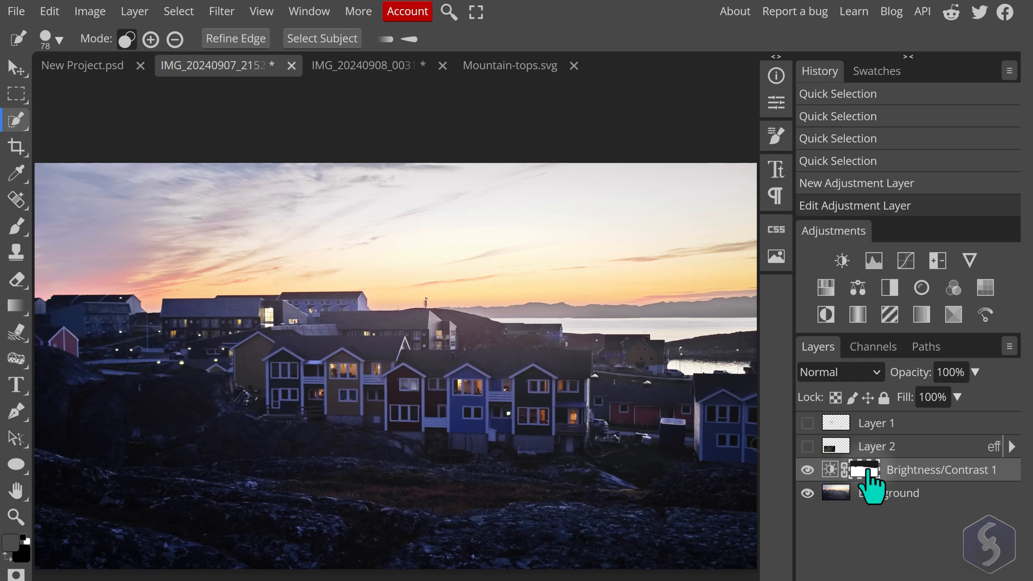
left_click(805, 469)
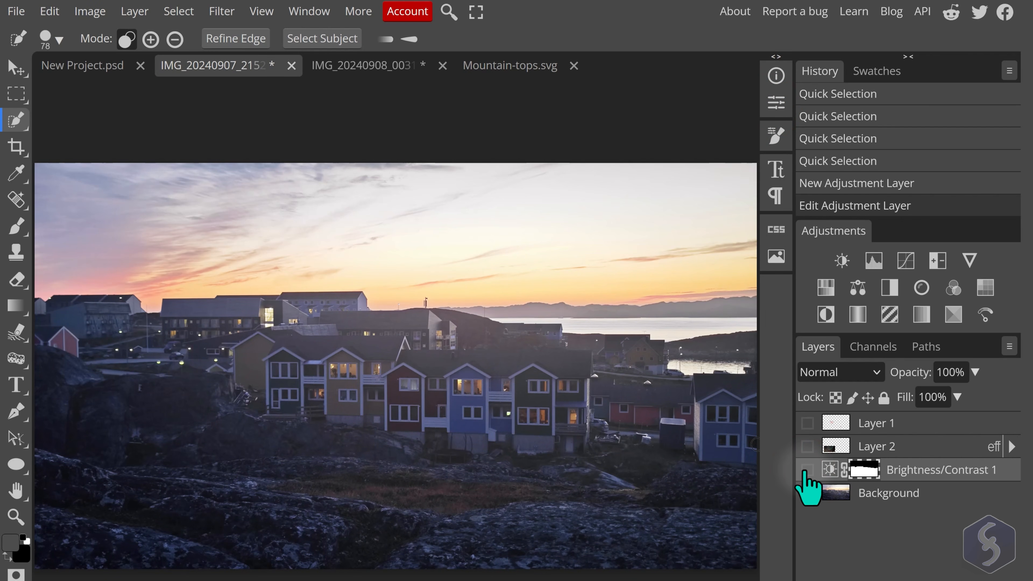
left_click(805, 470)
left_click(805, 470)
left_click(805, 469)
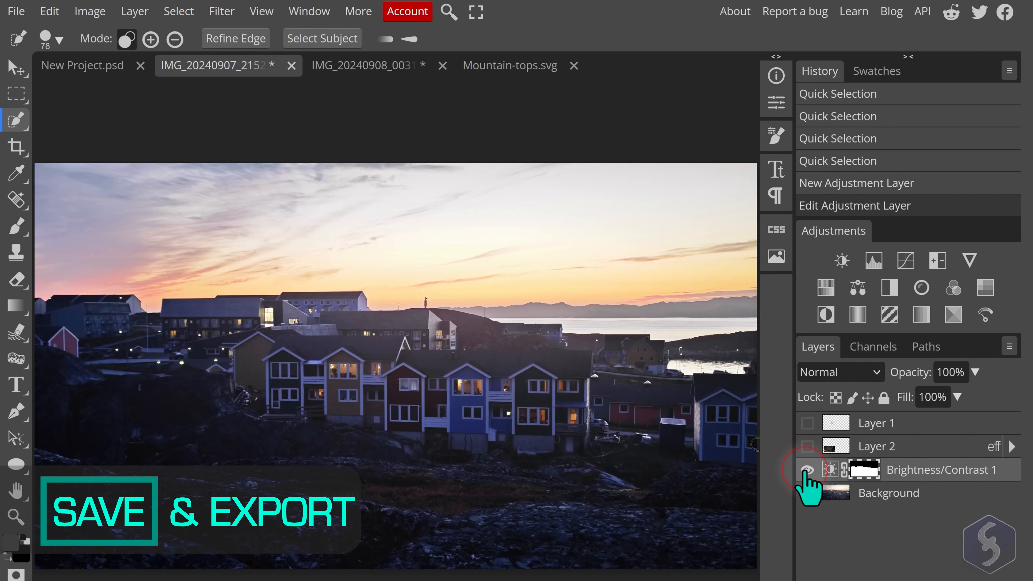
left_click(806, 470)
left_click(805, 470)
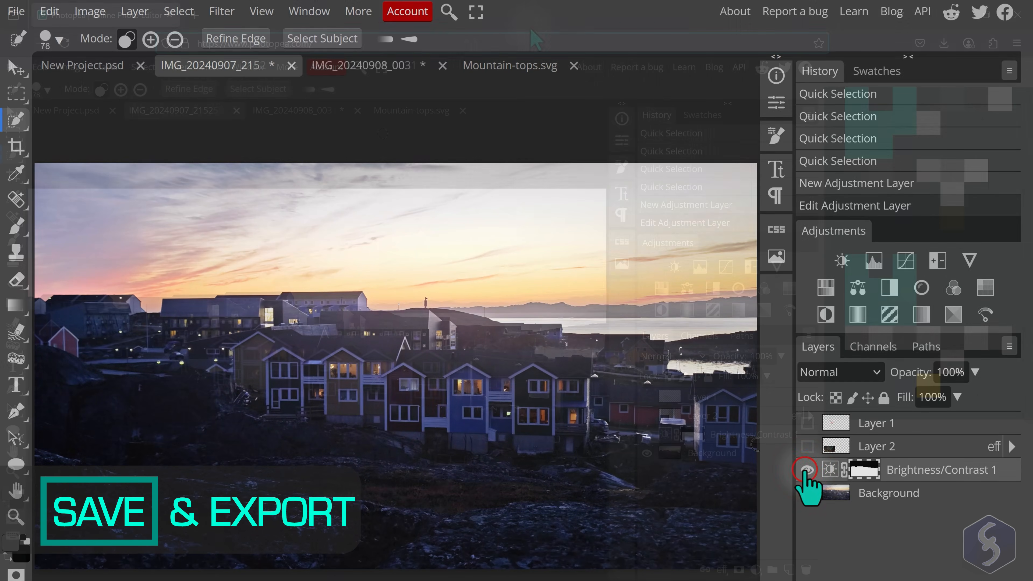
- Try closing the browser, choose to stay on the page, and save the houses photo project as a PSD
left_click(1018, 16)
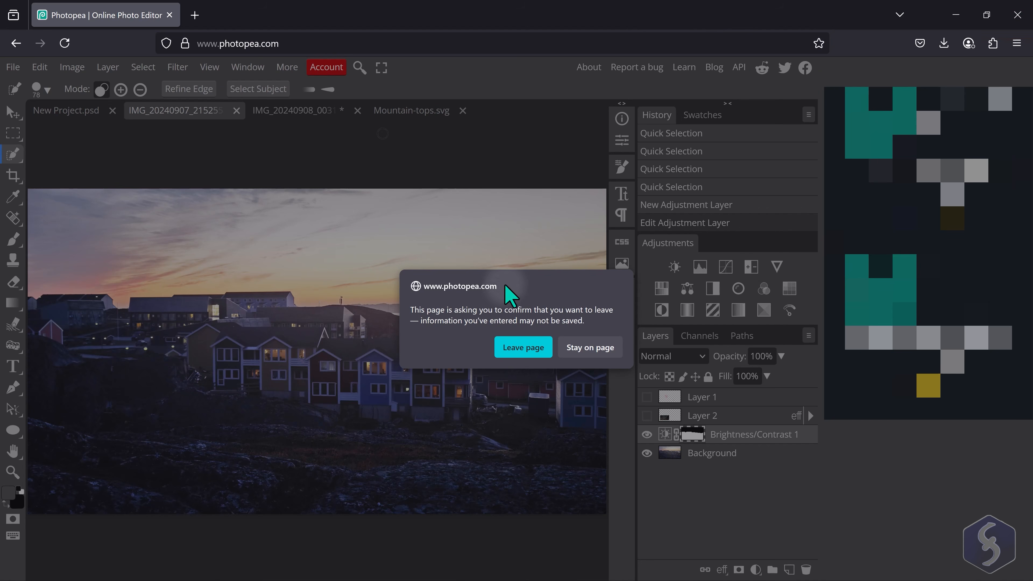
left_click(601, 351)
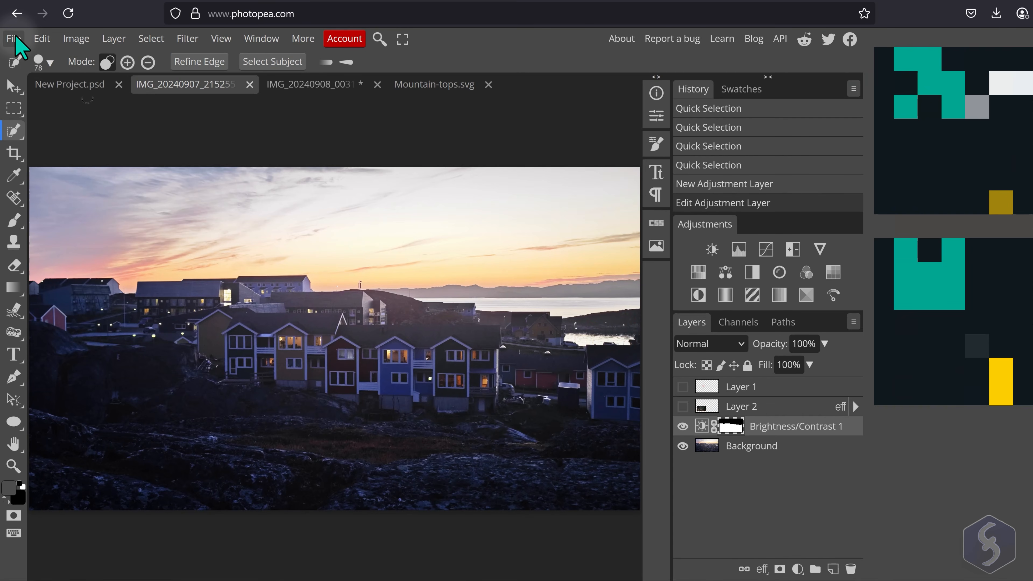
left_click(14, 39)
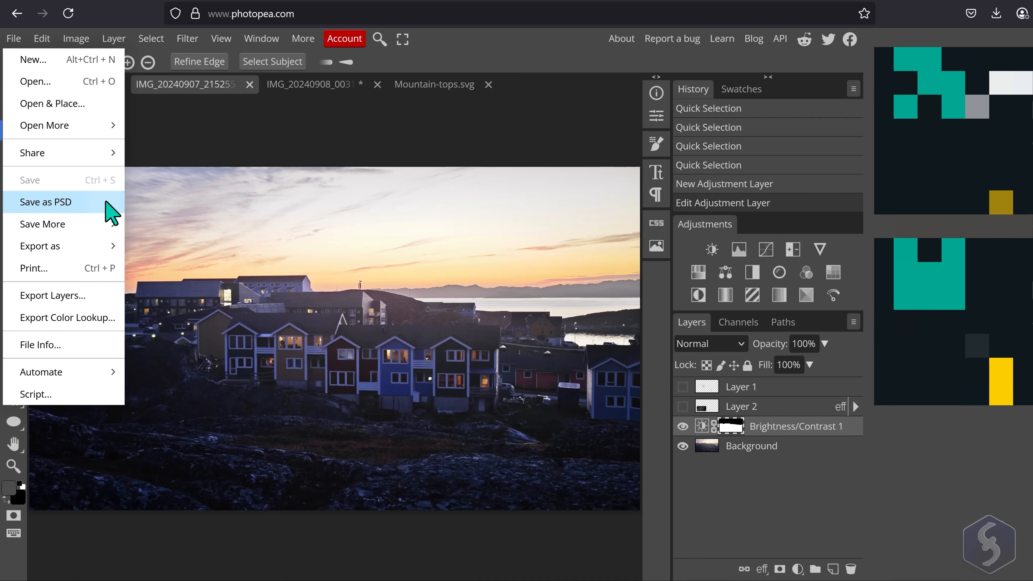
left_click(77, 201)
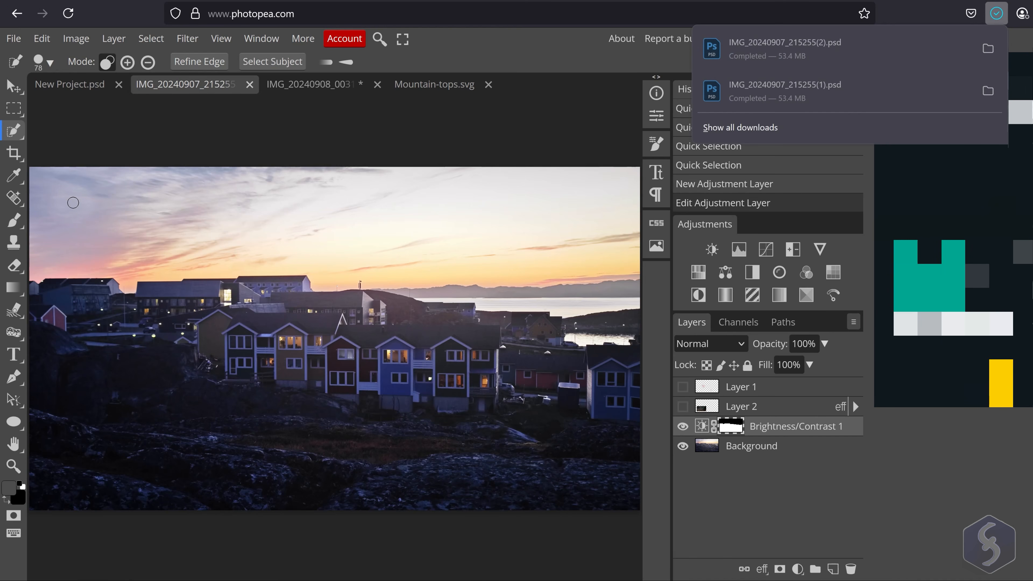
- Examine the export settings for the houses photo in JPG and PDF format, and leave them without saving a file
left_click(14, 38)
mouse_move(63, 249)
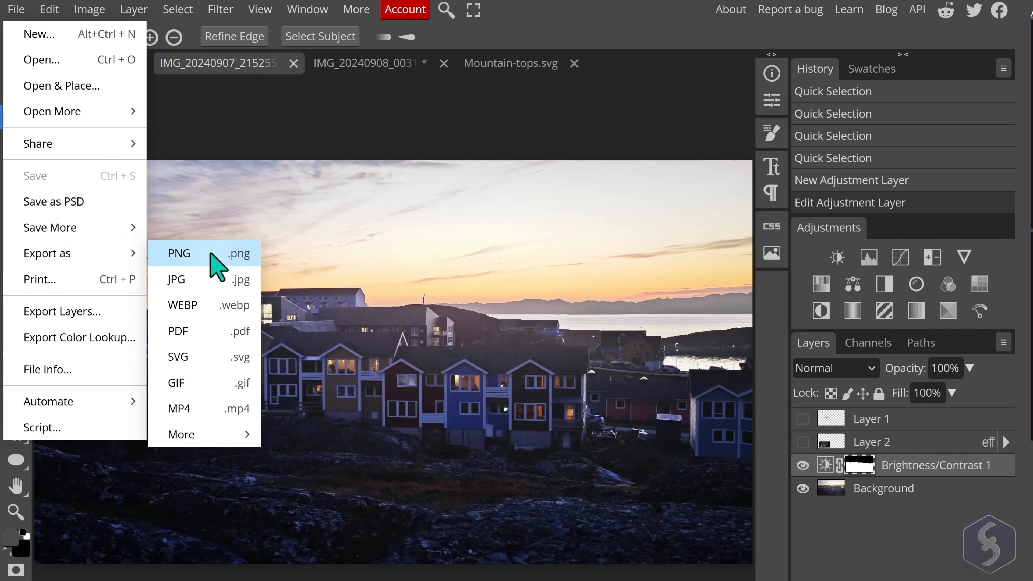
left_click(216, 285)
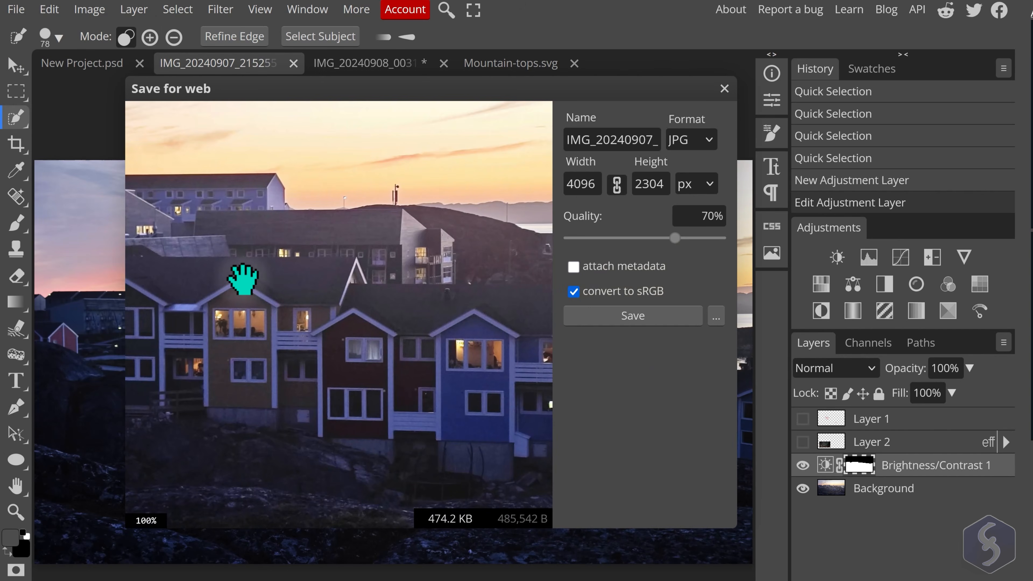
left_click(705, 143)
left_click(690, 263)
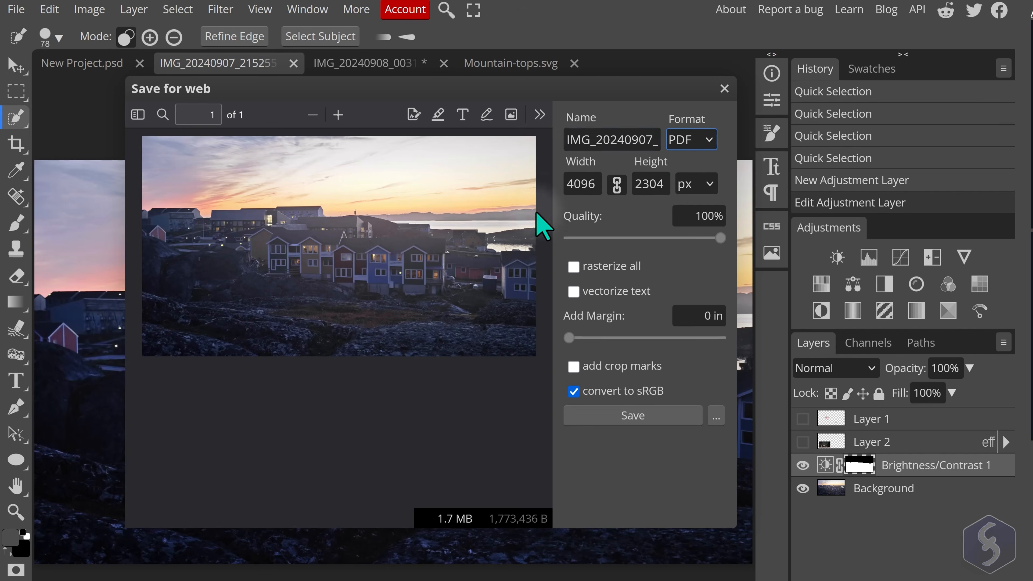
left_click(724, 88)
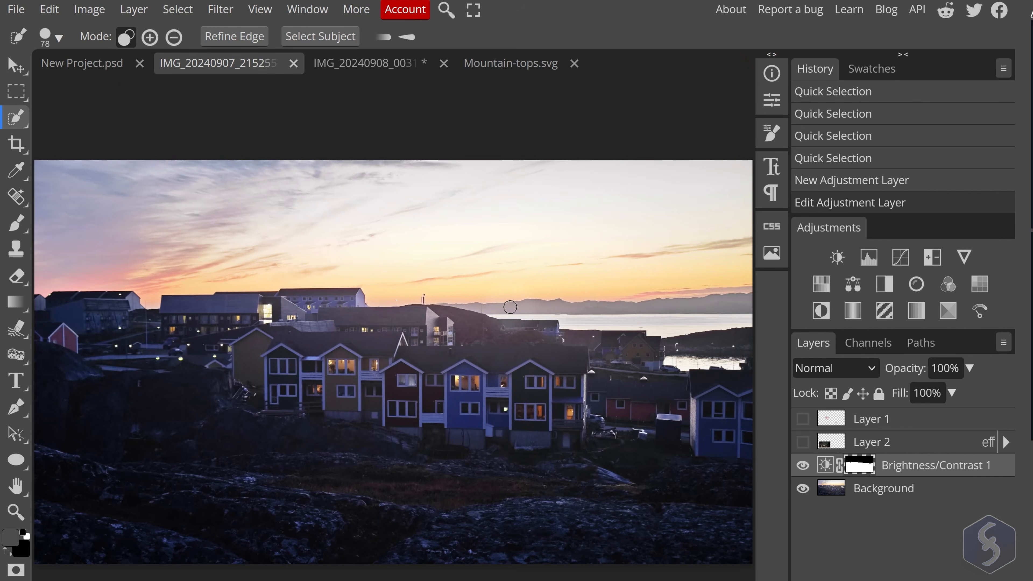